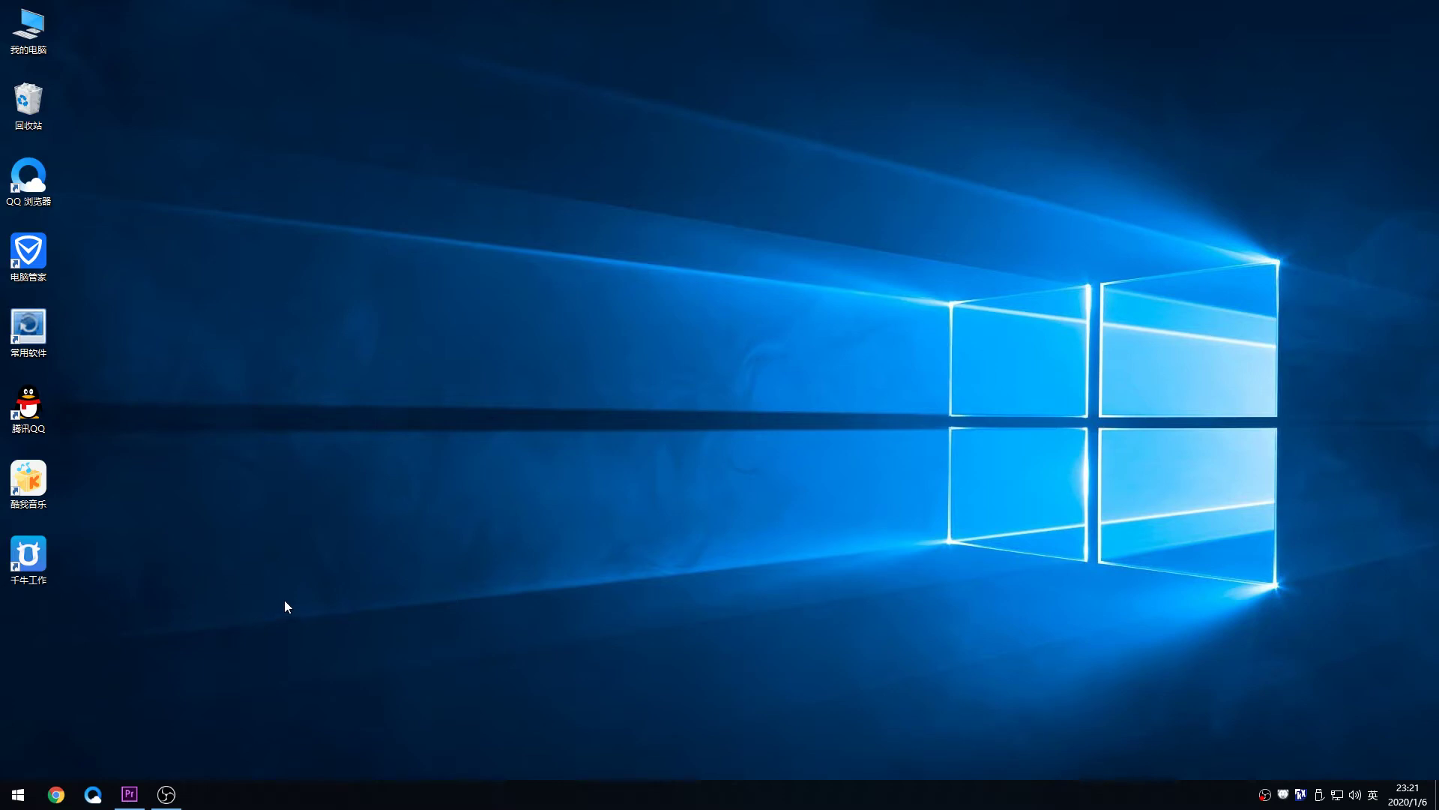
Step: Restore the minimized Premiere Pro project window from the taskbar
click(129, 794)
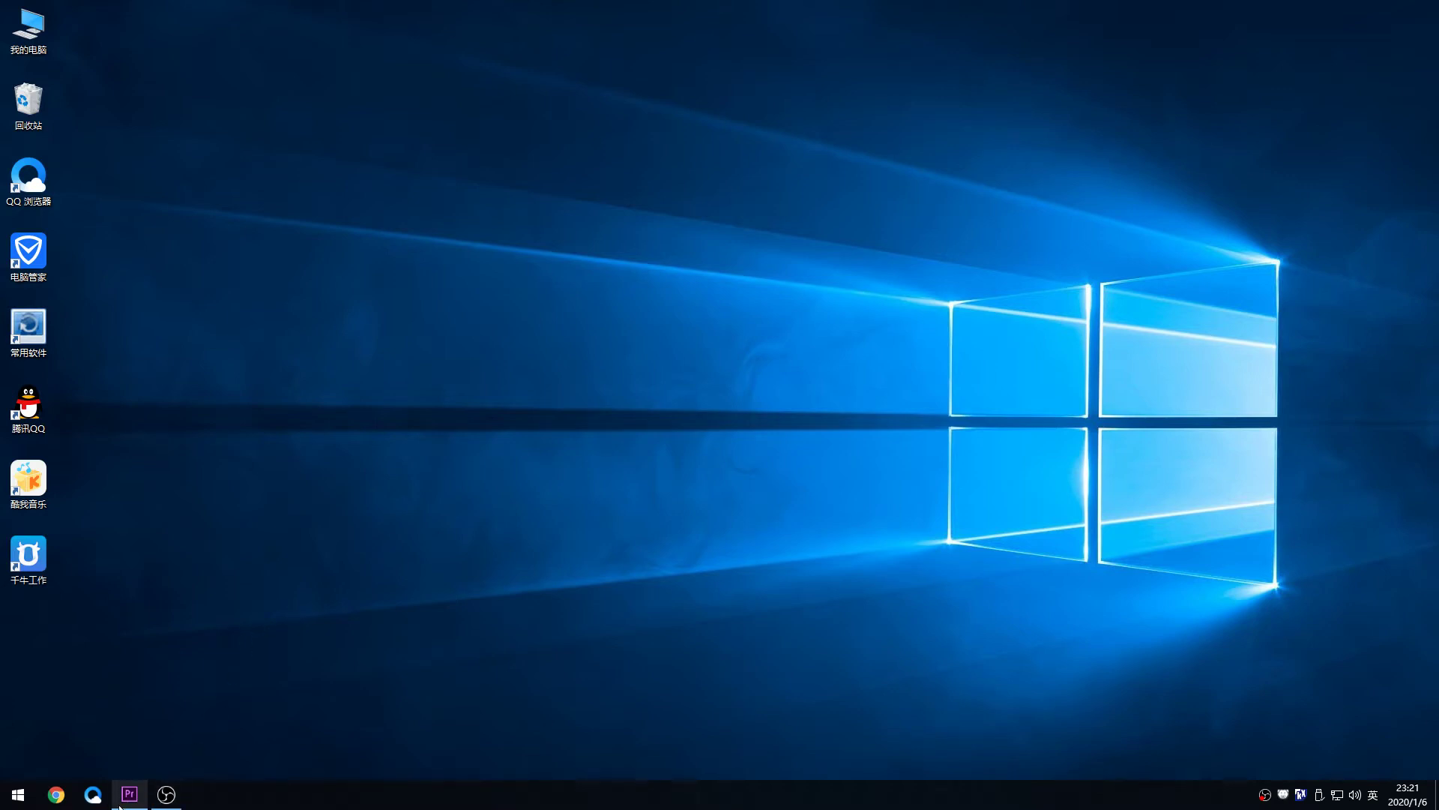
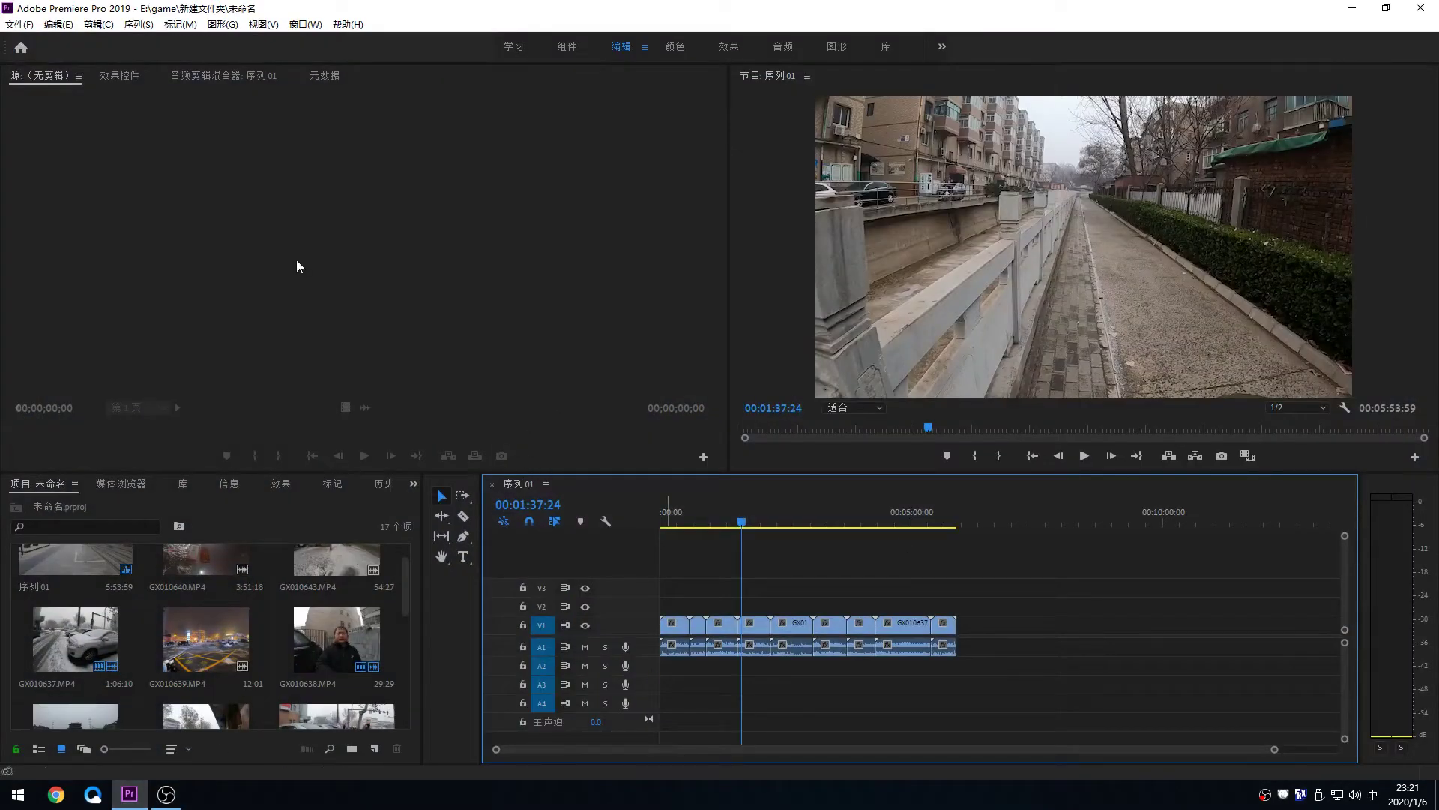
Step: Open and dismiss Premiere Pro's File menu a few times, then minimize Premiere Pro to reveal the desktop
click(22, 24)
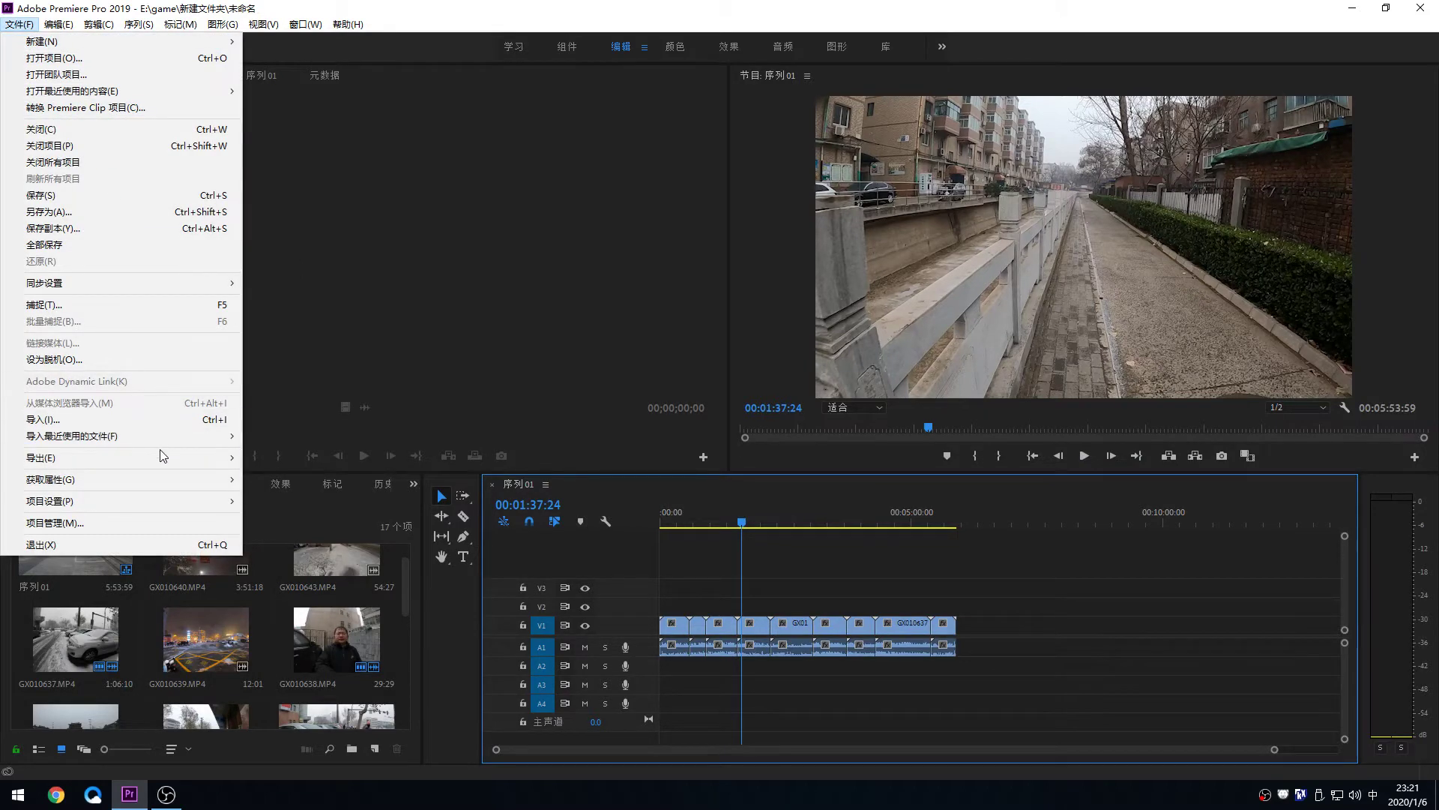
mouse_move(184, 435)
click(565, 394)
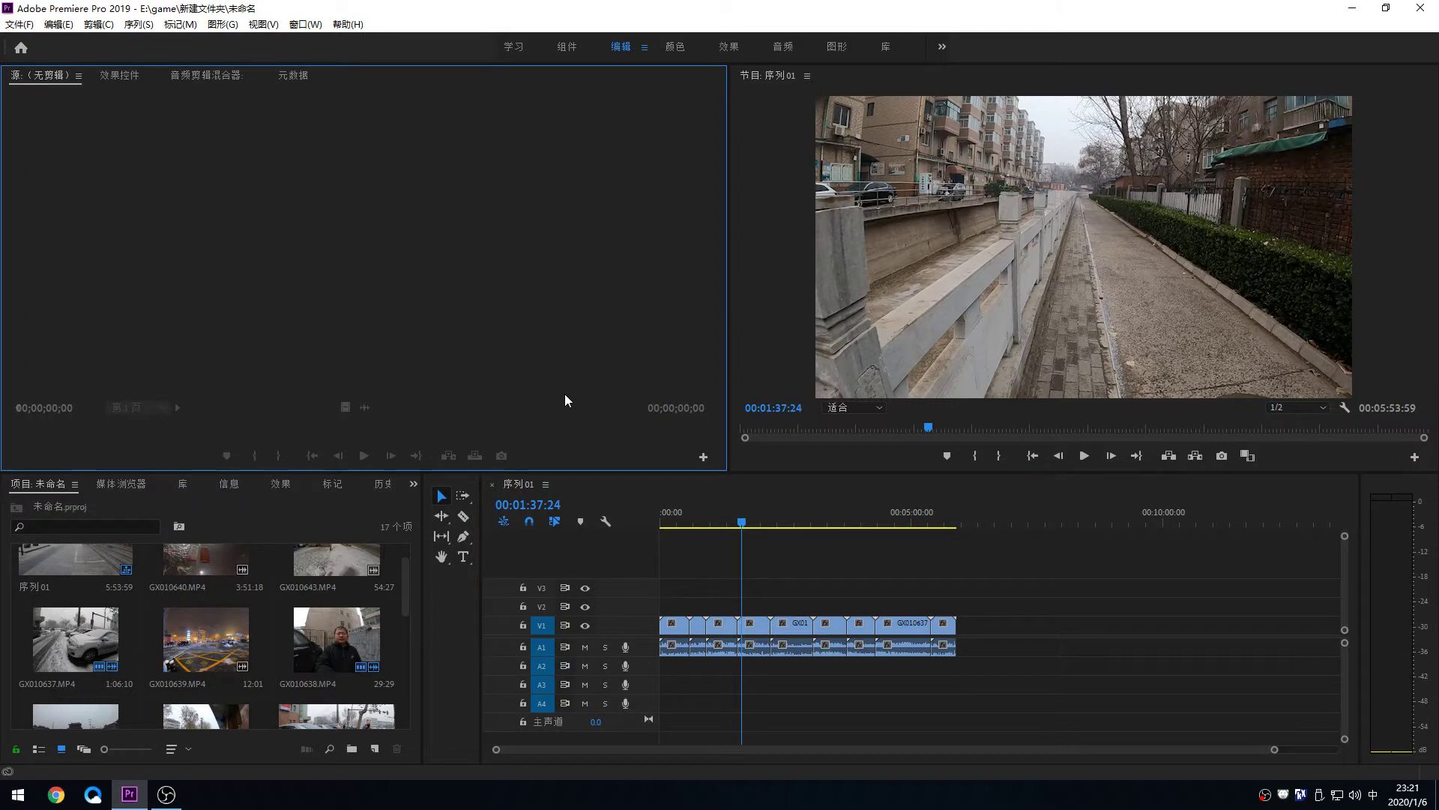
click(21, 24)
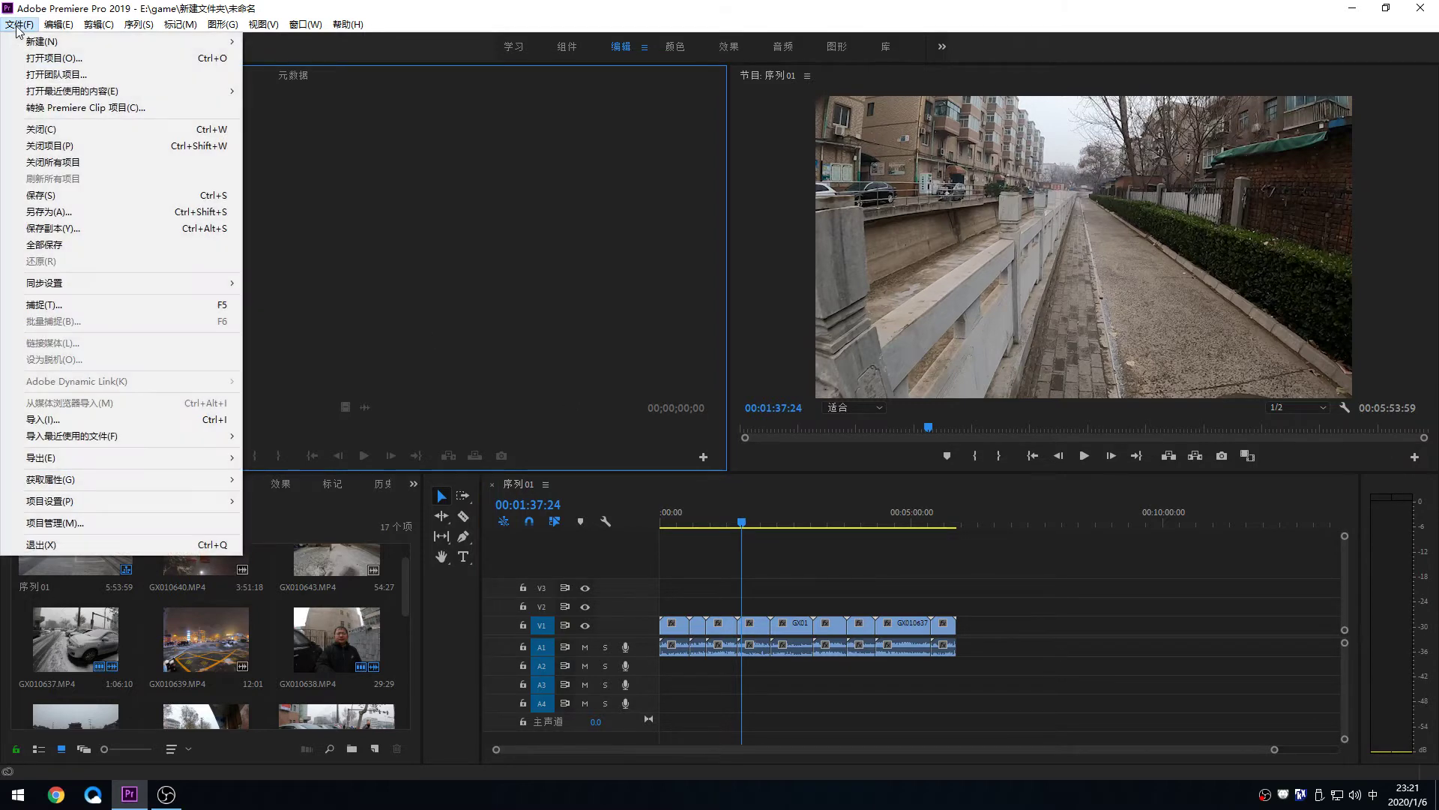
click(389, 208)
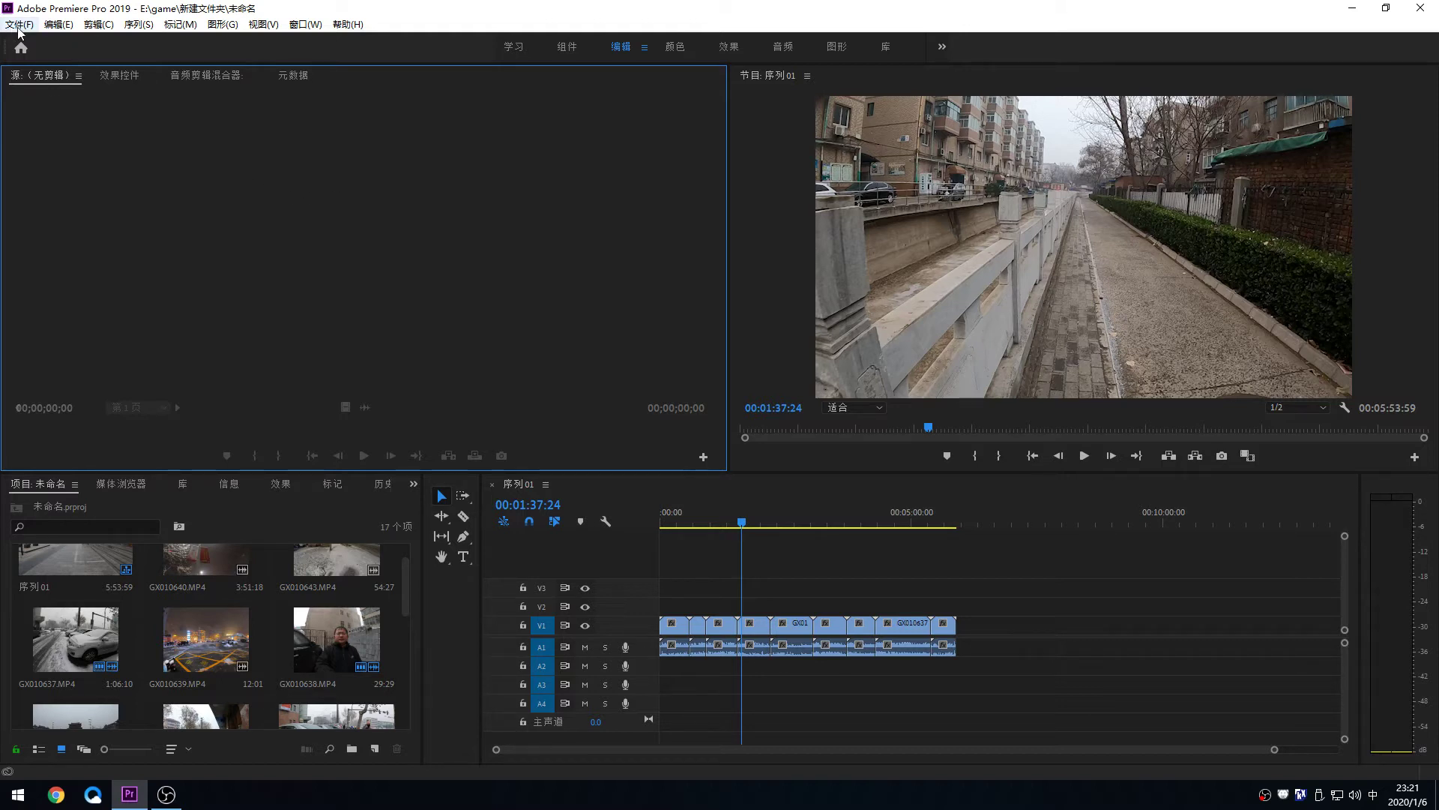
click(19, 27)
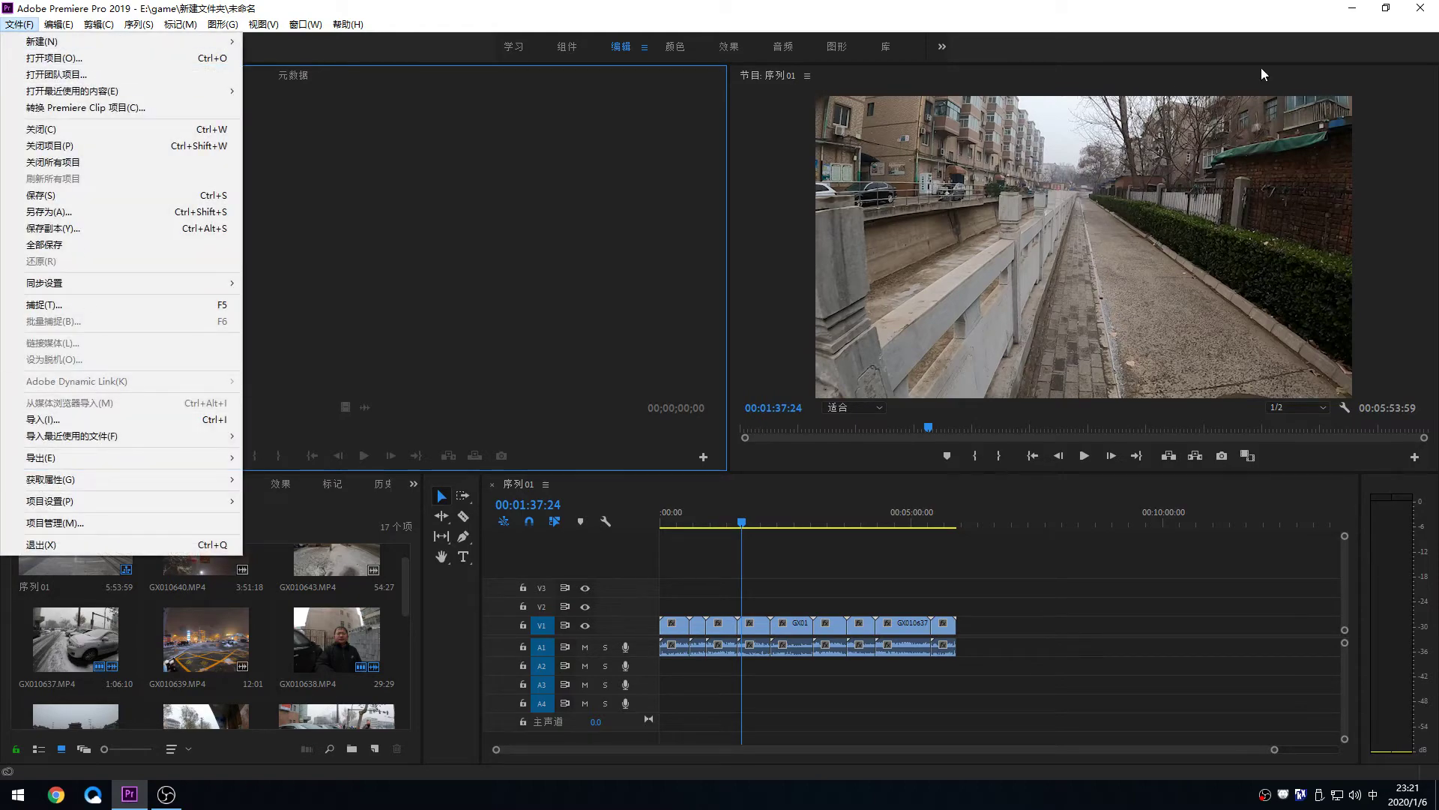
click(1353, 11)
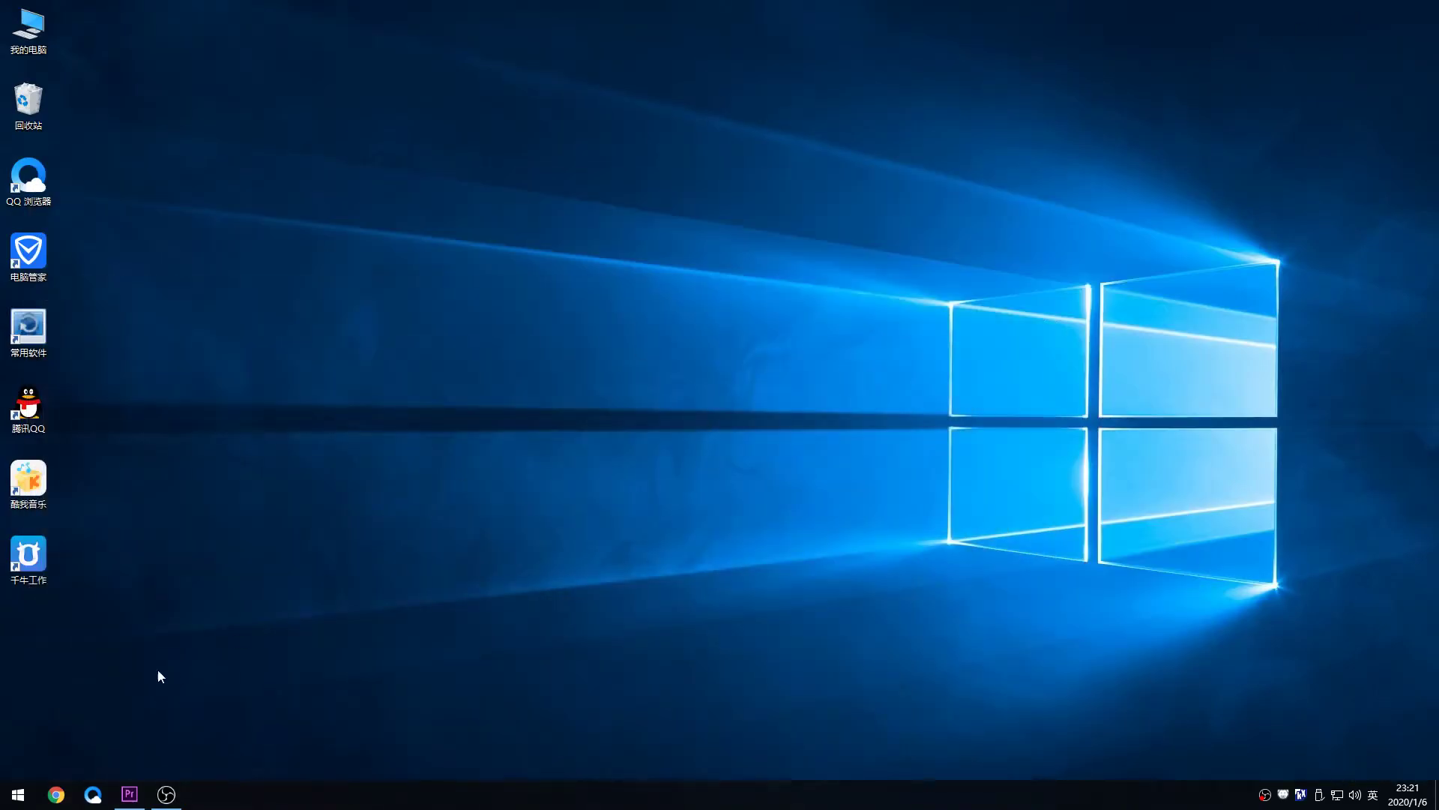
Step: From the Start menu, use More > Open file location on the Adobe Premiere Pro 2019 entry
click(18, 793)
click(18, 794)
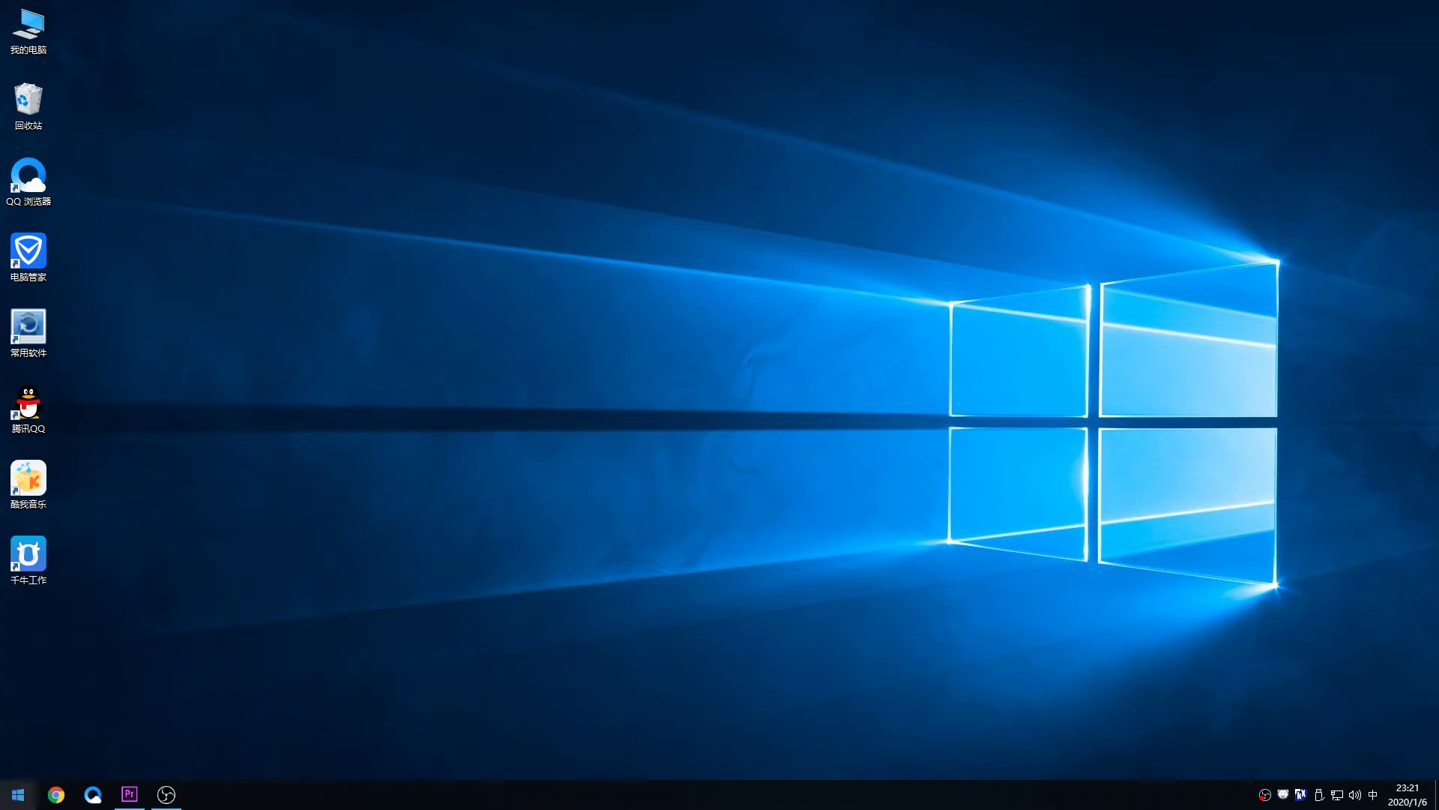
click(18, 794)
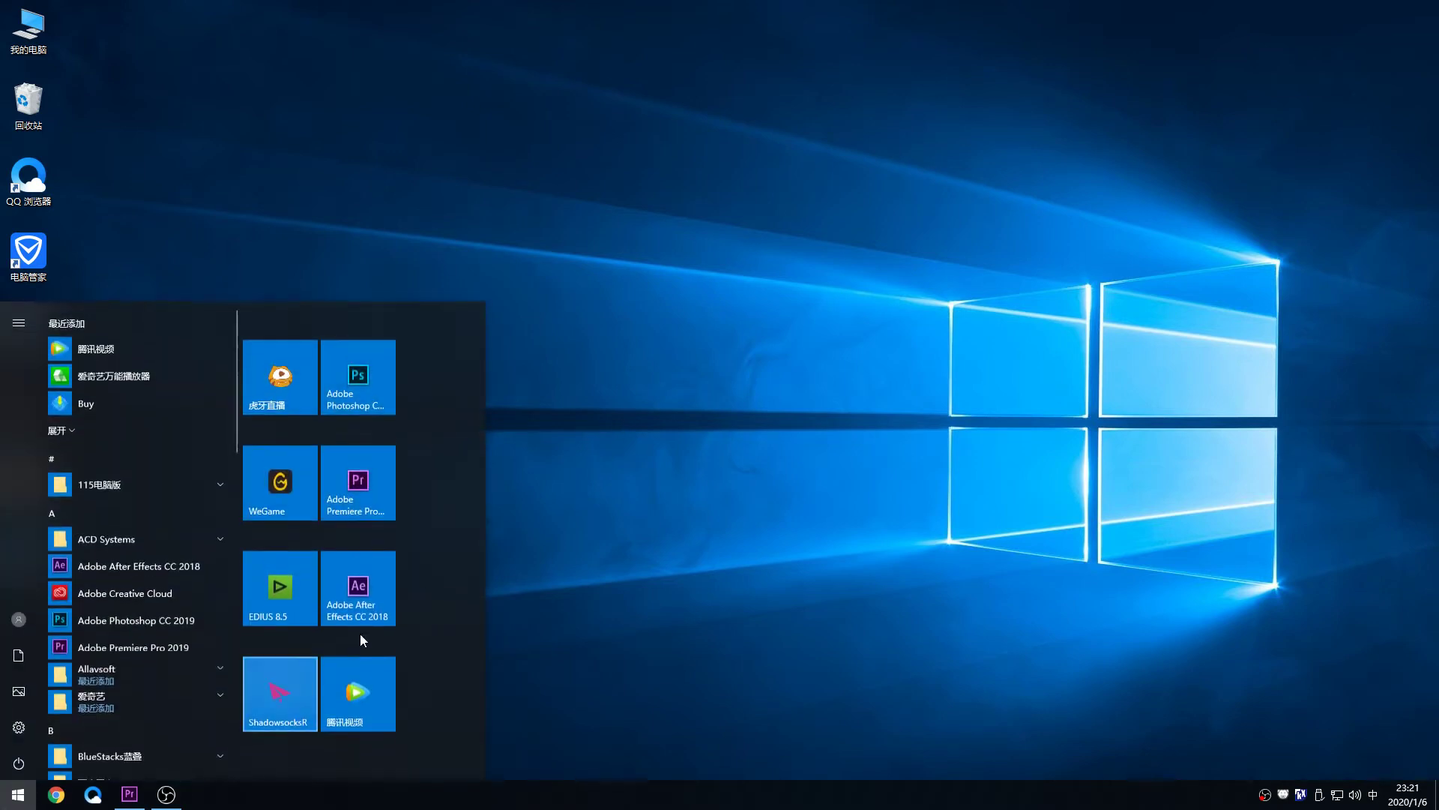
right_click(354, 484)
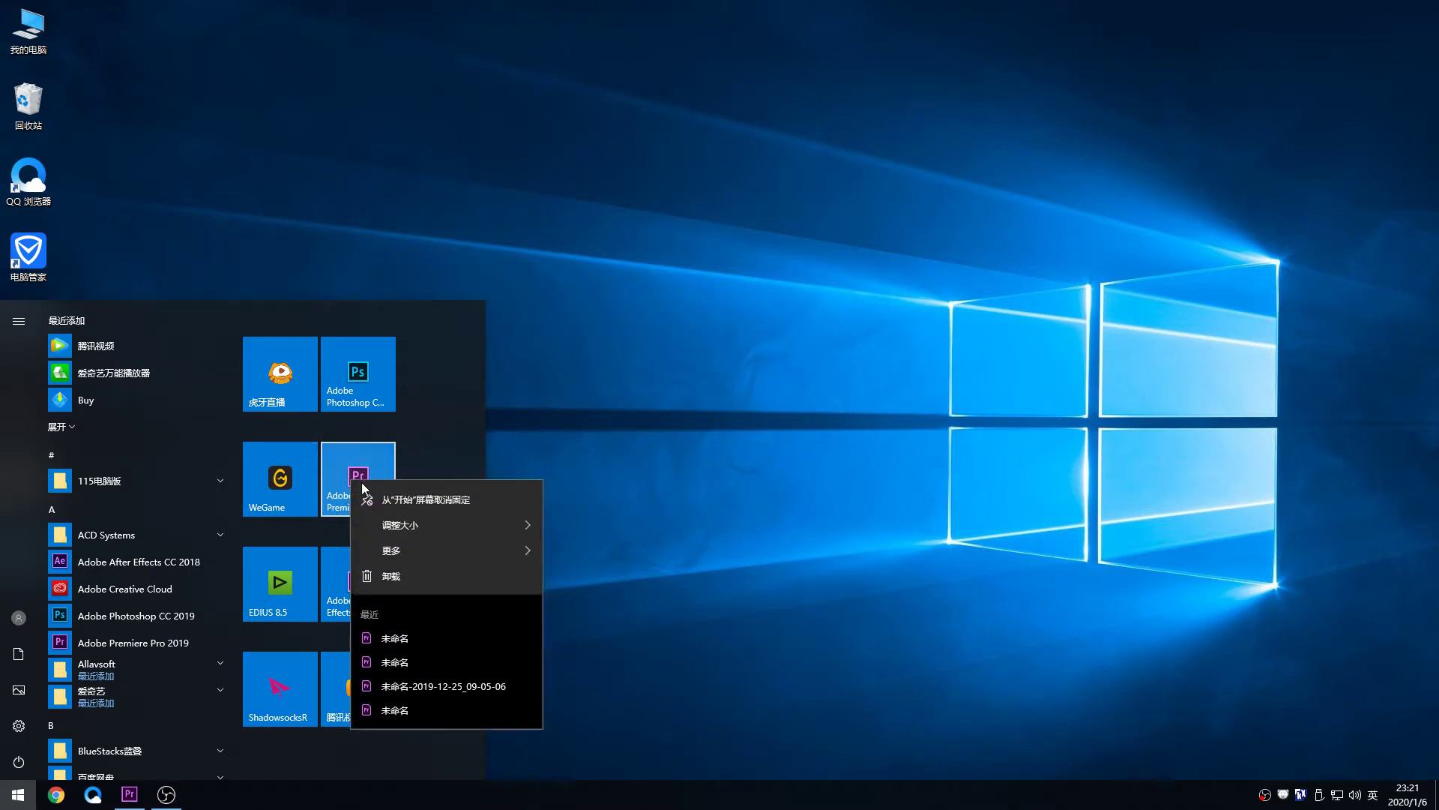
mouse_move(495, 553)
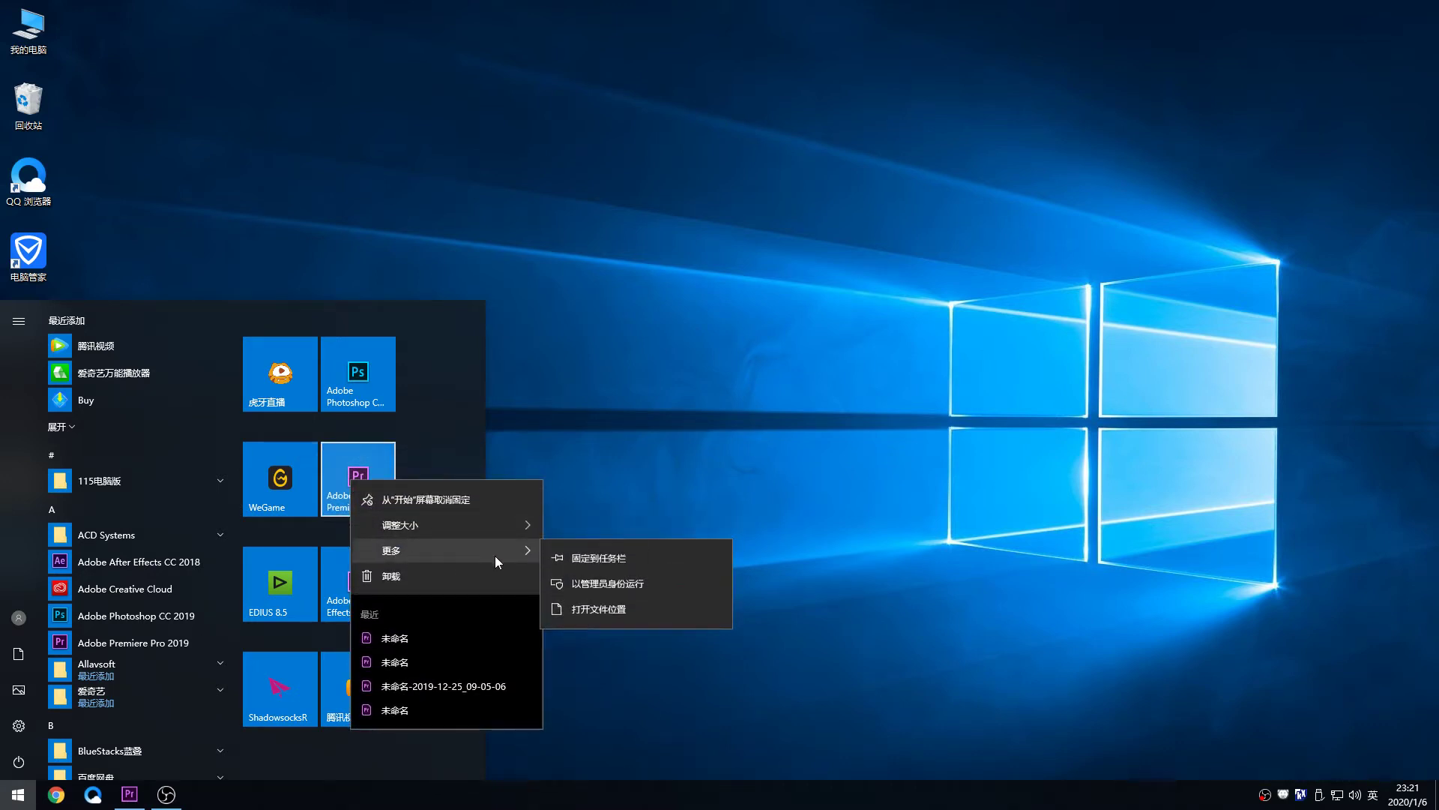
click(589, 611)
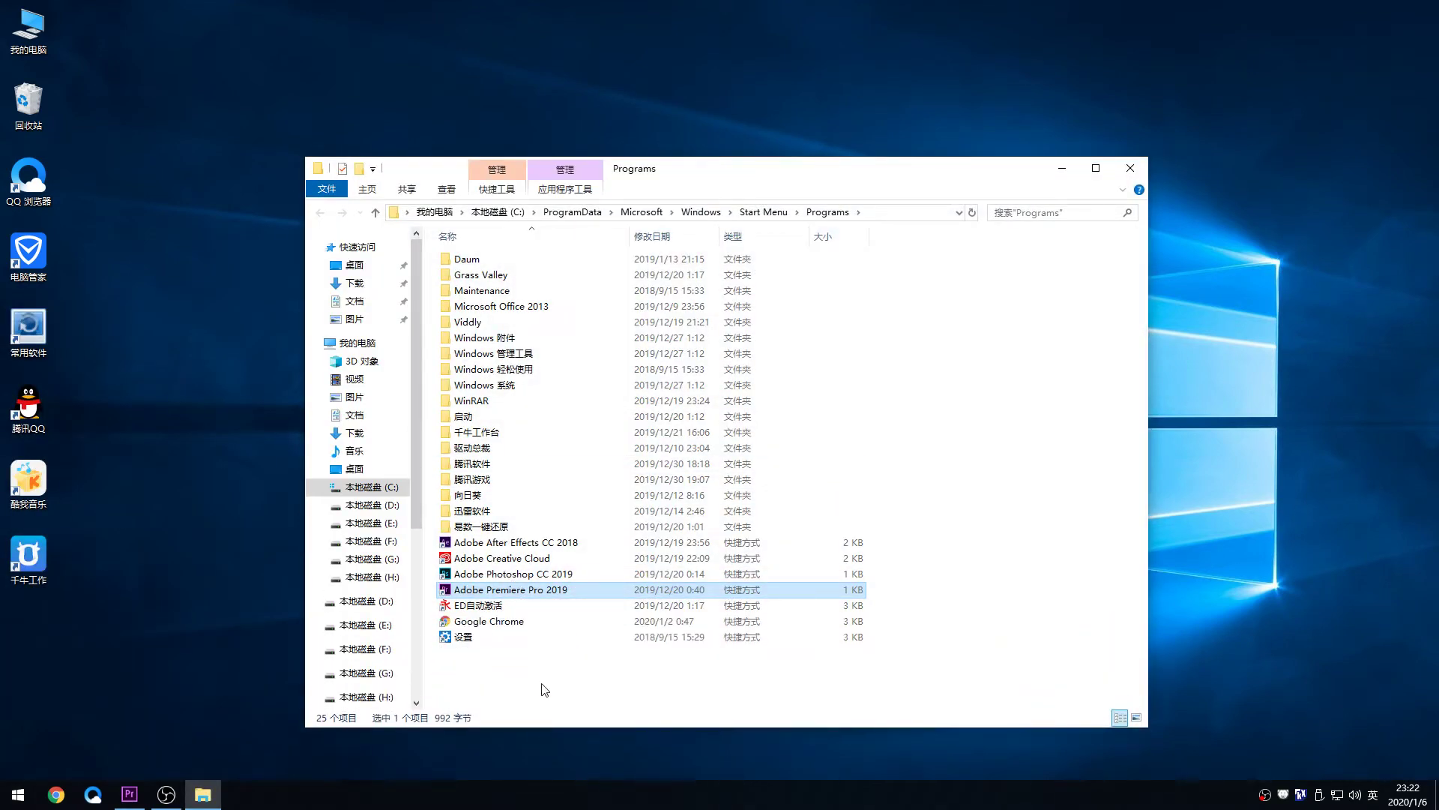
Step: Open the Premiere Pro CC 2019 install folder on drive D from the shortcut's file location
right_click(556, 590)
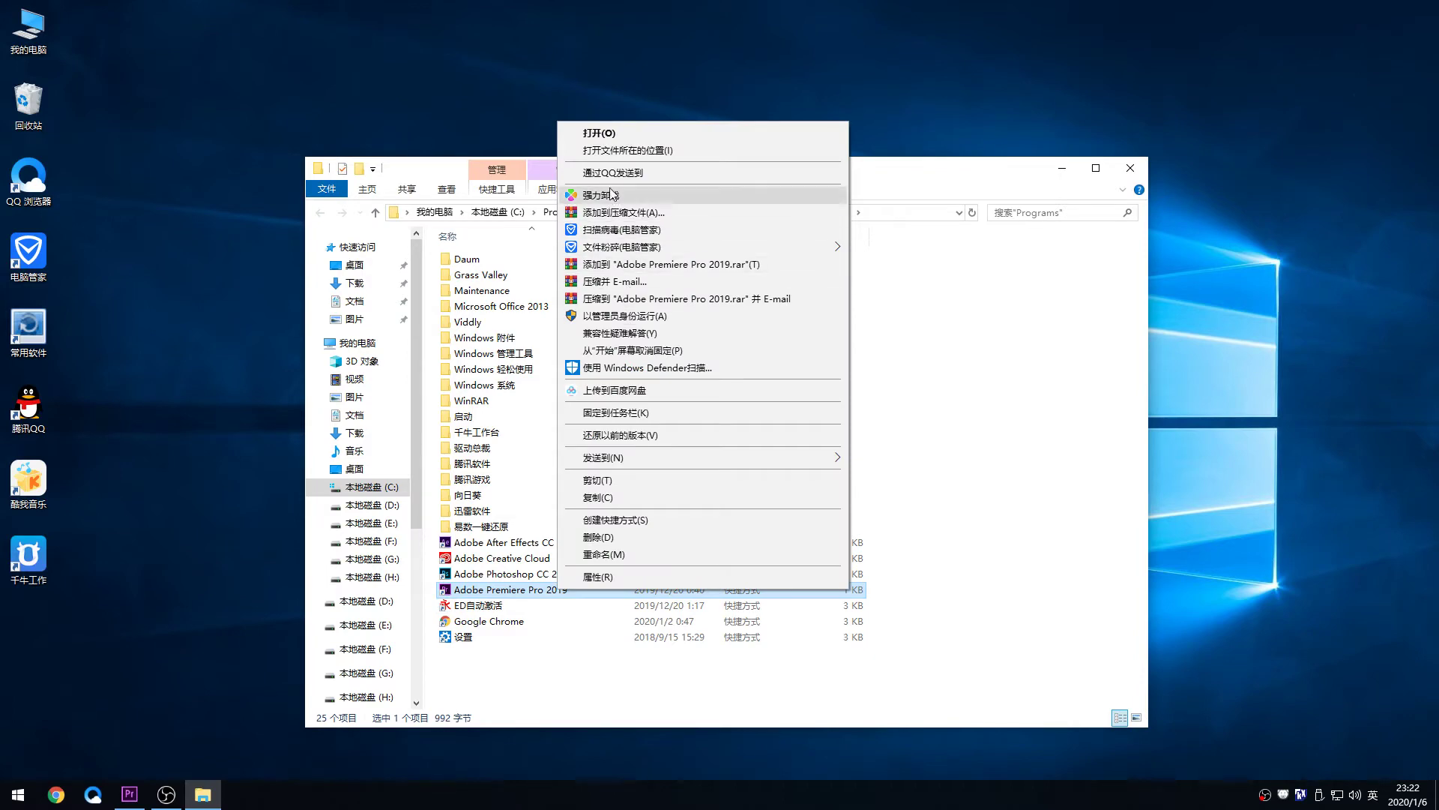
click(627, 150)
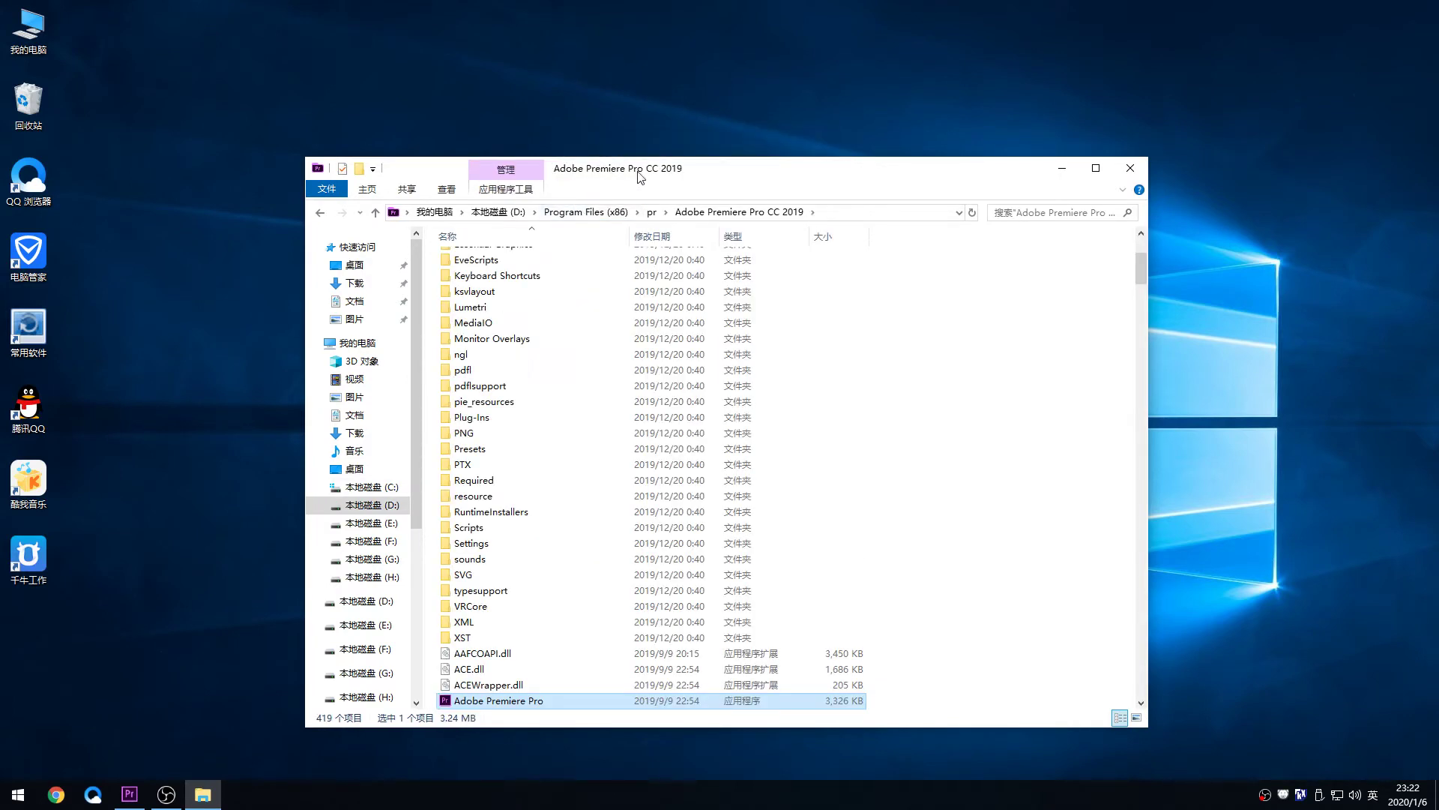
drag(640, 177, 625, 90)
Step: Scroll through the install folder and select the cuda_supported_cards text file
scroll(579, 300, down, 4)
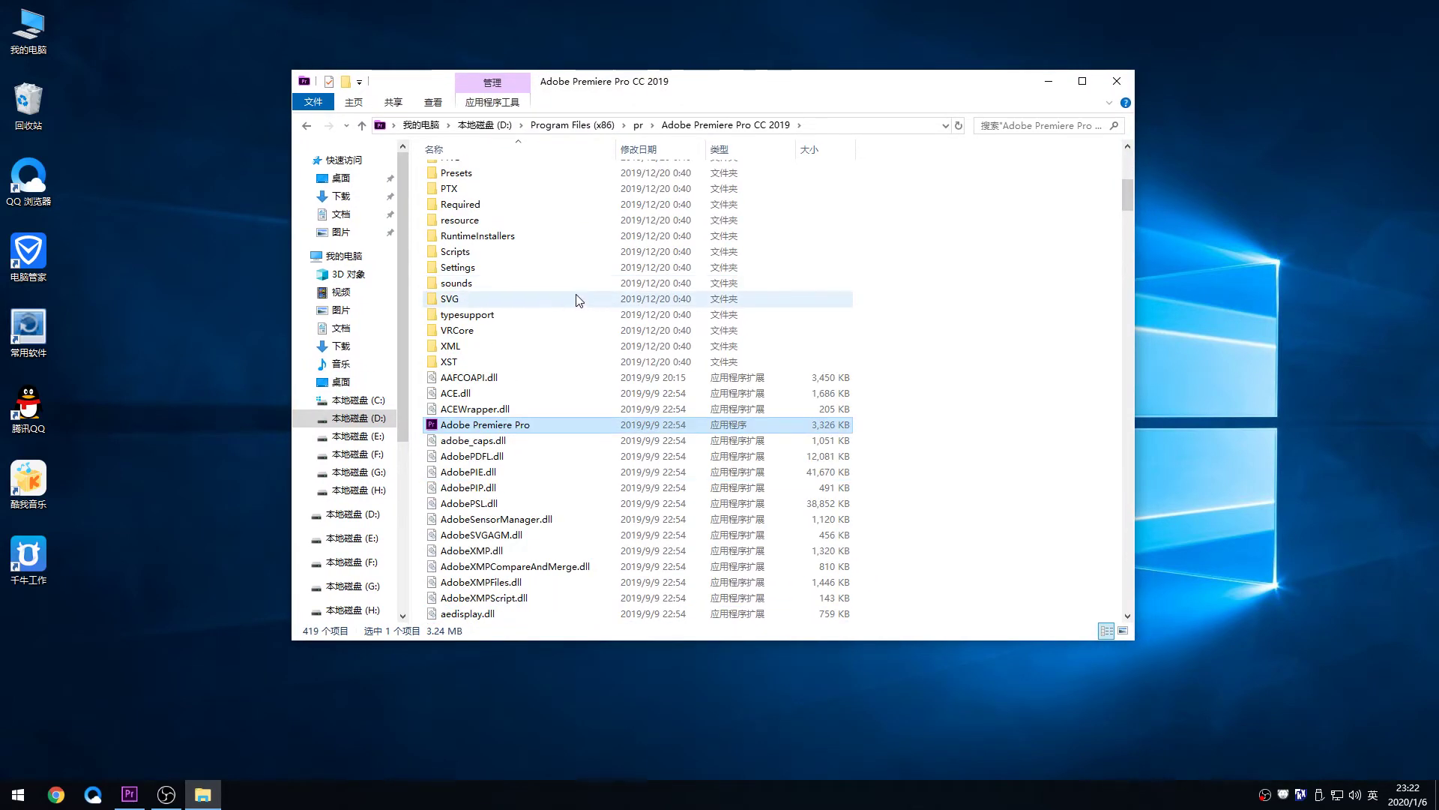
scroll(579, 300, down, 4)
scroll(585, 330, down, 12)
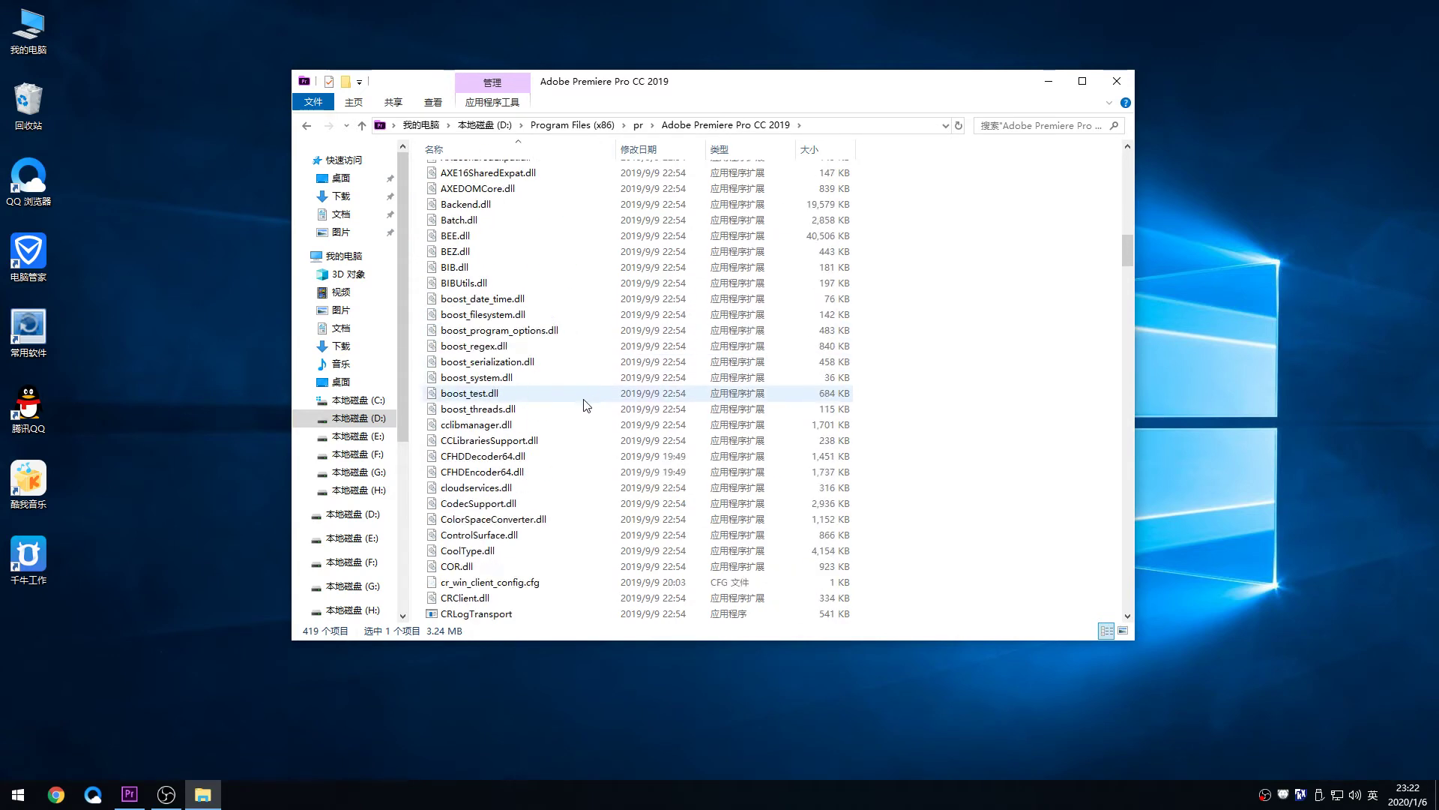
scroll(577, 403, down, 6)
scroll(568, 401, down, 6)
scroll(566, 409, down, 5)
scroll(559, 420, down, 5)
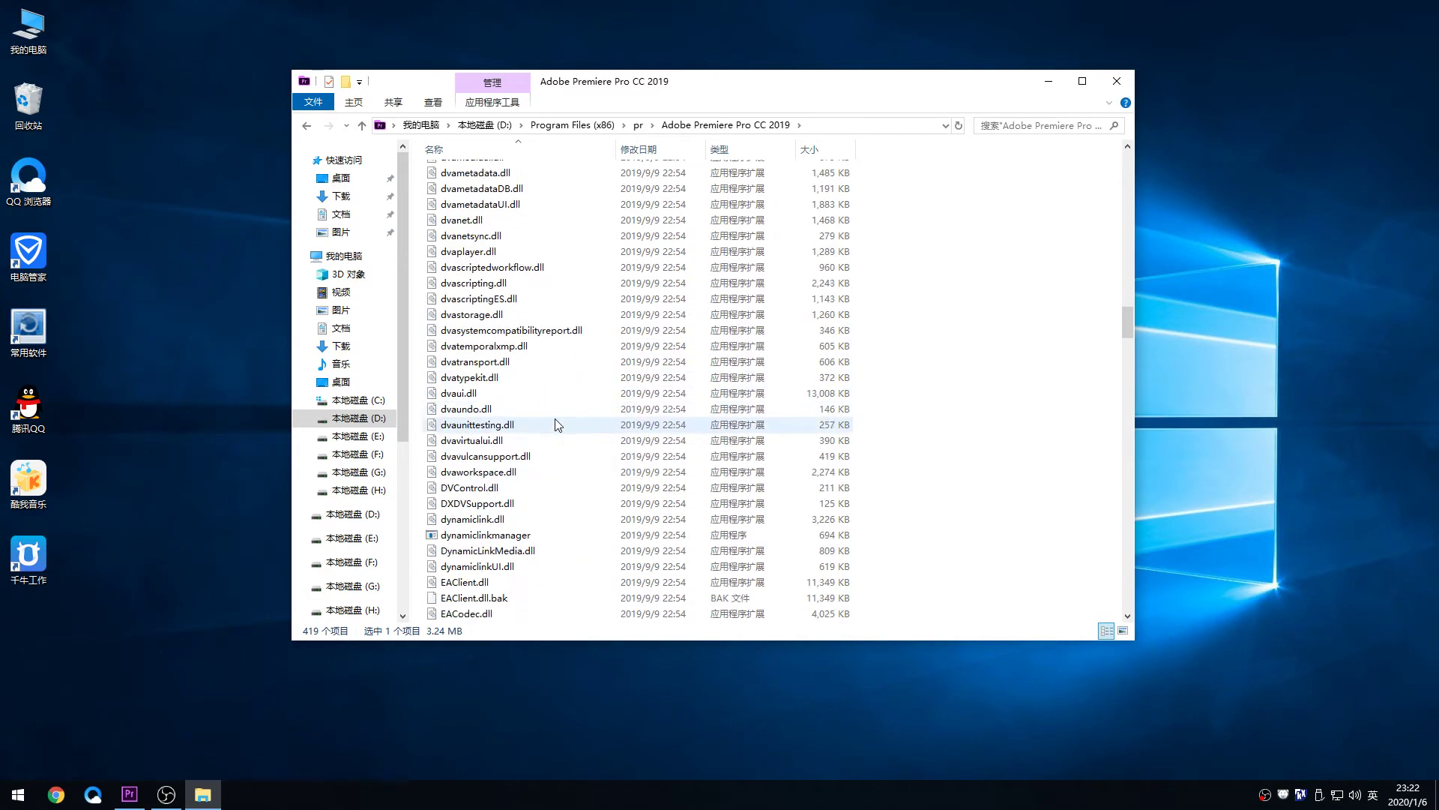
scroll(556, 424, down, 5)
scroll(555, 419, down, 5)
scroll(562, 431, down, 5)
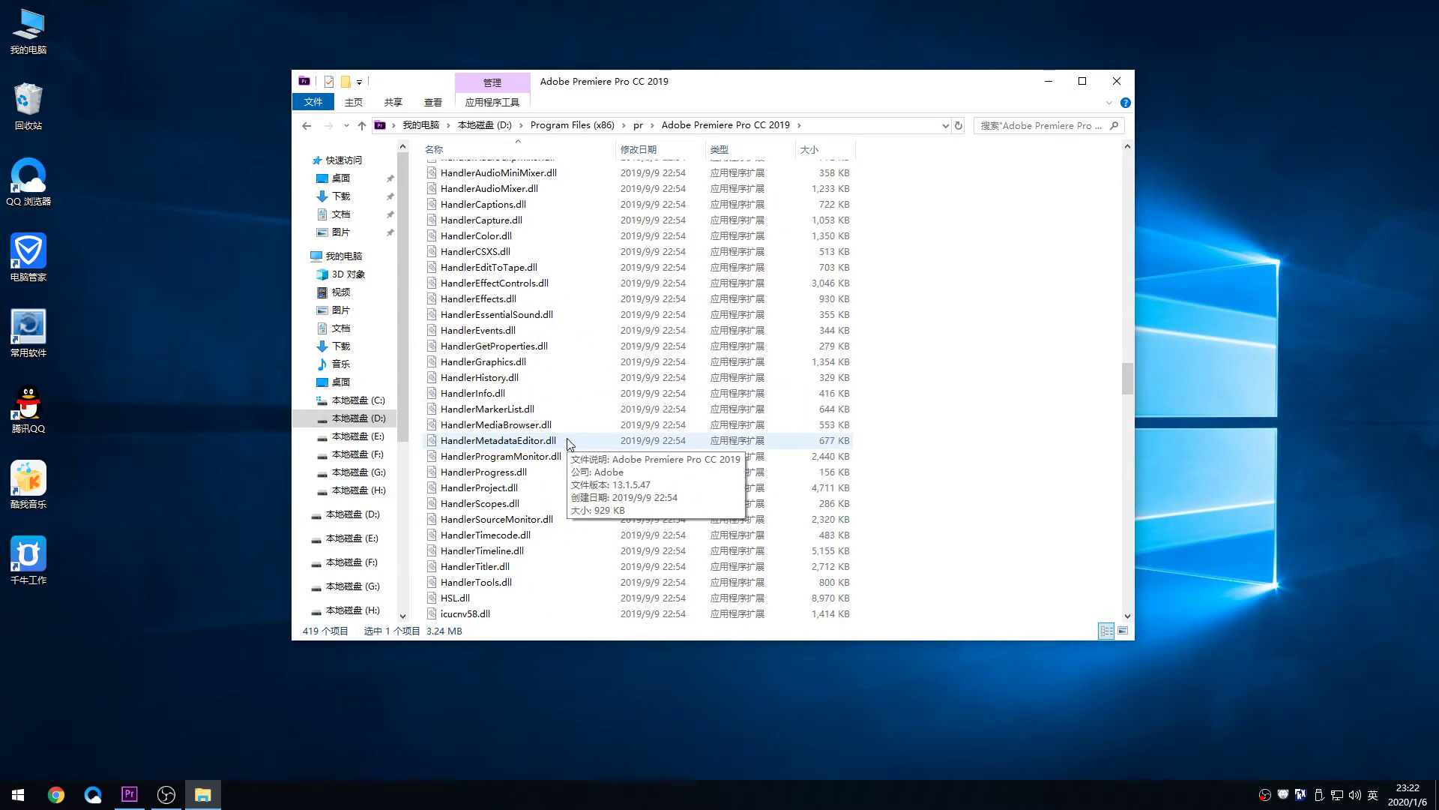
scroll(566, 442, up, 10)
scroll(566, 443, up, 10)
scroll(567, 443, up, 10)
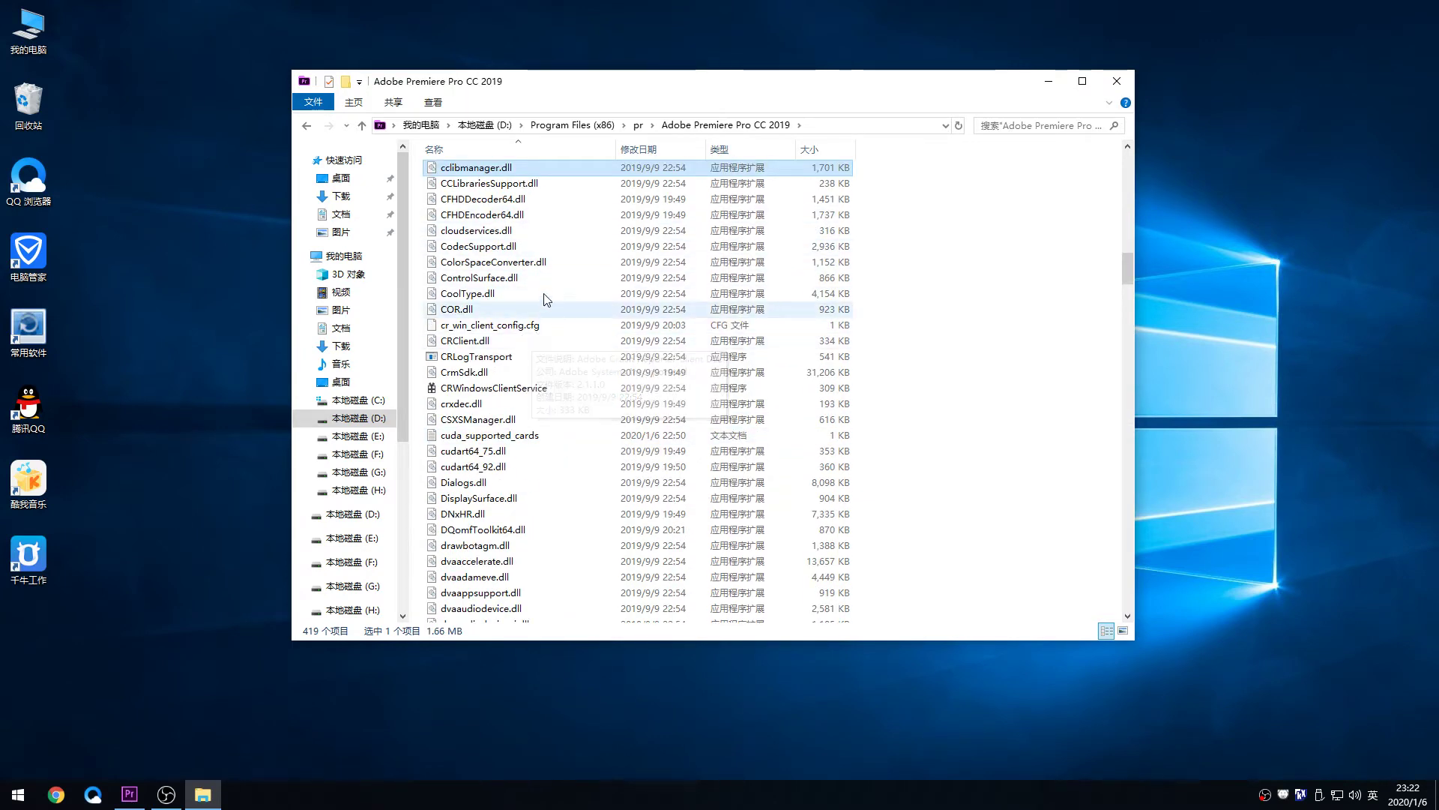
scroll(551, 247, down, 1)
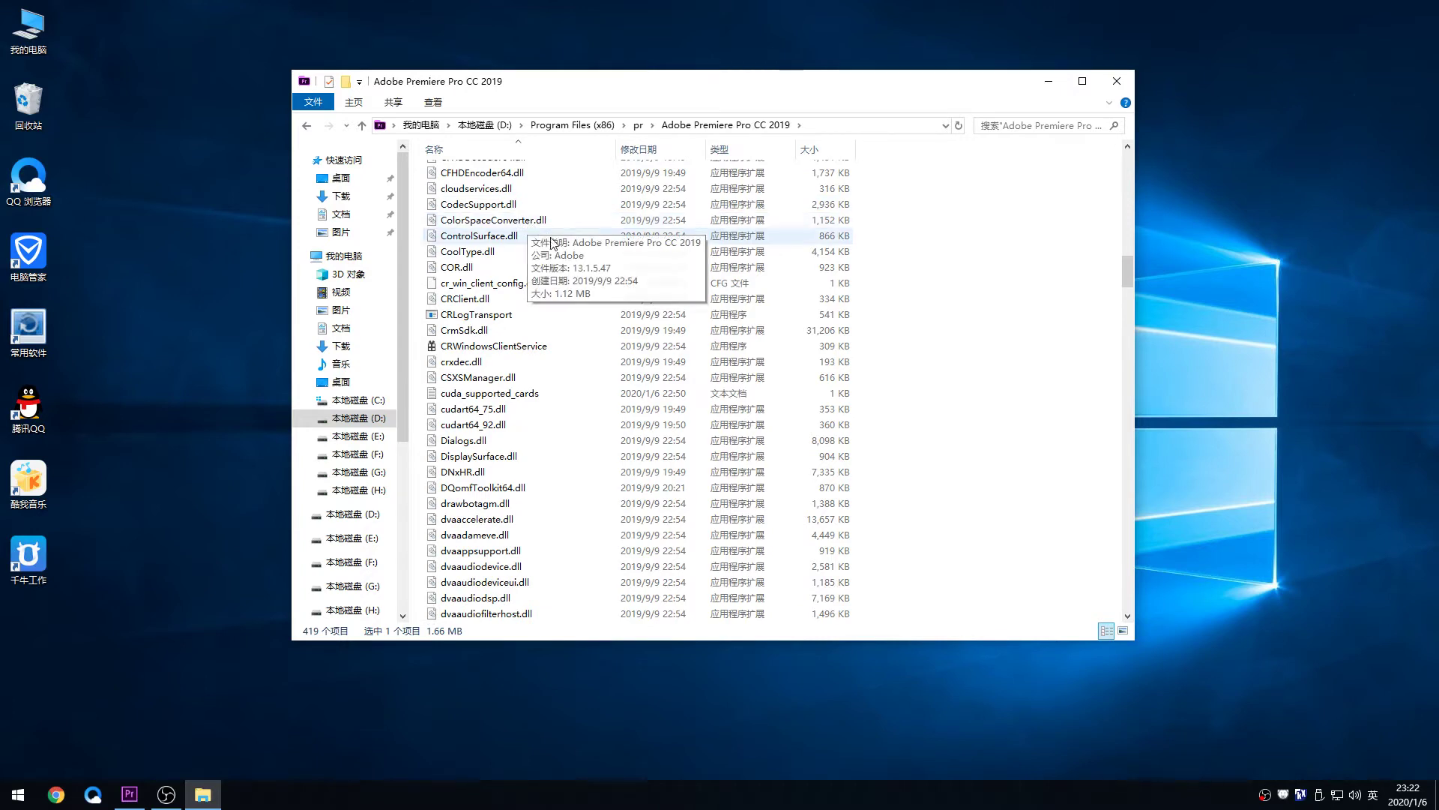
scroll(555, 247, up, 3)
scroll(540, 270, up, 2)
scroll(532, 345, down, 1)
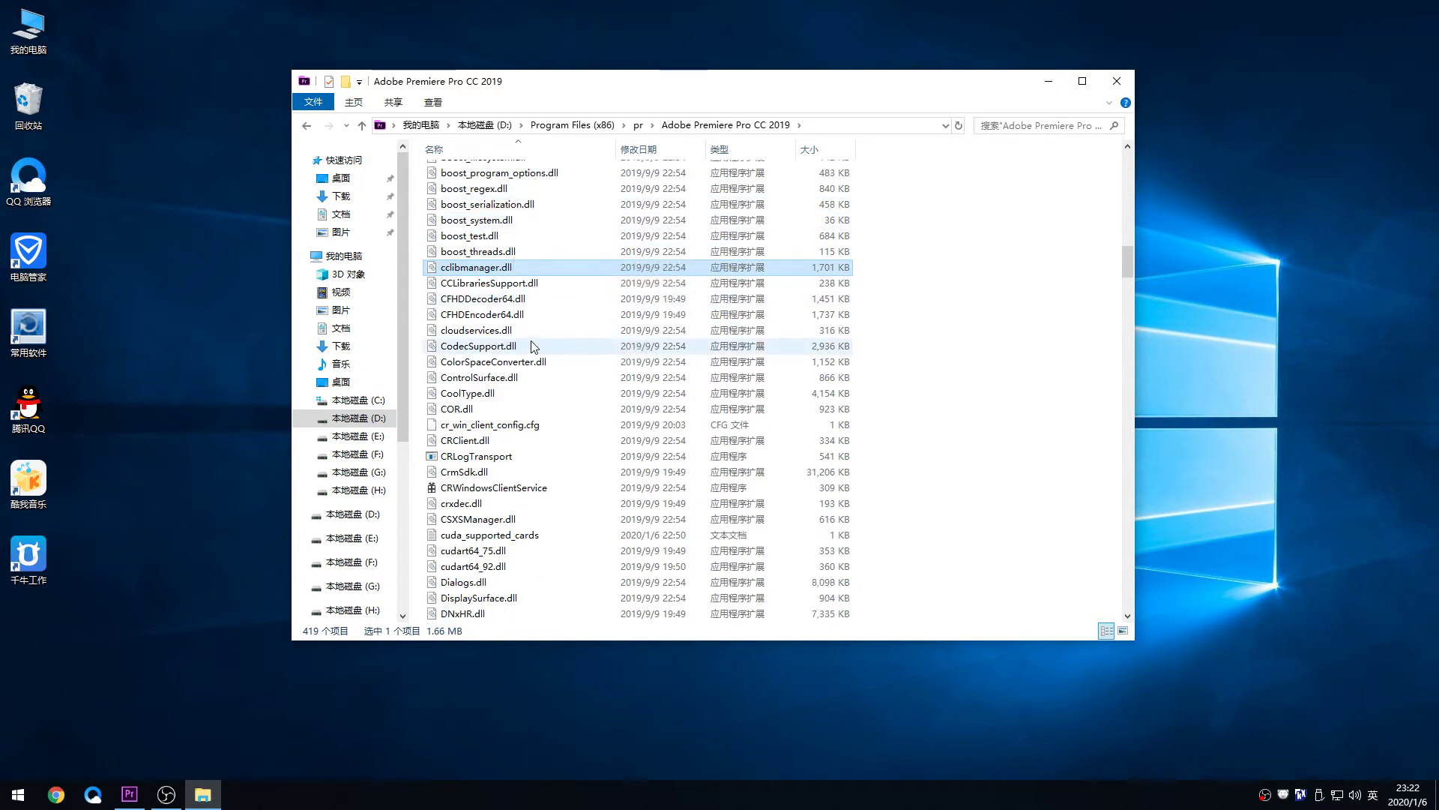
scroll(532, 345, down, 1)
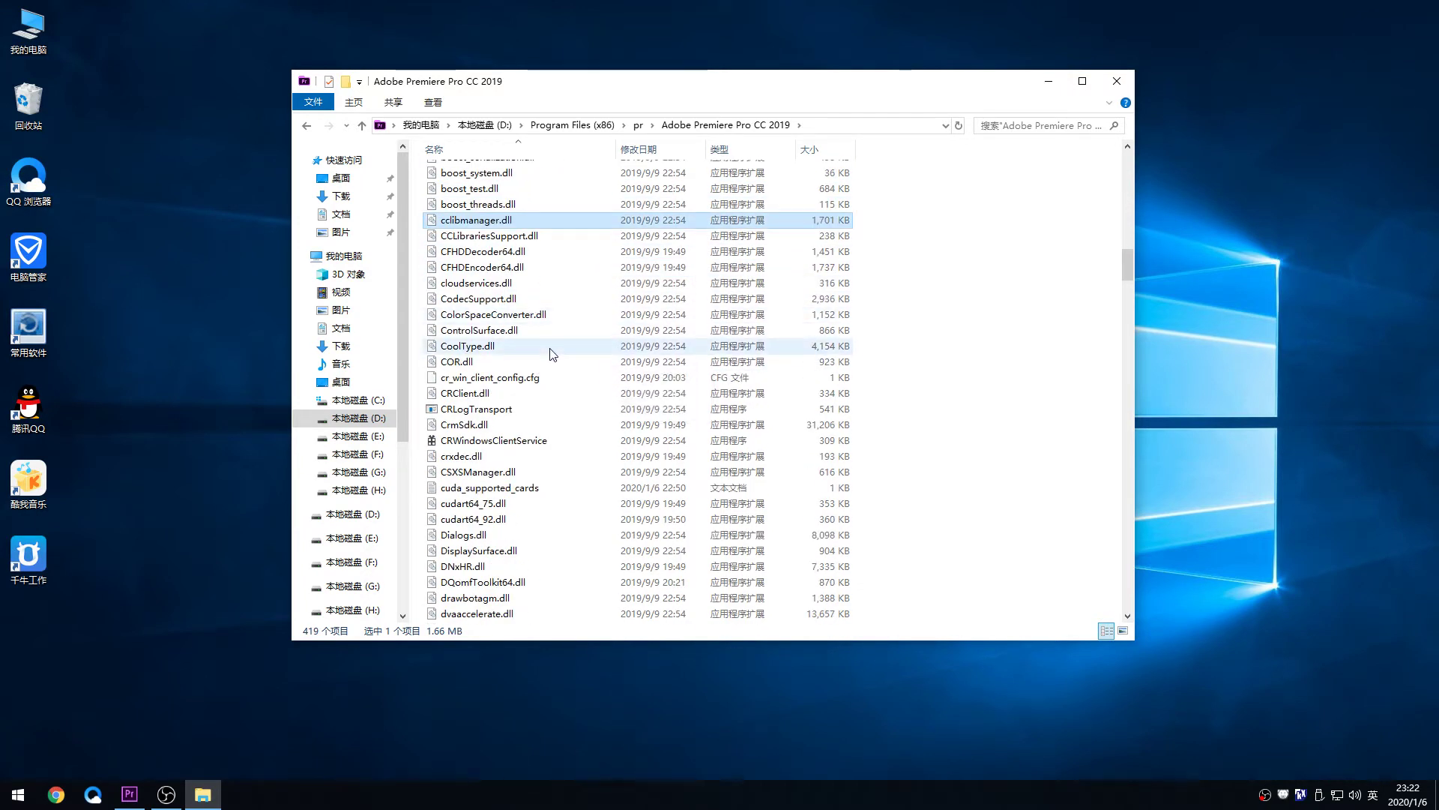
click(533, 489)
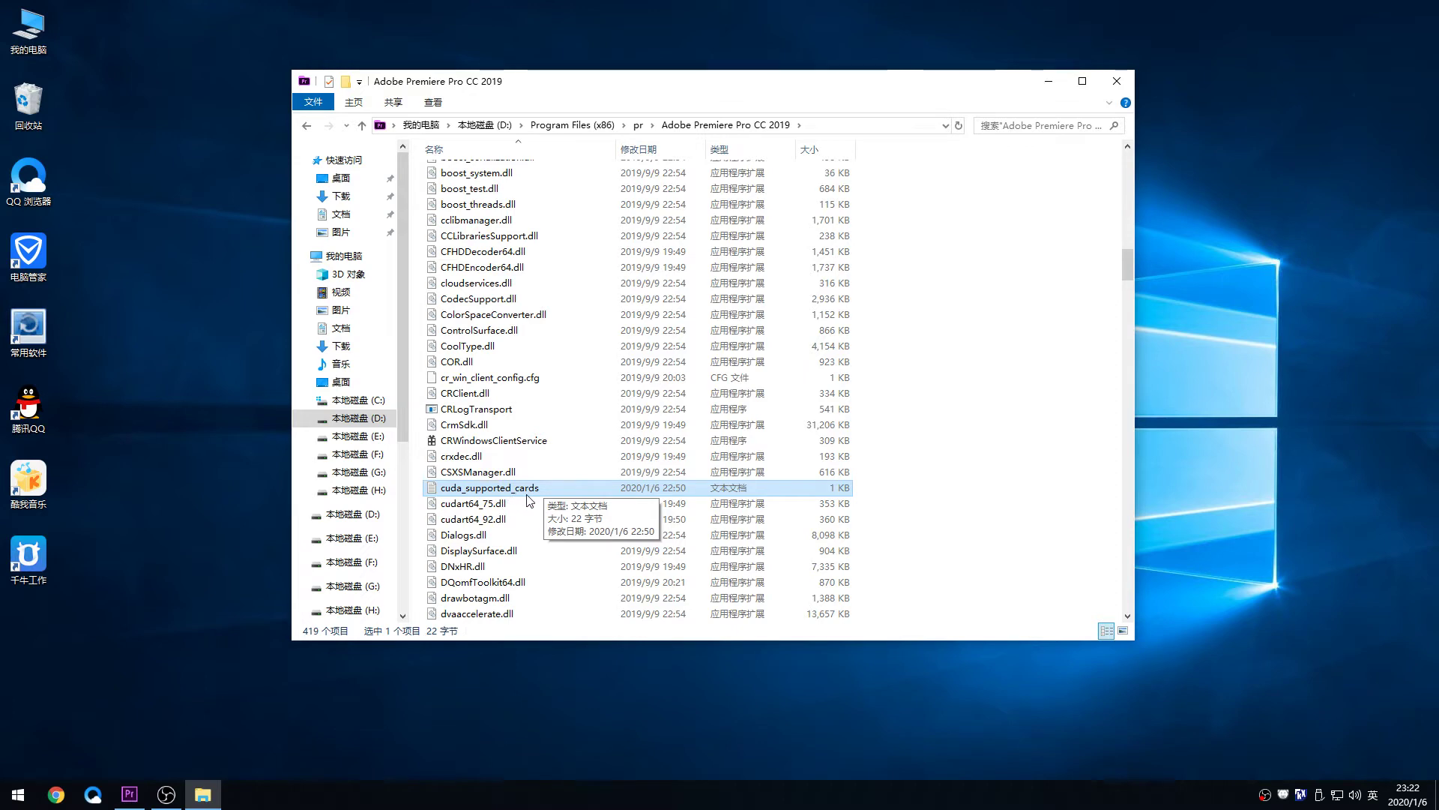
Step: Open cuda_supported_cards in Notepad showing NVIDIA GeForce GTX 760, and reposition the Notepad window
double_click(534, 490)
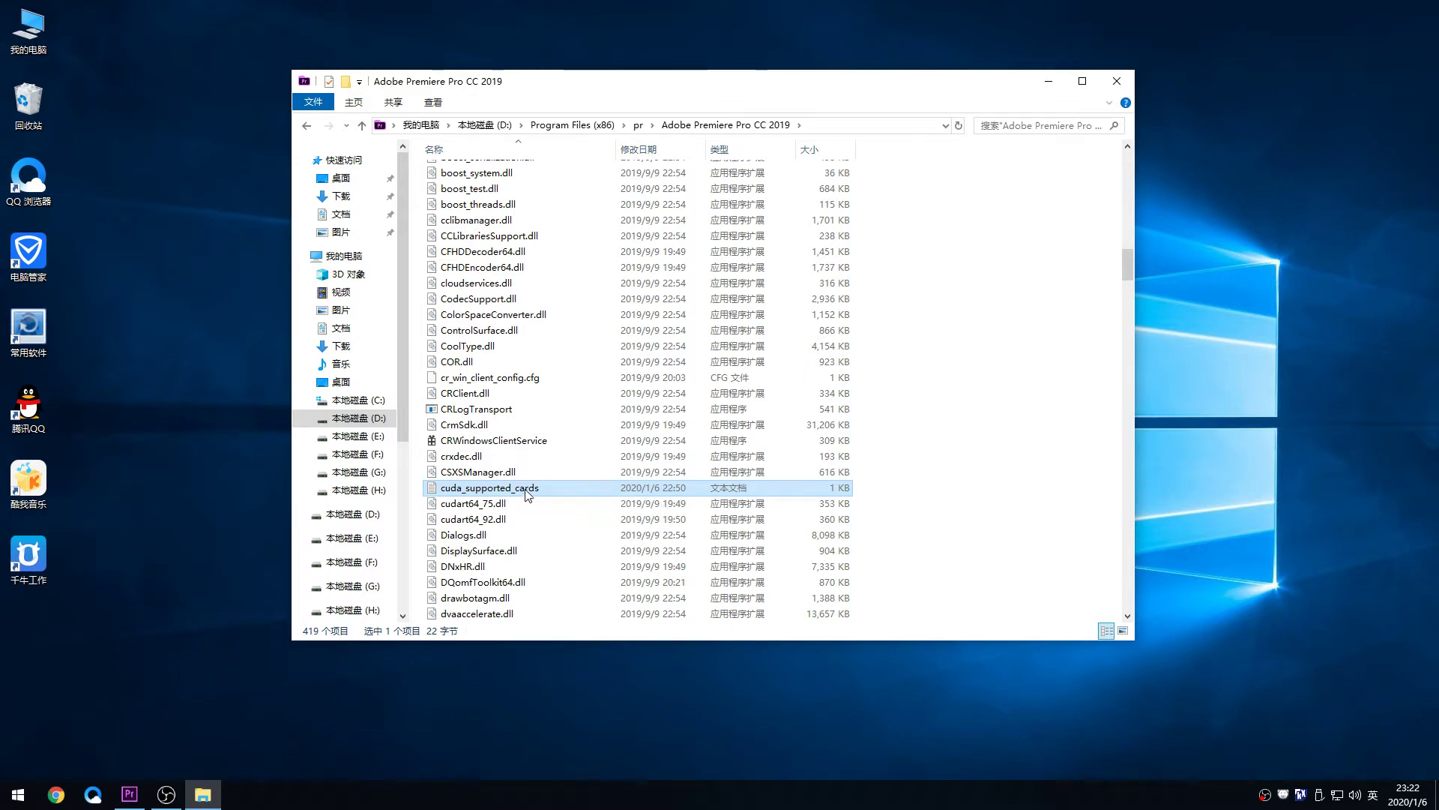
drag(352, 60, 597, 189)
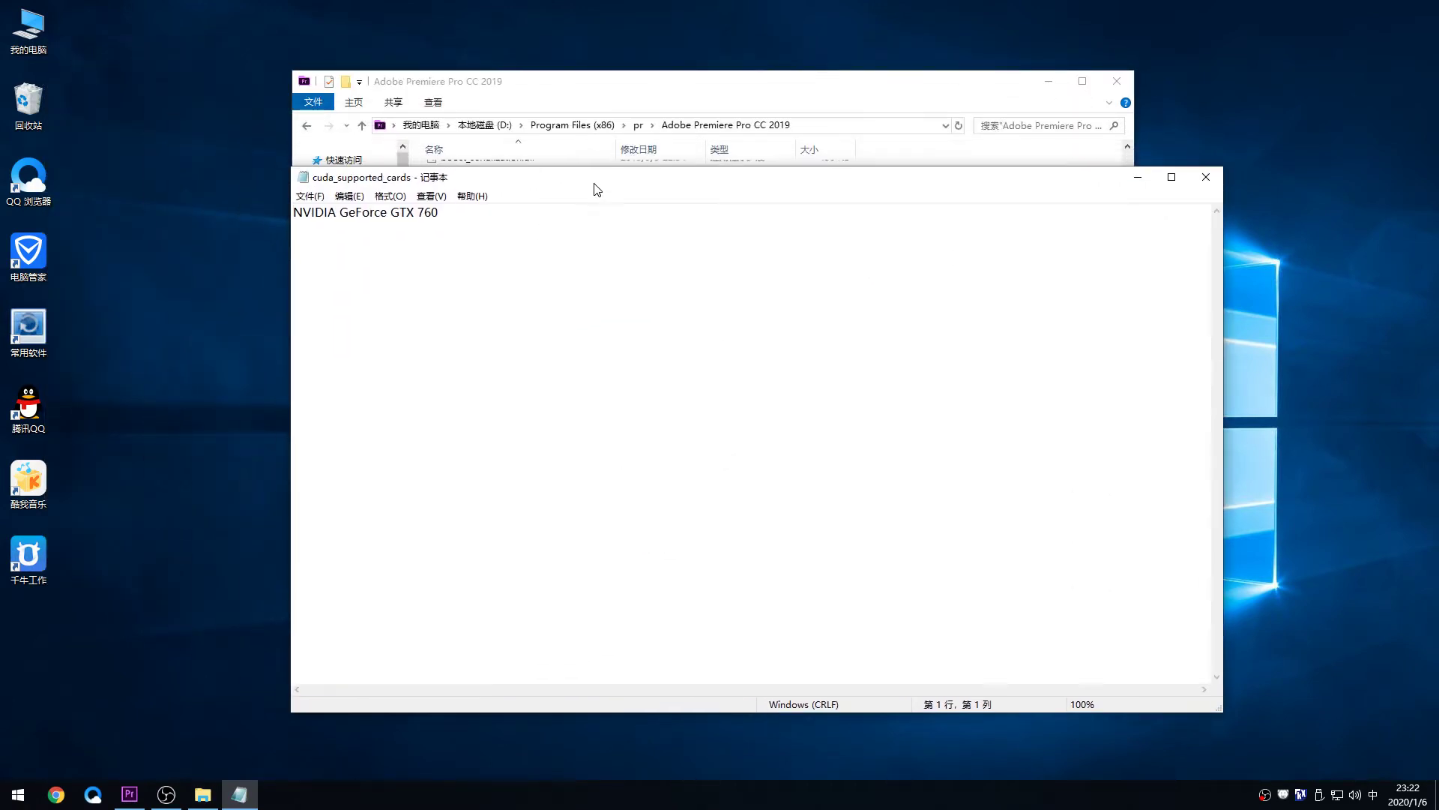
drag(500, 180, 472, 126)
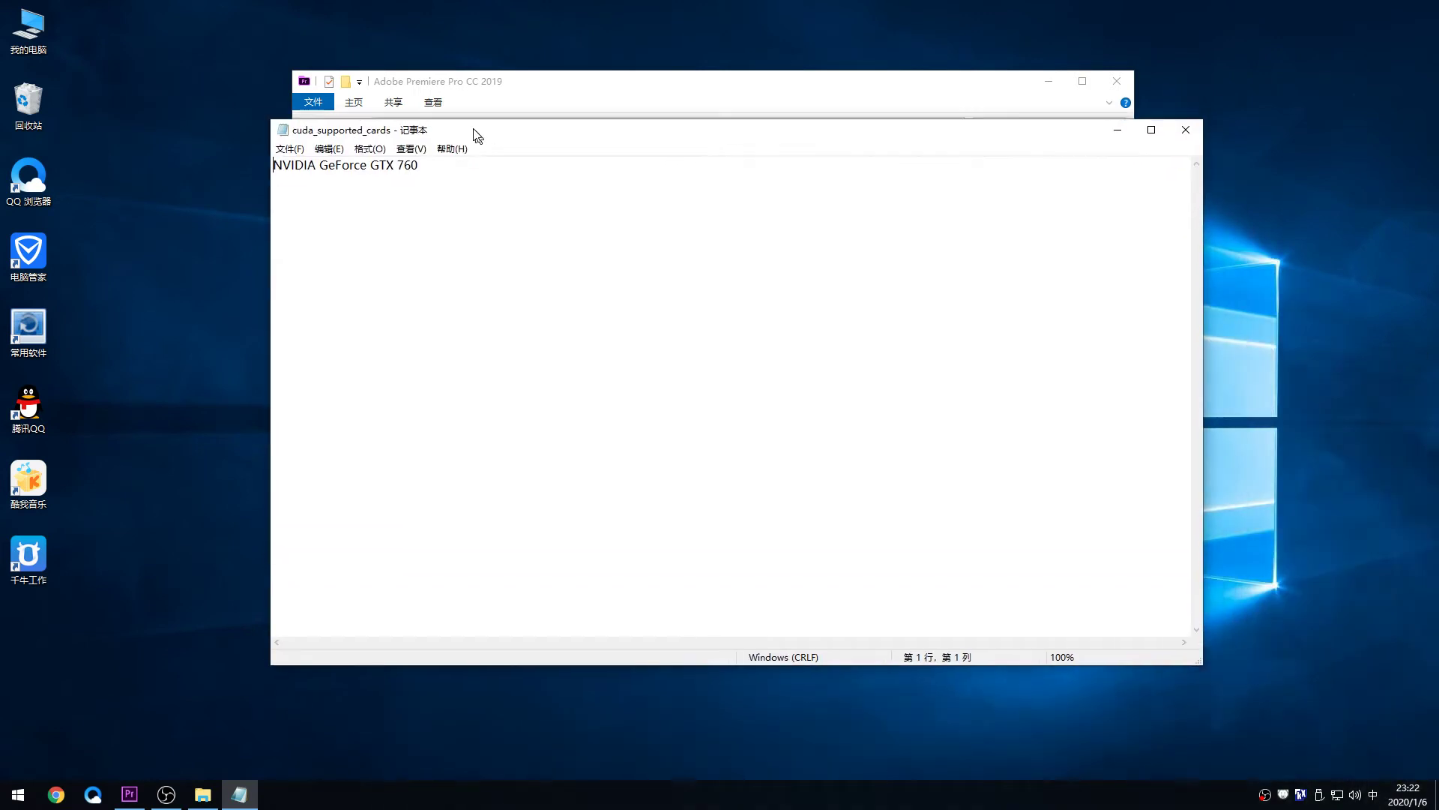
right_click(13, 15)
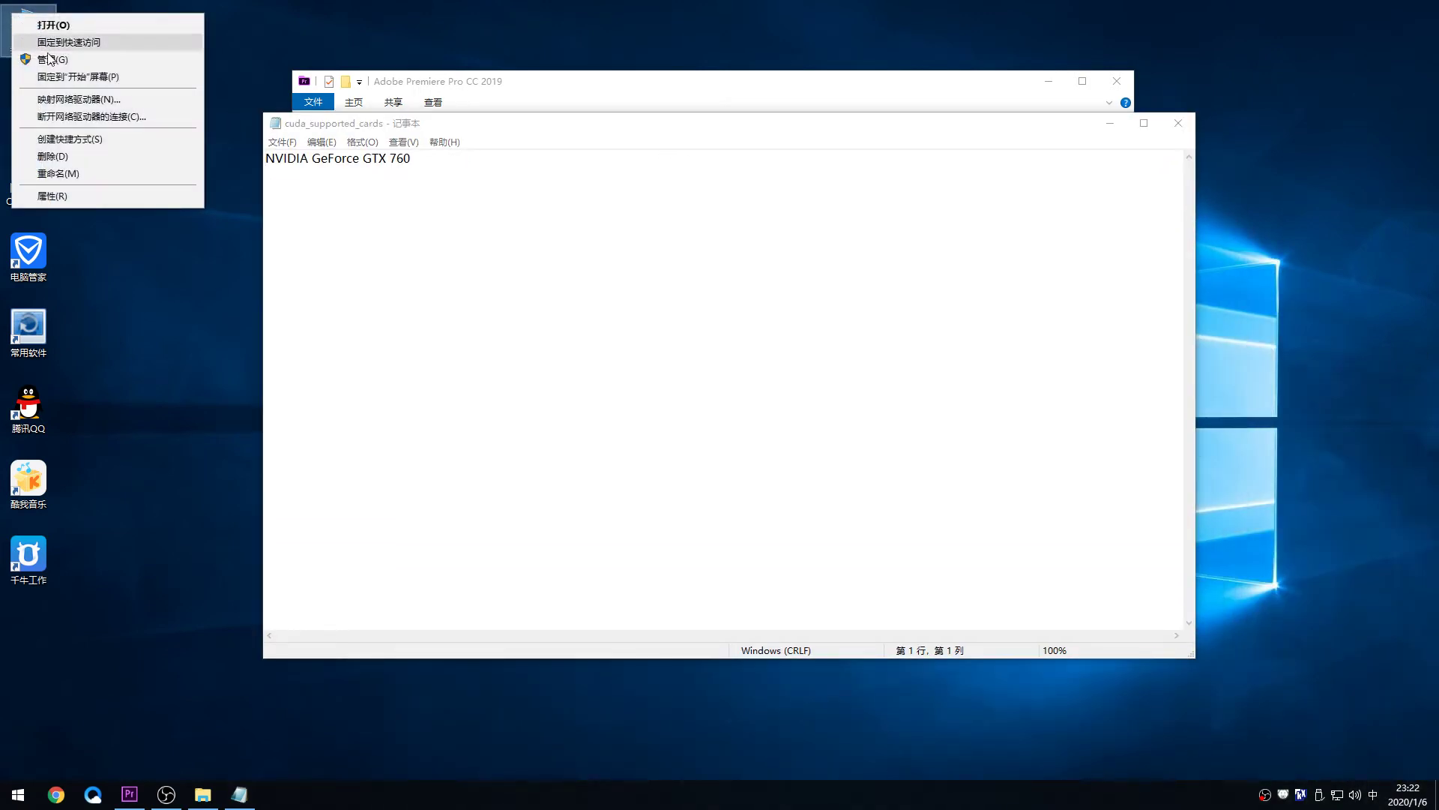
drag(482, 128, 607, 152)
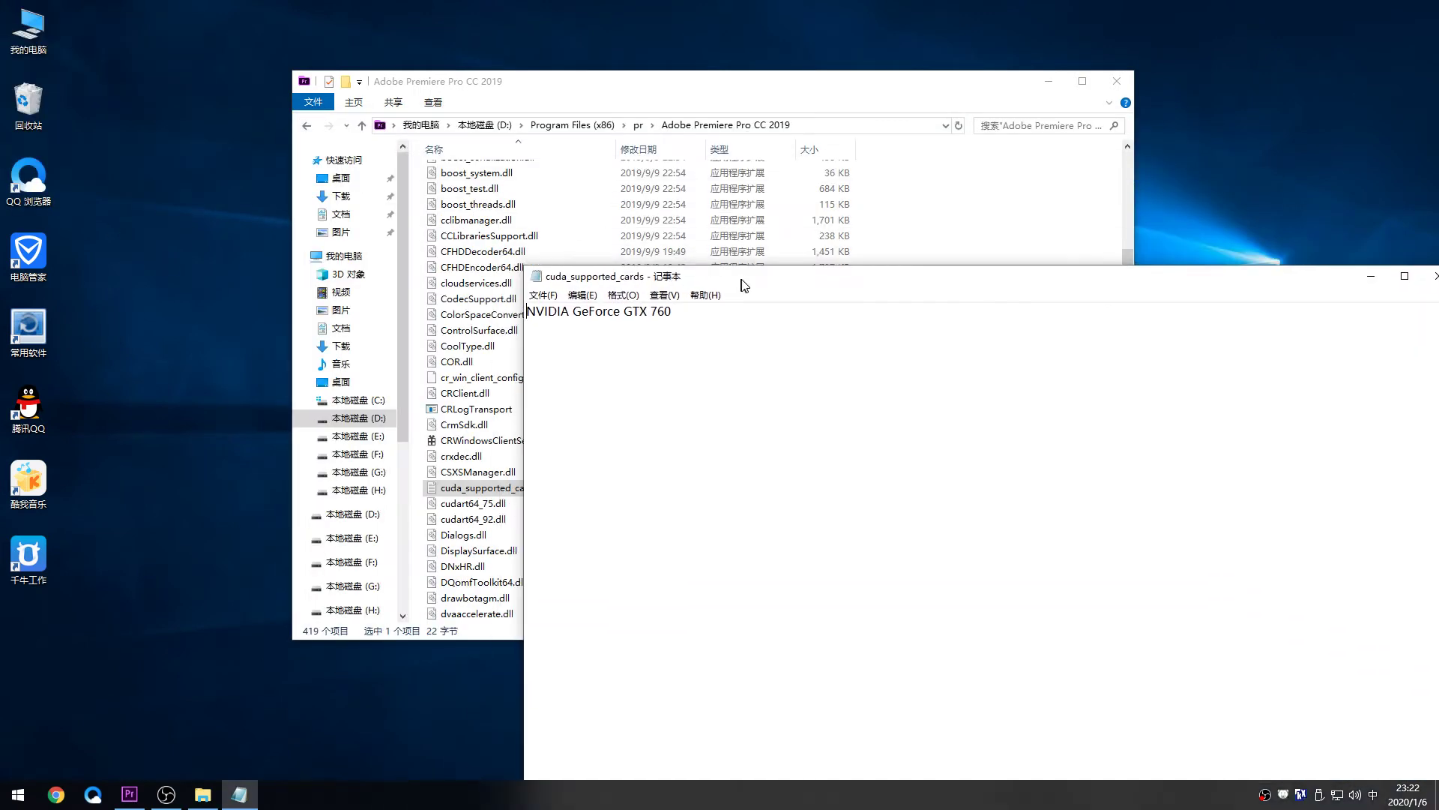
right_click(14, 45)
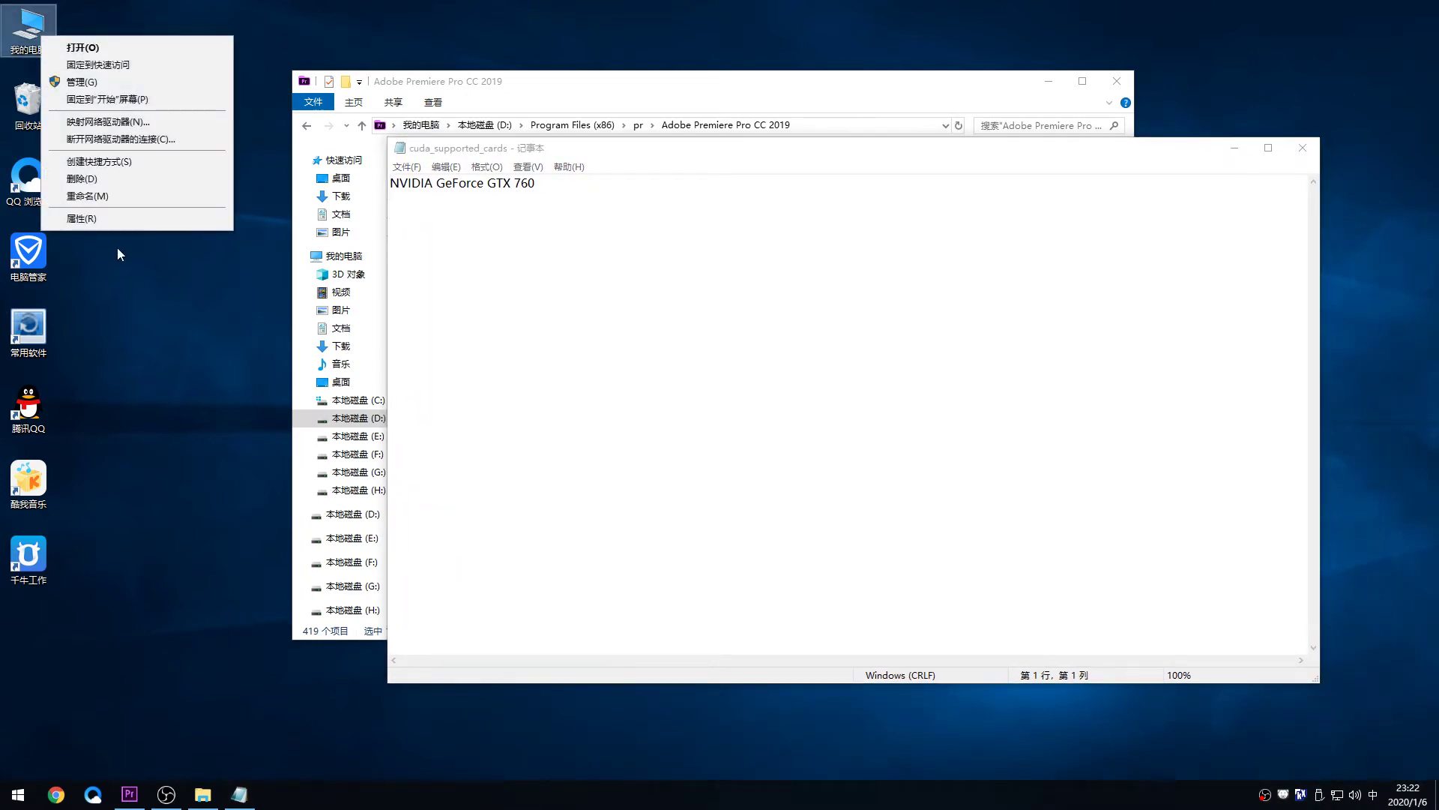
Step: In Device Manager, open the NVIDIA GeForce GTX 760 properties on the Details tab
click(106, 218)
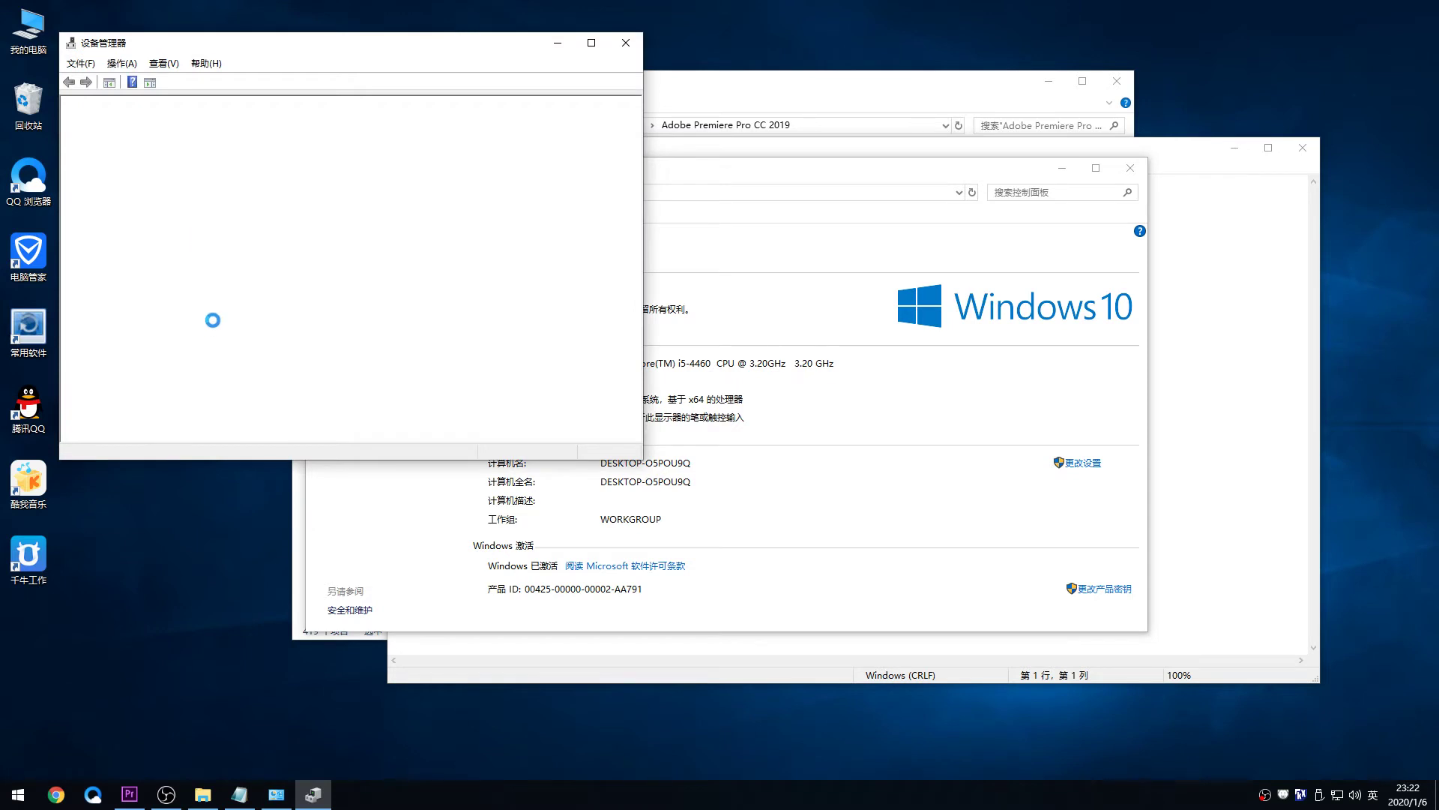
double_click(166, 416)
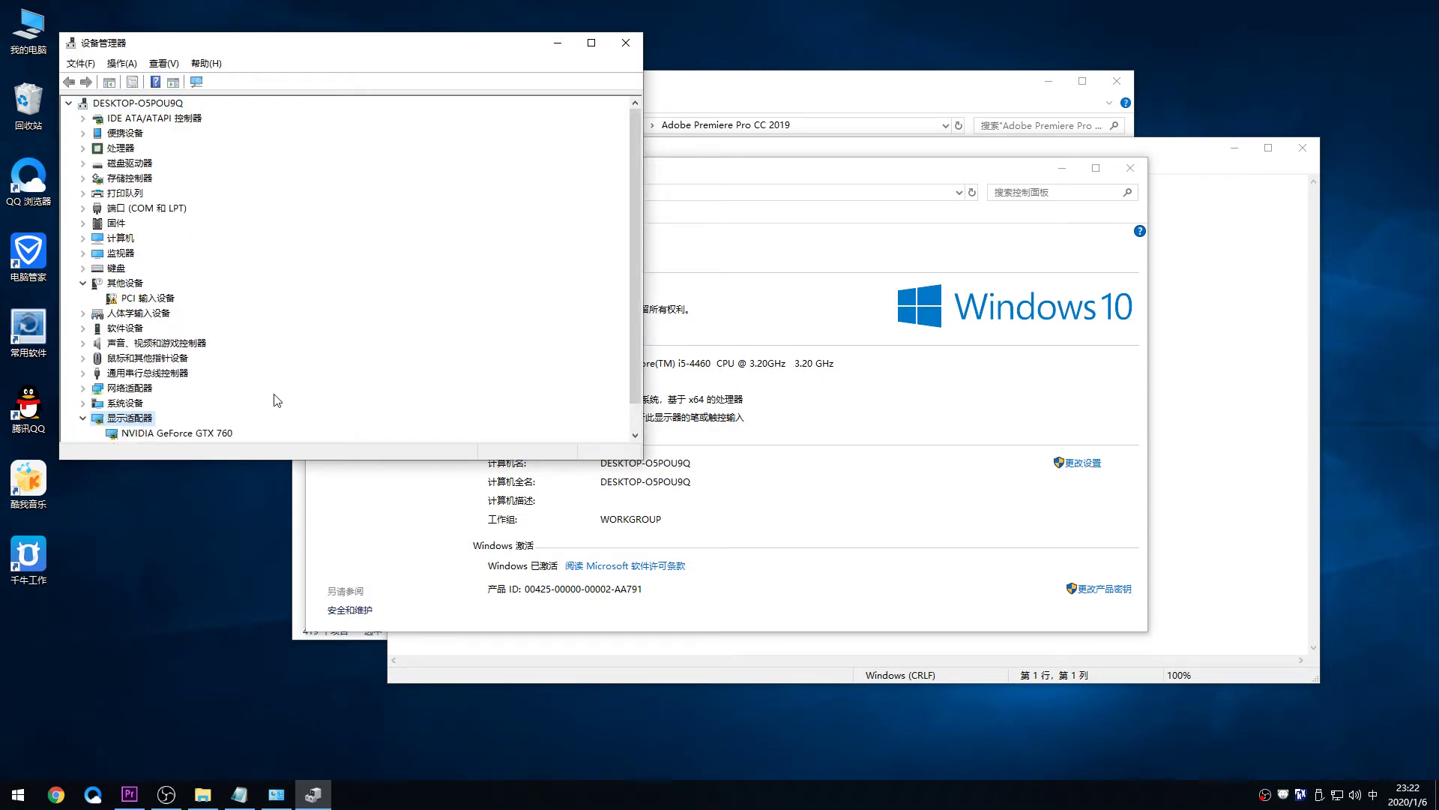
scroll(273, 397, down, 1)
click(205, 403)
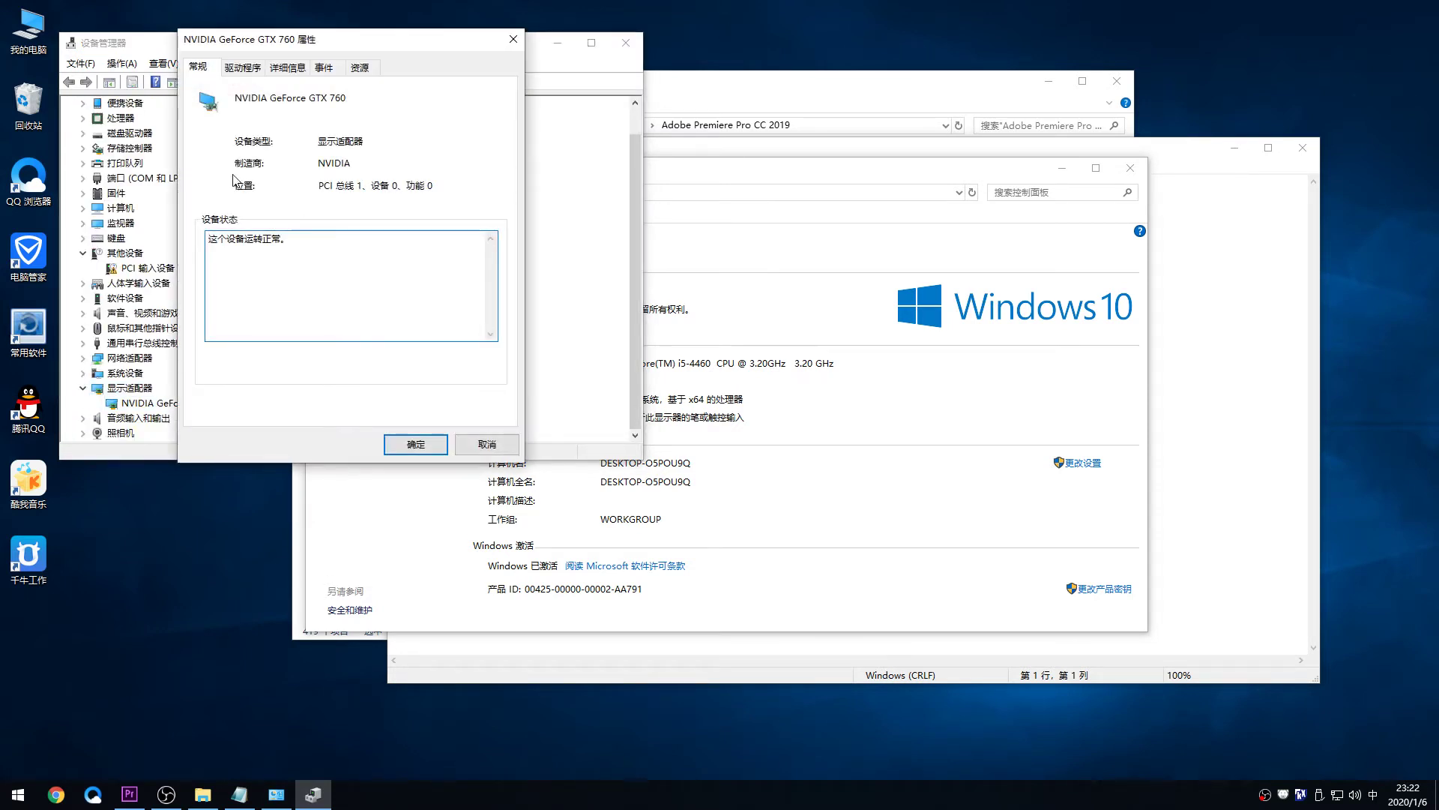
click(358, 75)
click(330, 72)
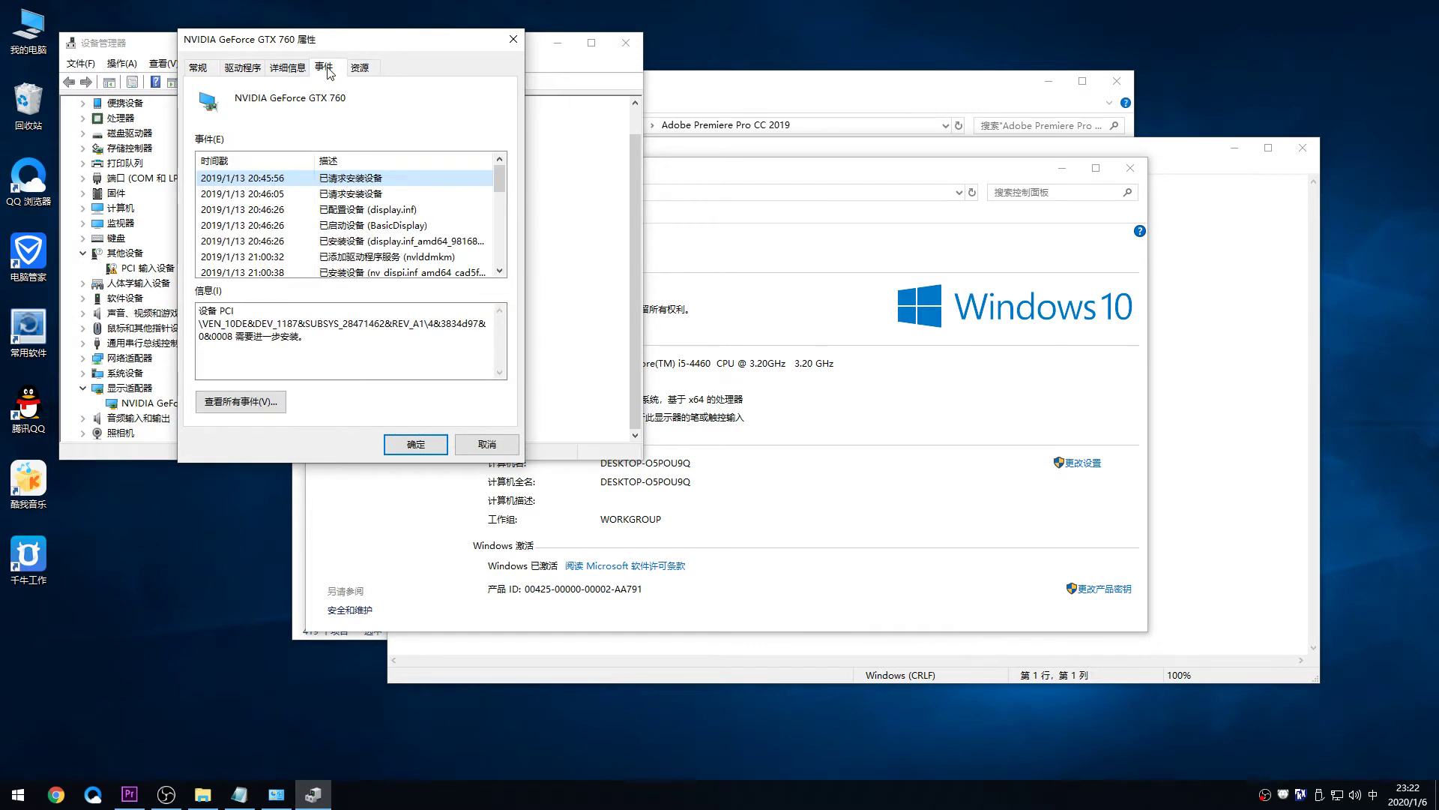
click(306, 72)
Step: Copy the GTX 760 device description, paste it into cuda_supported_cards, and select that line
right_click(268, 212)
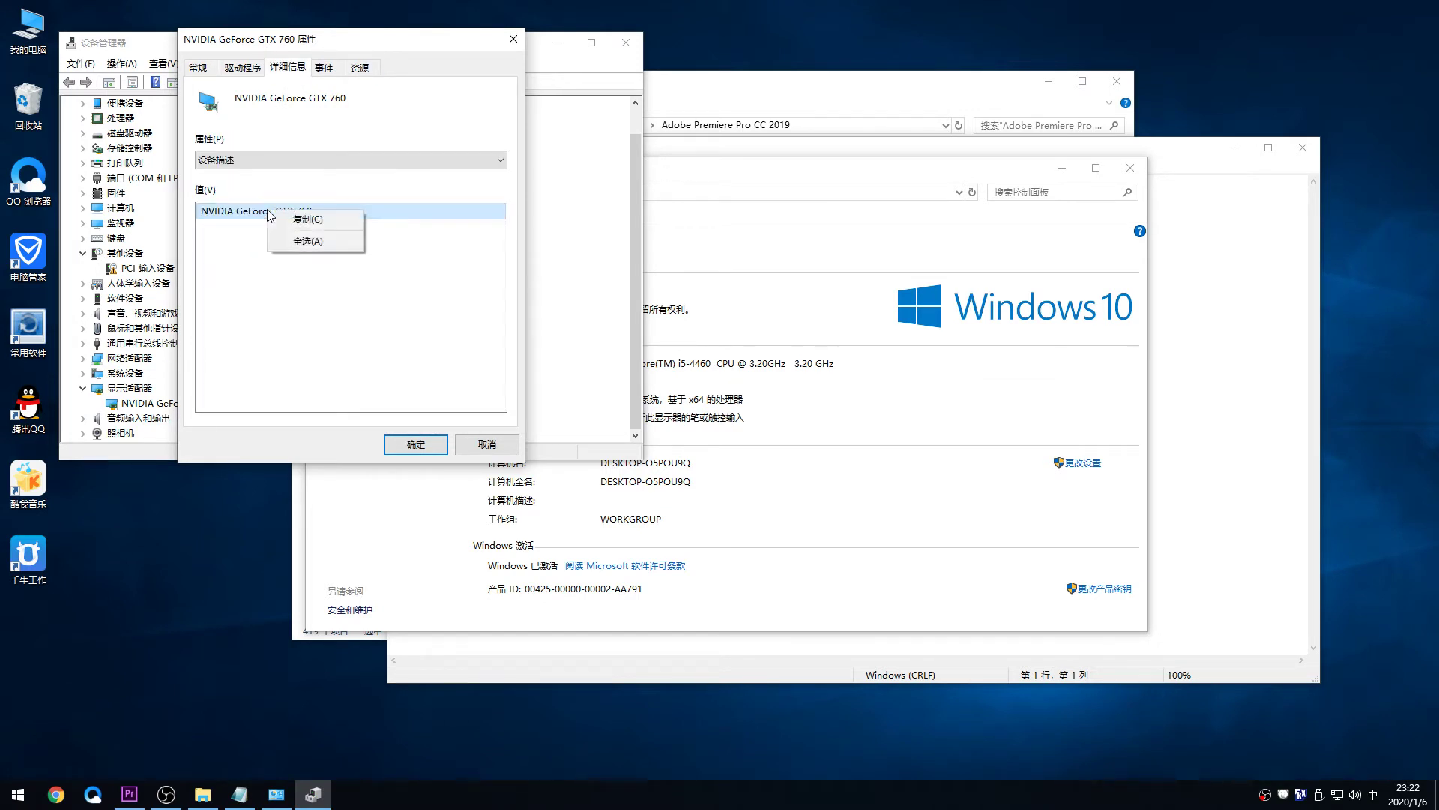
click(301, 222)
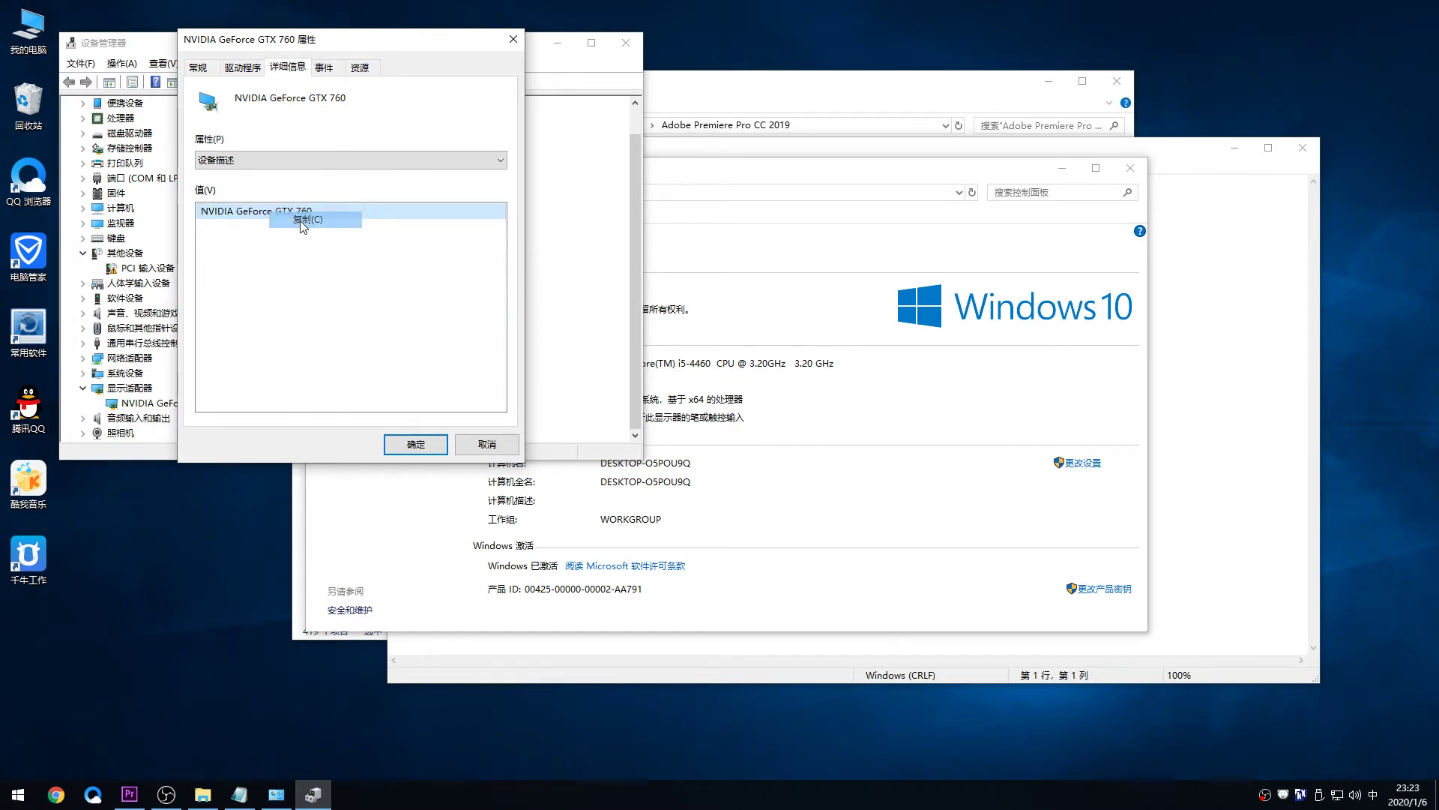
click(1181, 351)
text(NVIDIA GeForce GTX 760)
drag(608, 225, 361, 185)
key(ctrl+c)
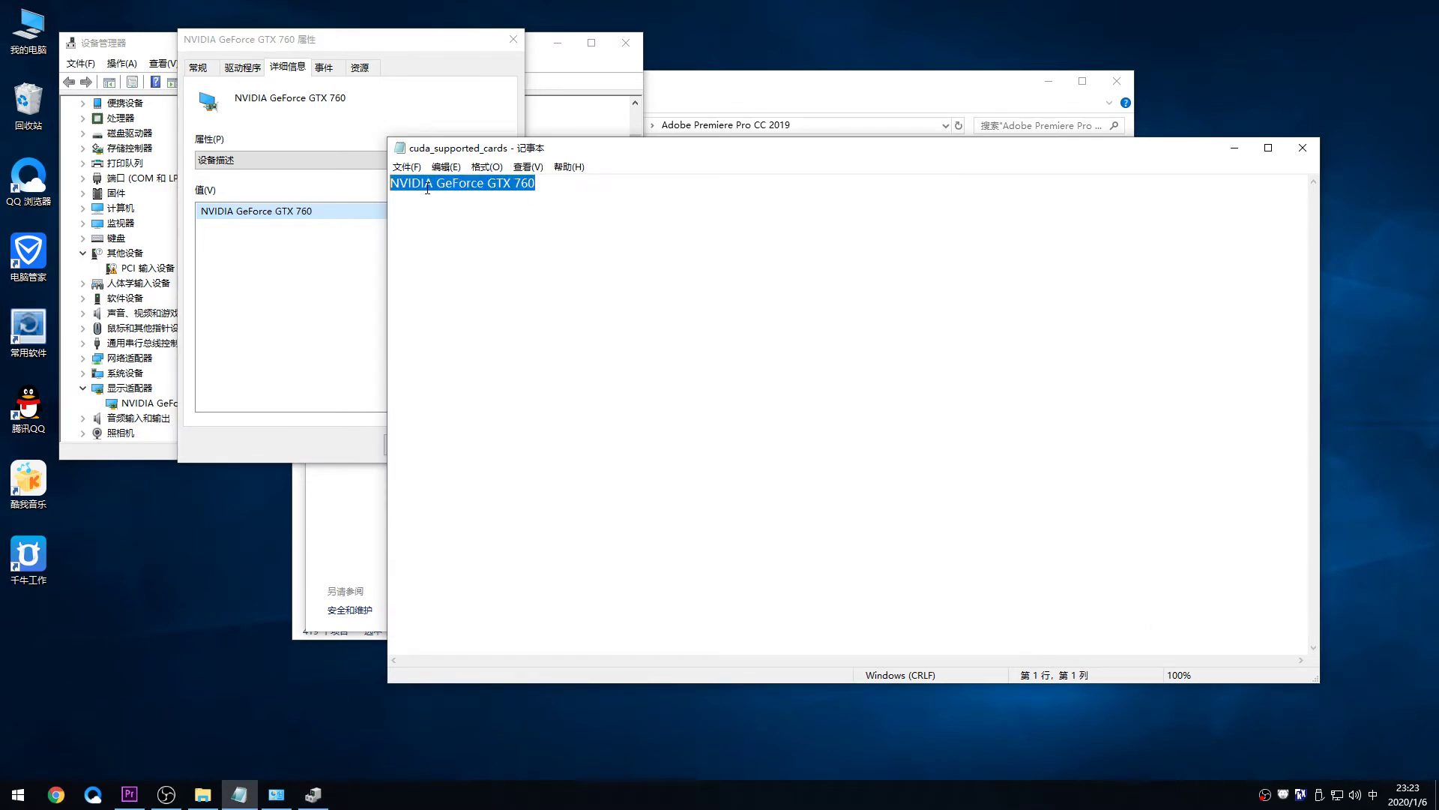
Step: Paste the card name over the selected line and delete the empty second line
right_click(427, 187)
click(477, 246)
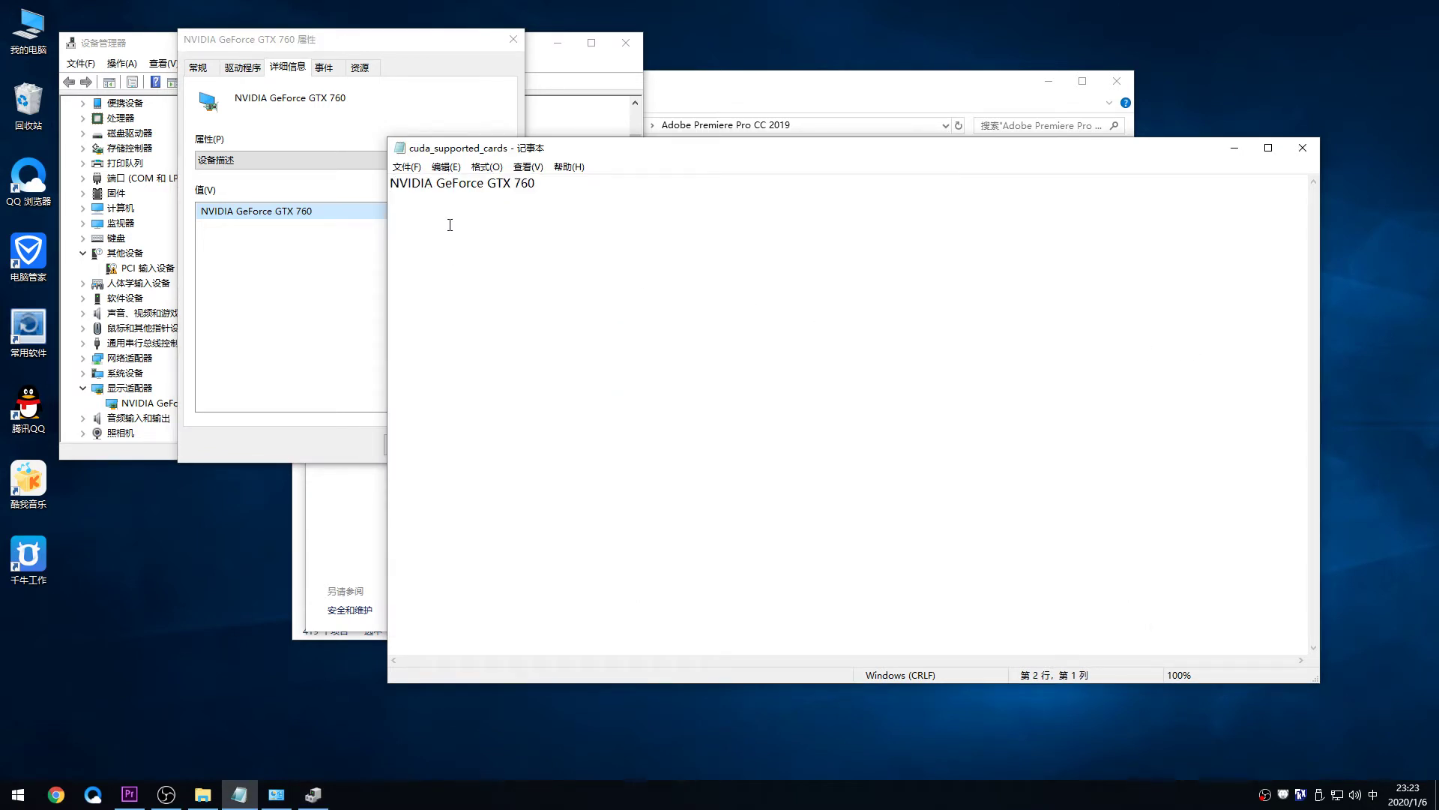
key(BackSpace)
Step: Close Notepad saving cuda_supported_cards, and bring the Premiere Pro folder window forward
click(1303, 148)
click(673, 414)
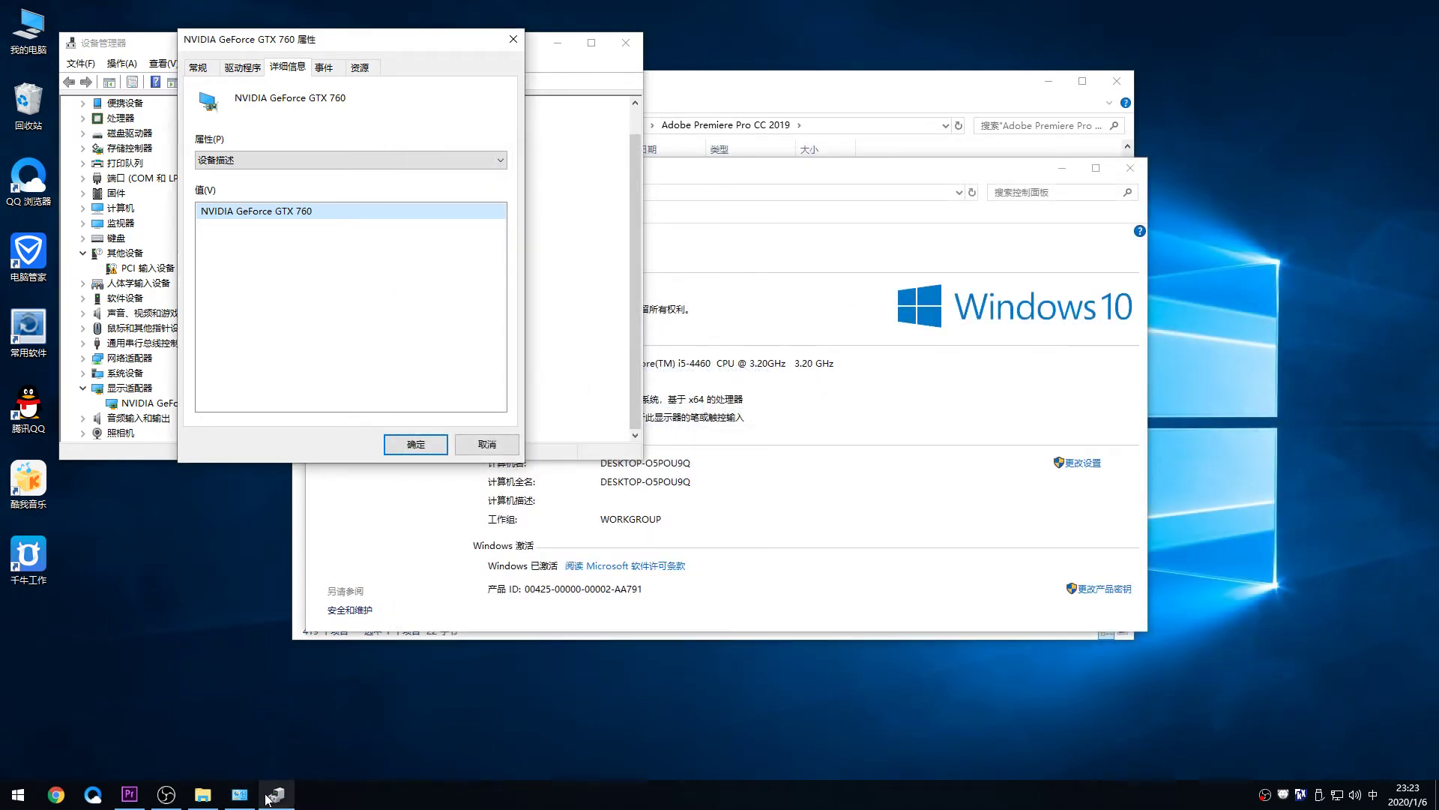
click(203, 794)
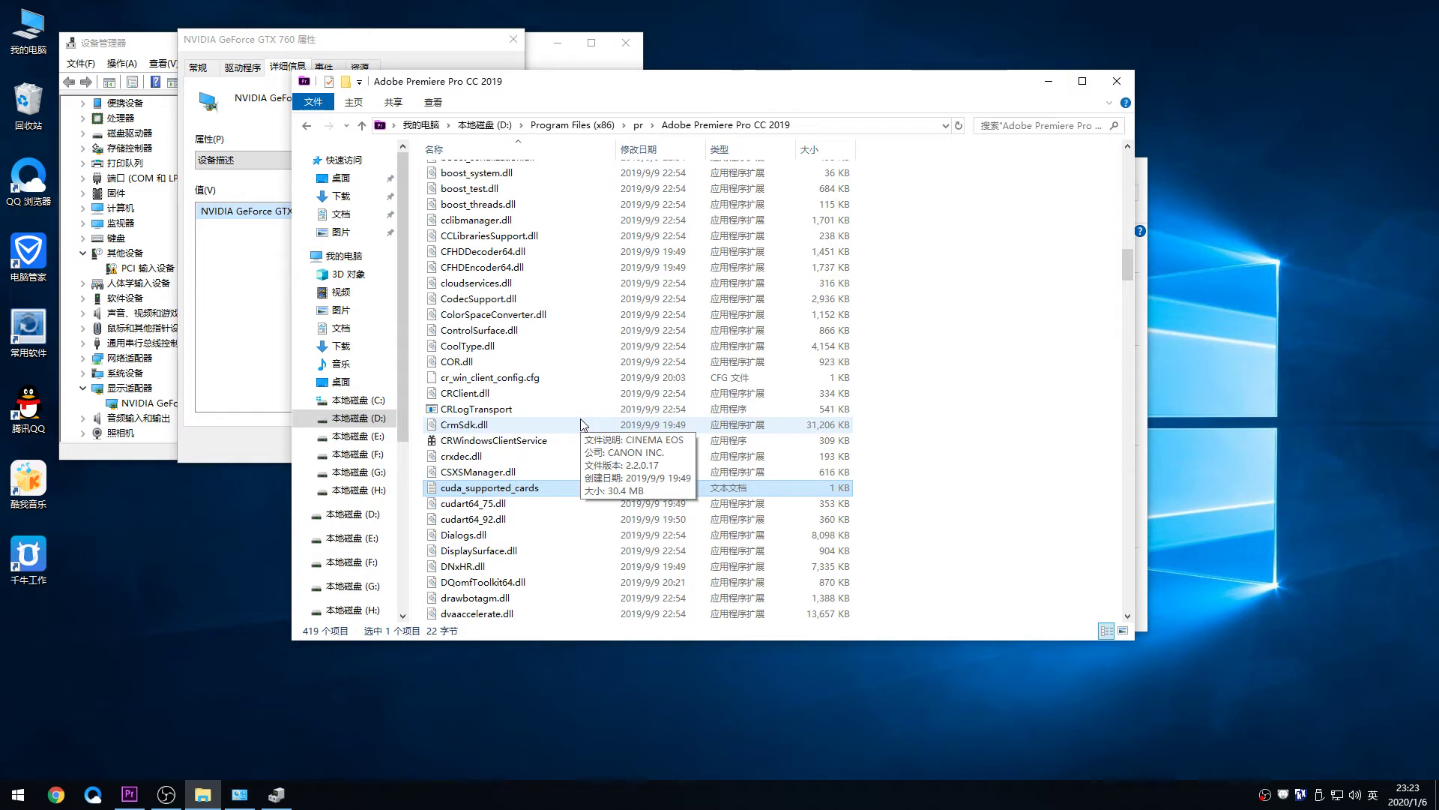
Step: Run GPUSniffer.exe from the Premiere Pro CC 2019 folder to check the GPU
key(g)
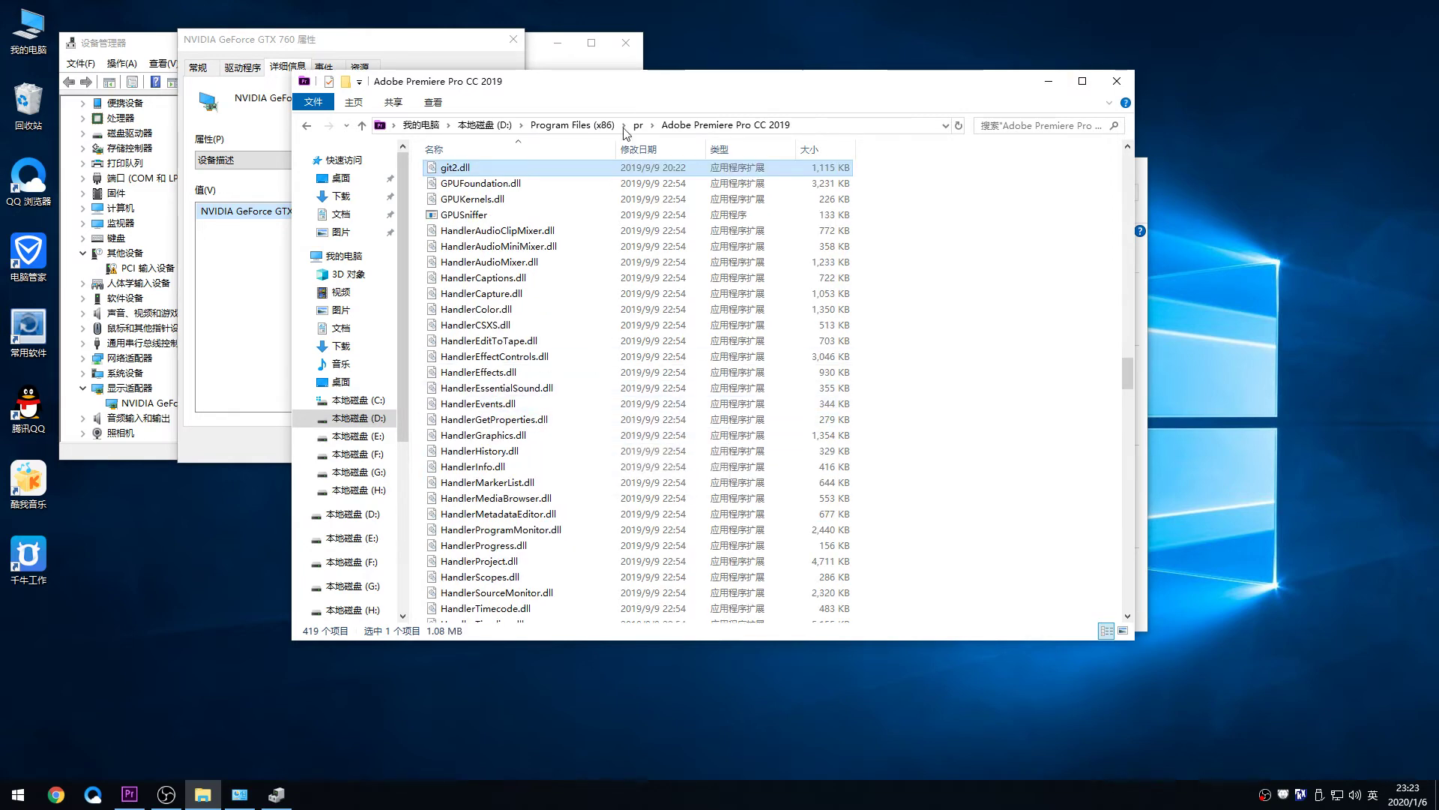
click(477, 218)
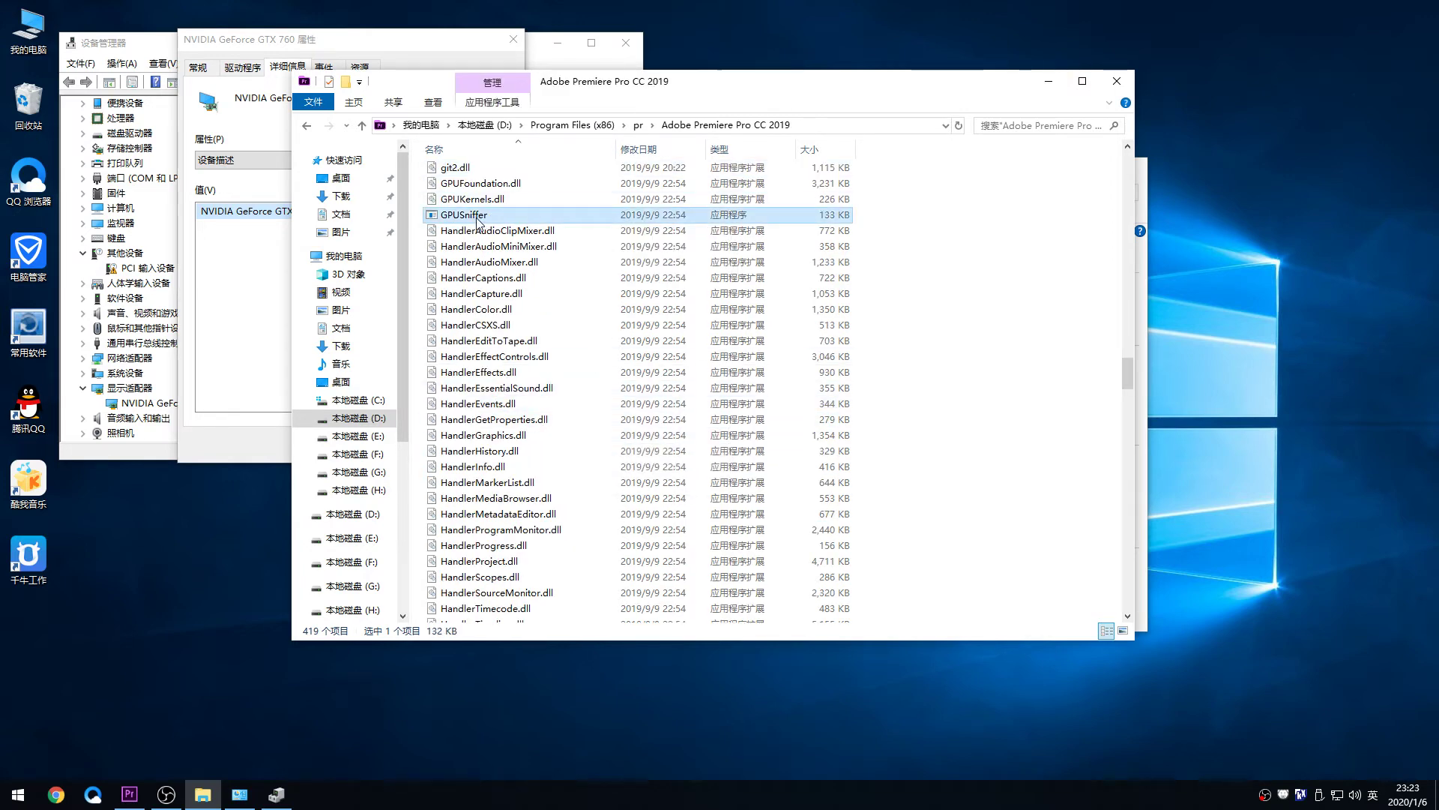
double_click(477, 216)
Step: Close the Explorer folder, the GTX 760 properties, Device Manager and the System window
click(1114, 83)
click(491, 444)
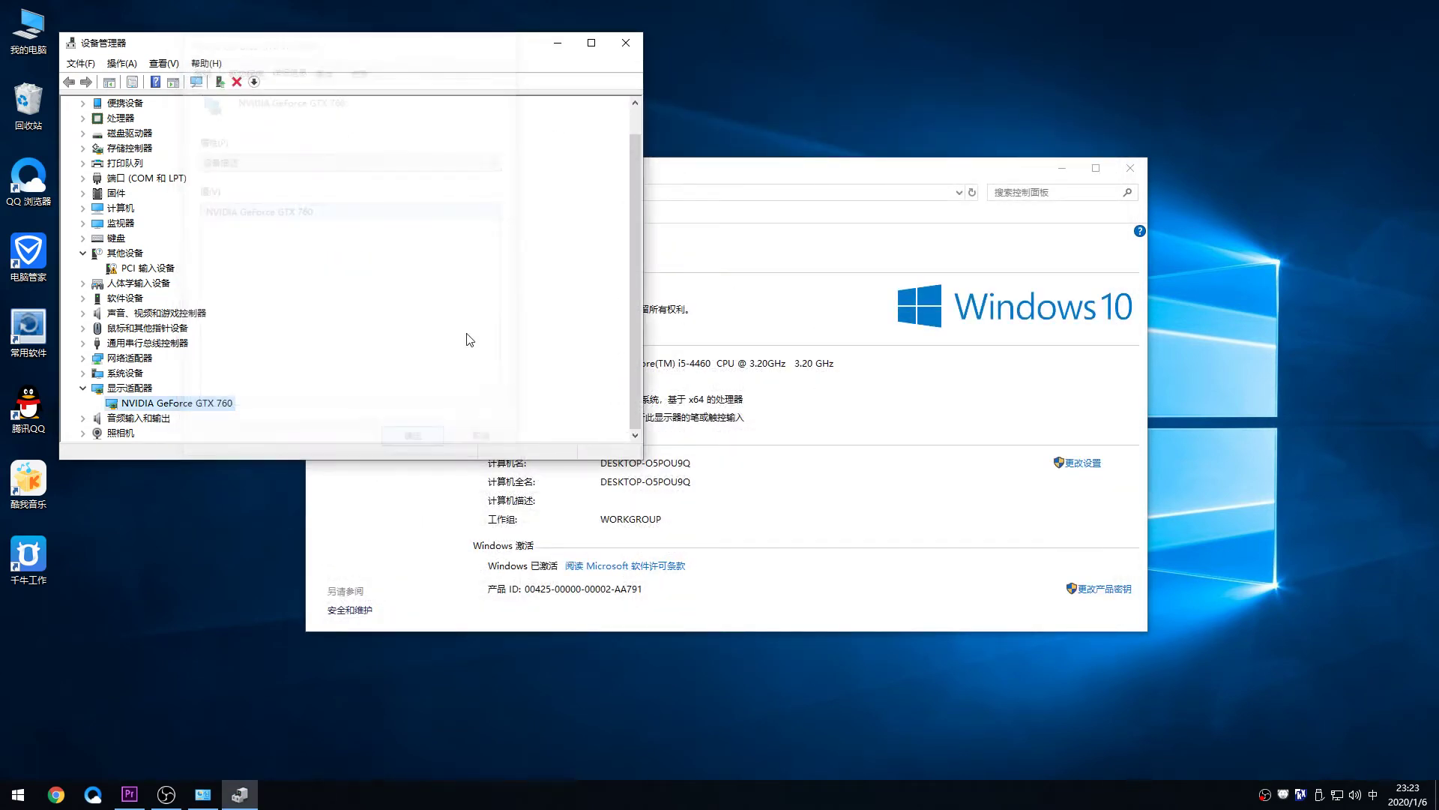
click(623, 42)
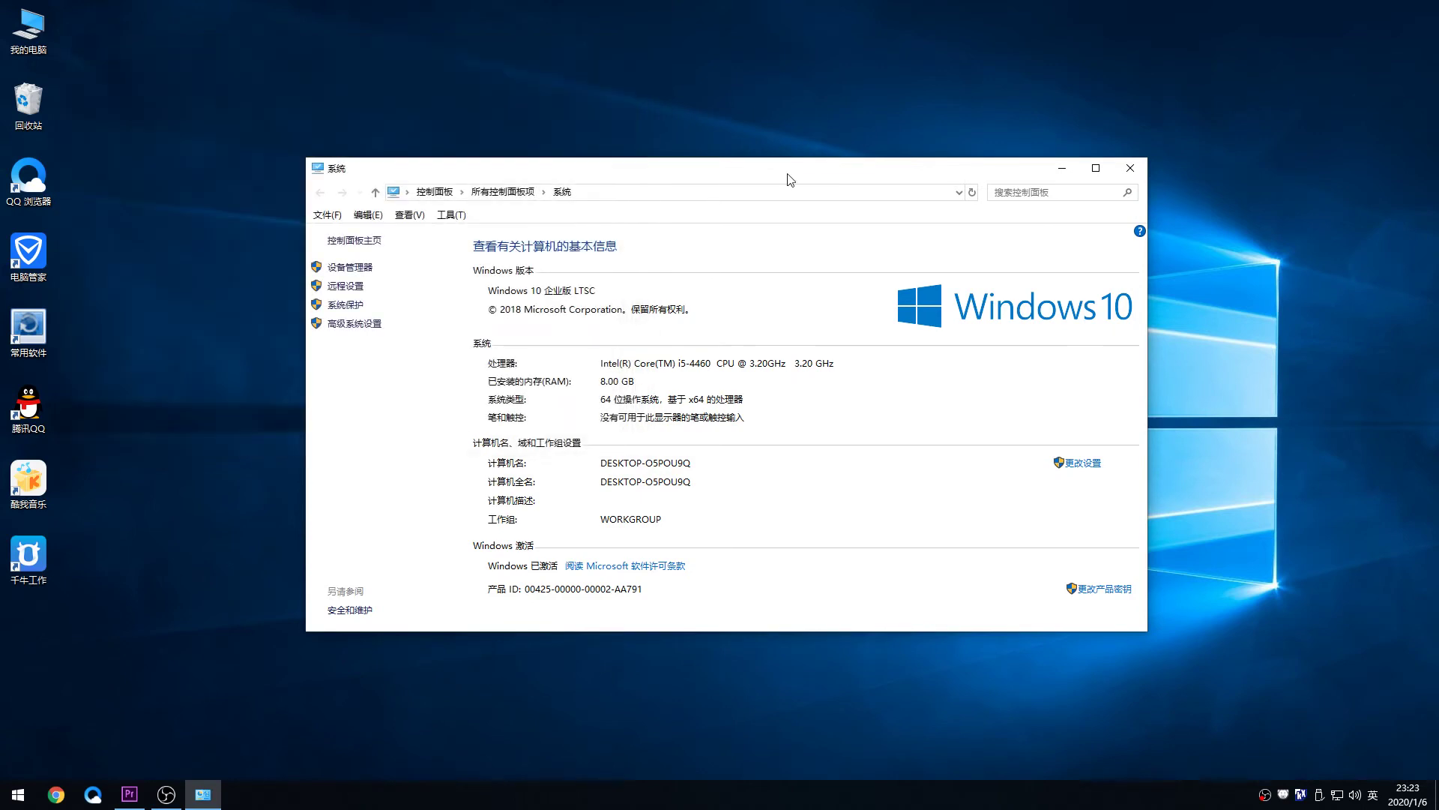
click(1131, 171)
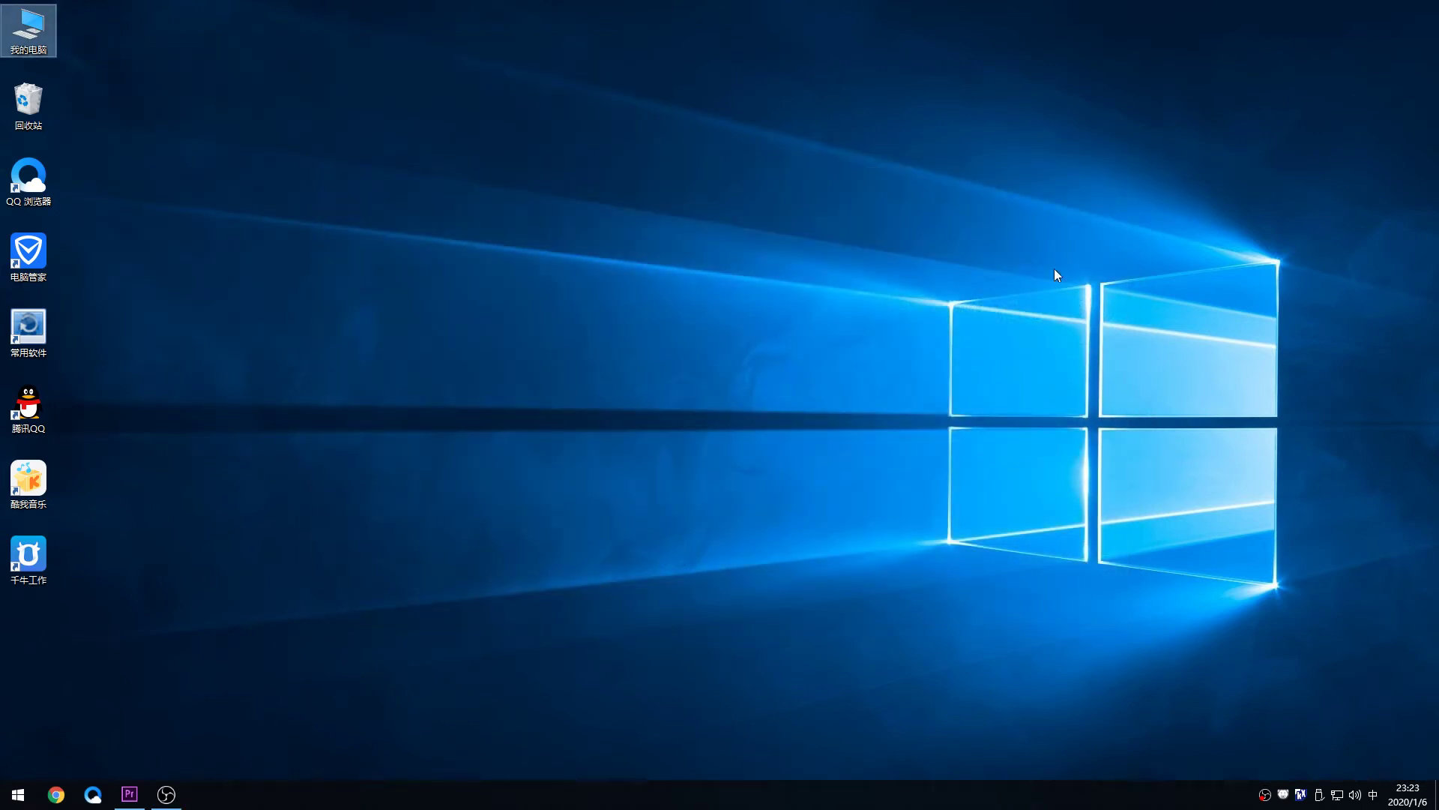
Step: Launch NVIDIA Control Panel from the Start menu's app list
click(18, 794)
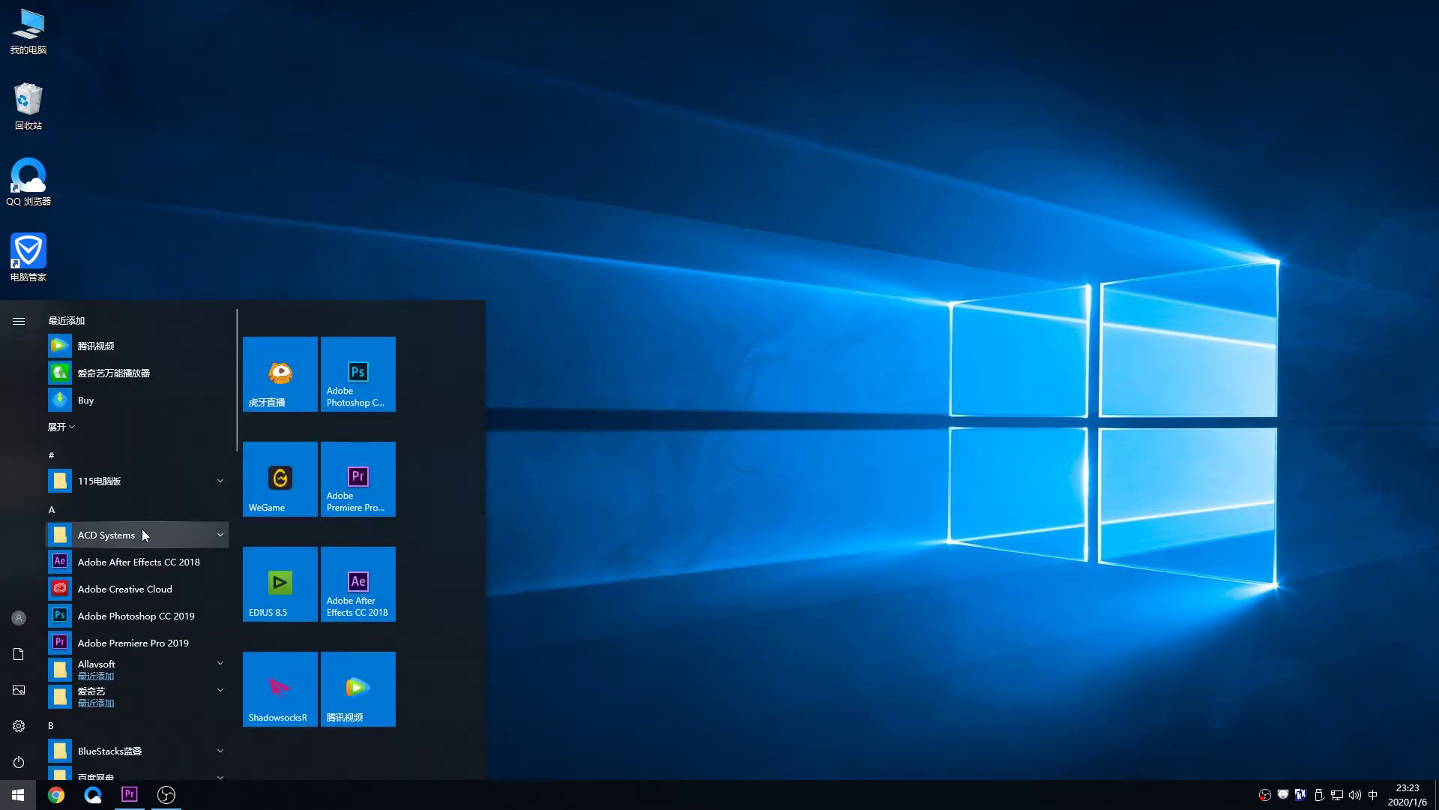
scroll(136, 524, down, 2)
scroll(172, 523, down, 2)
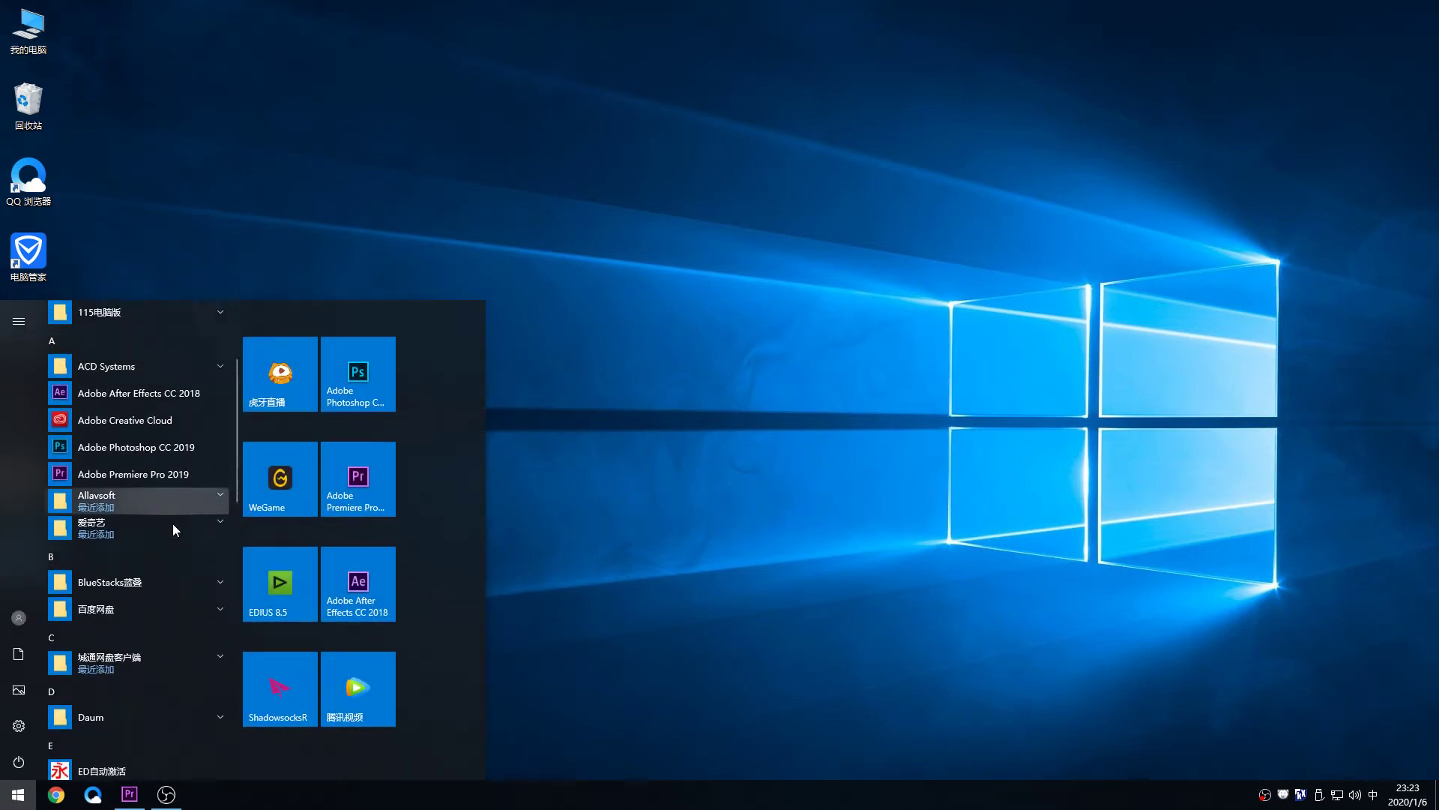
scroll(177, 525, down, 2)
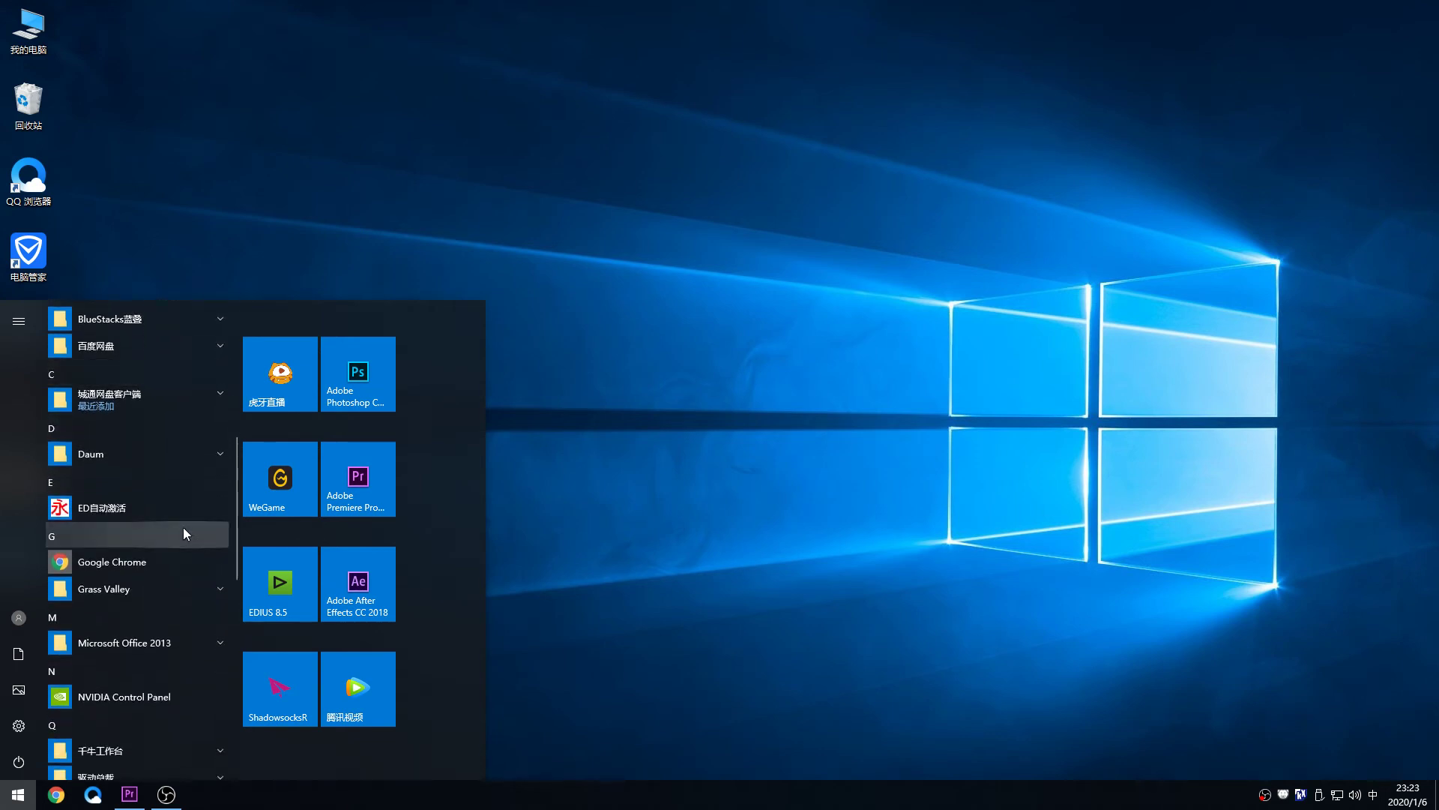
scroll(178, 519, down, 3)
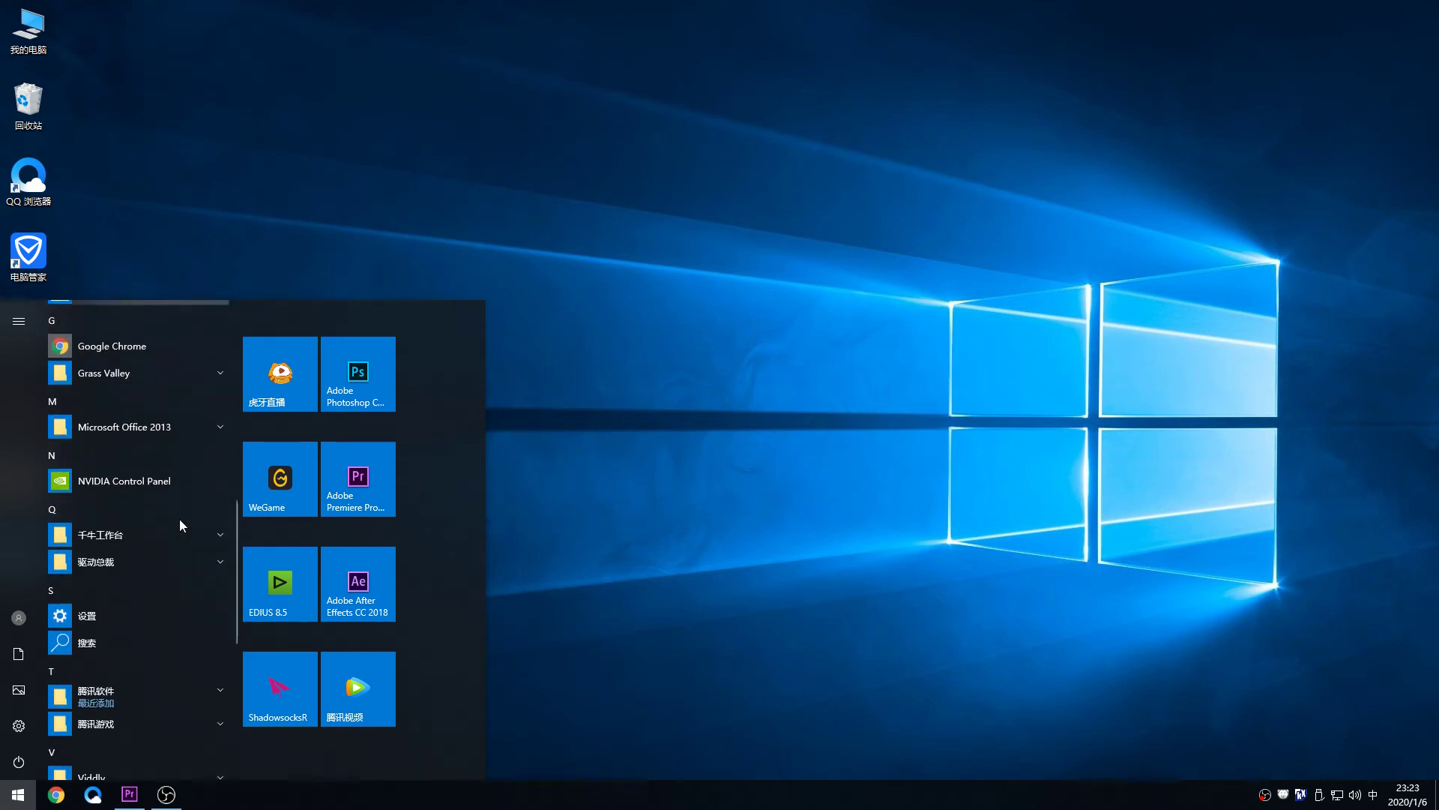
click(141, 480)
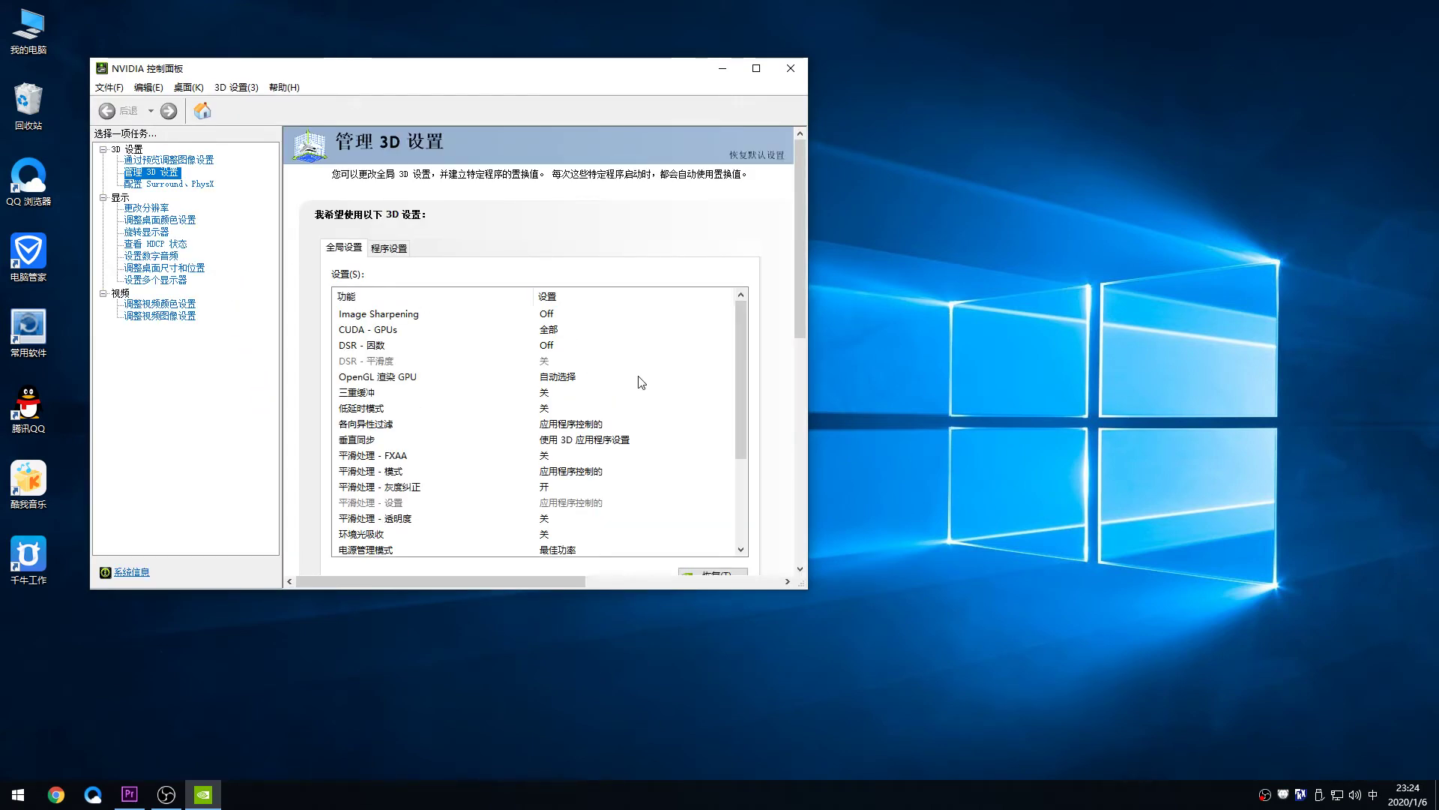
Step: In Manage 3D settings, keep GeForce GTX 760 checked for CUDA - GPUs and confirm
click(519, 332)
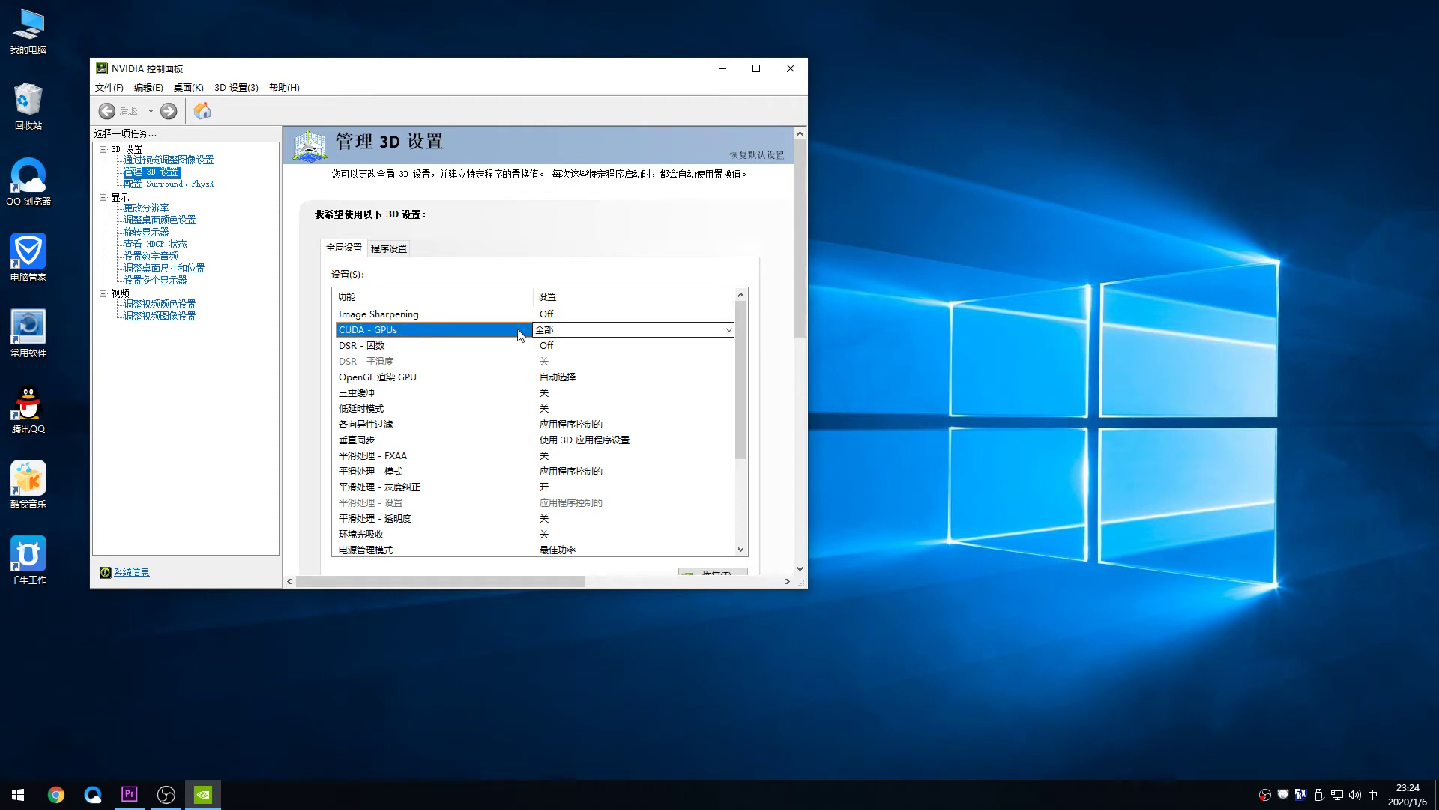
click(562, 329)
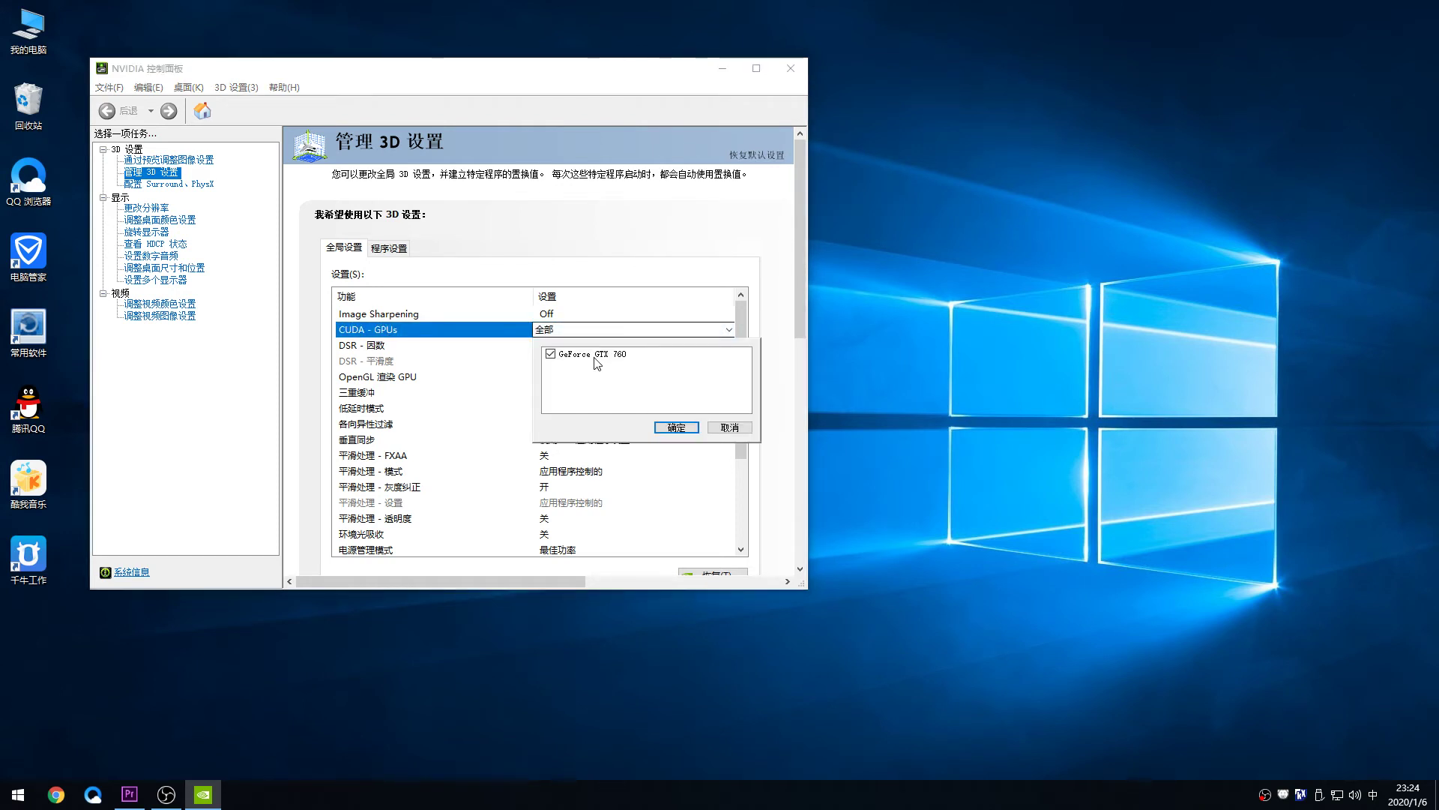
click(709, 427)
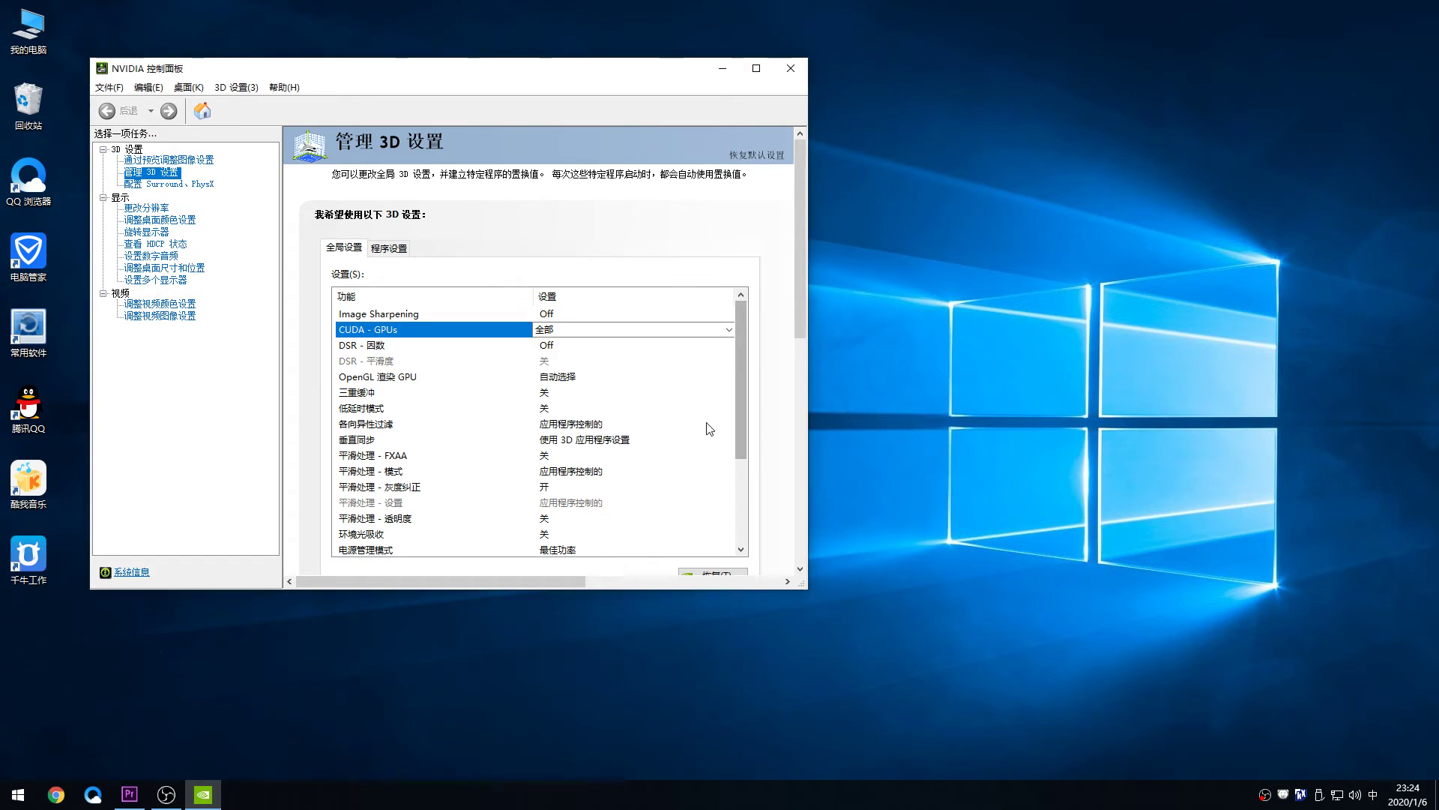
Step: Close the NVIDIA Control Panel window, then choose Refresh from the desktop's right-click menu
click(791, 70)
right_click(367, 210)
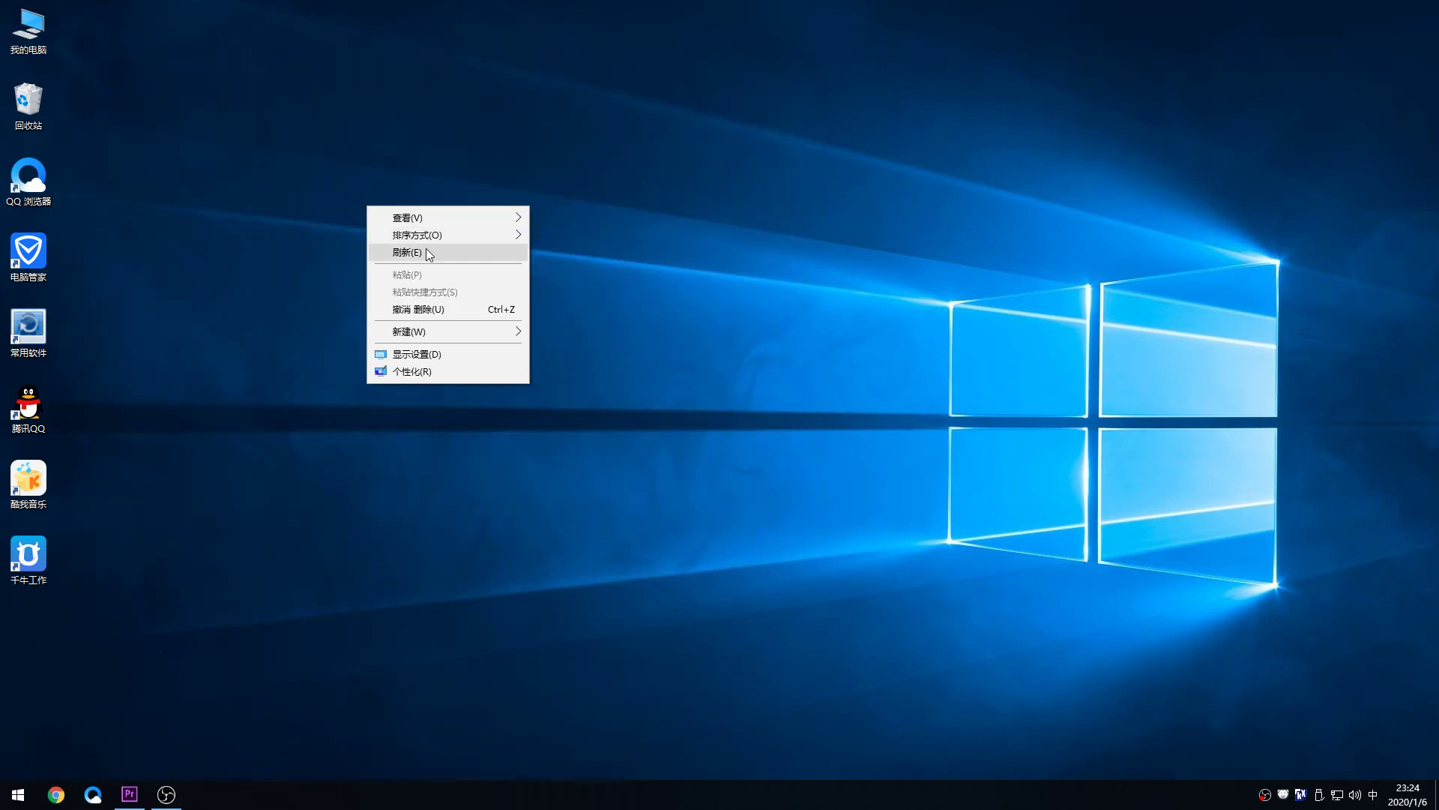
click(447, 252)
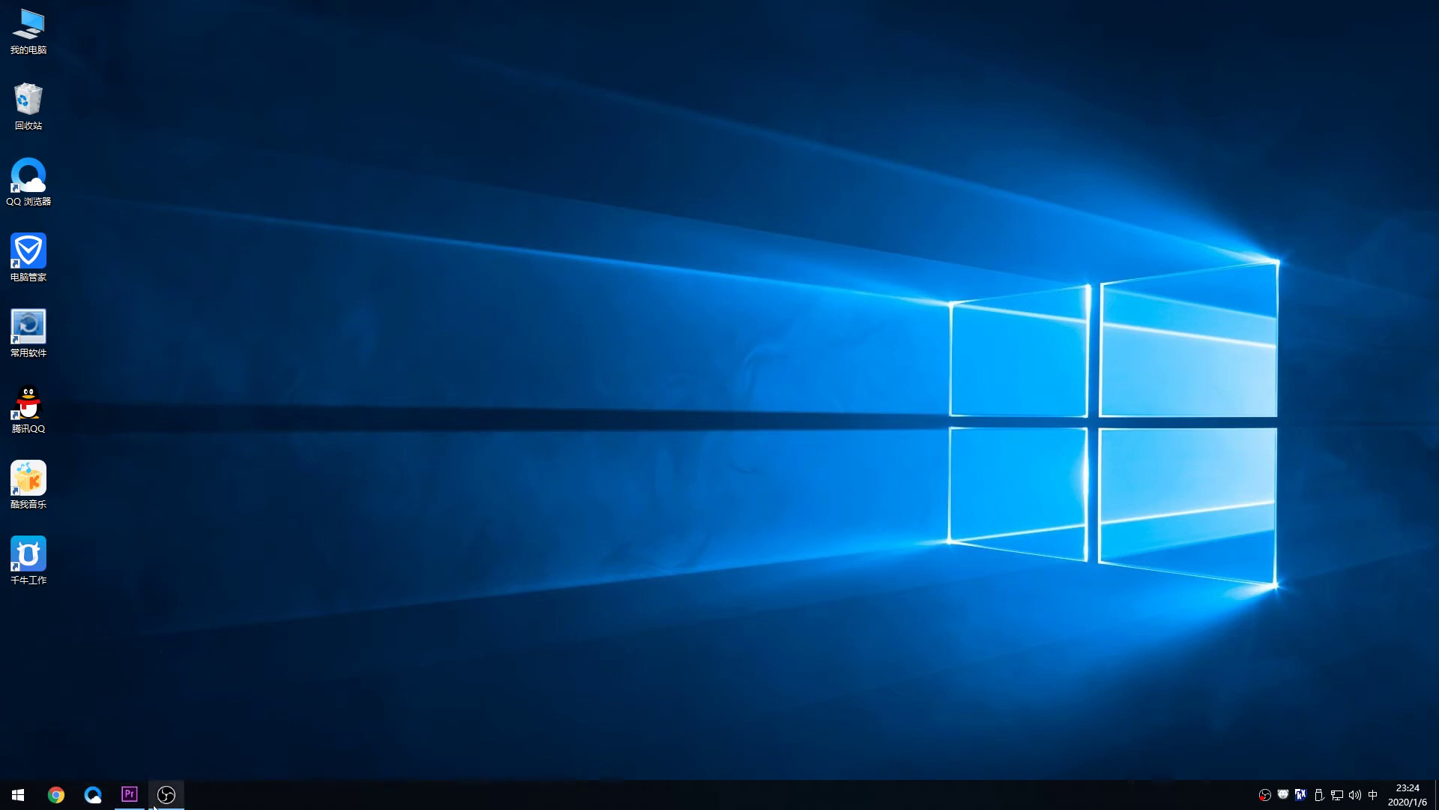
mouse_move(160, 801)
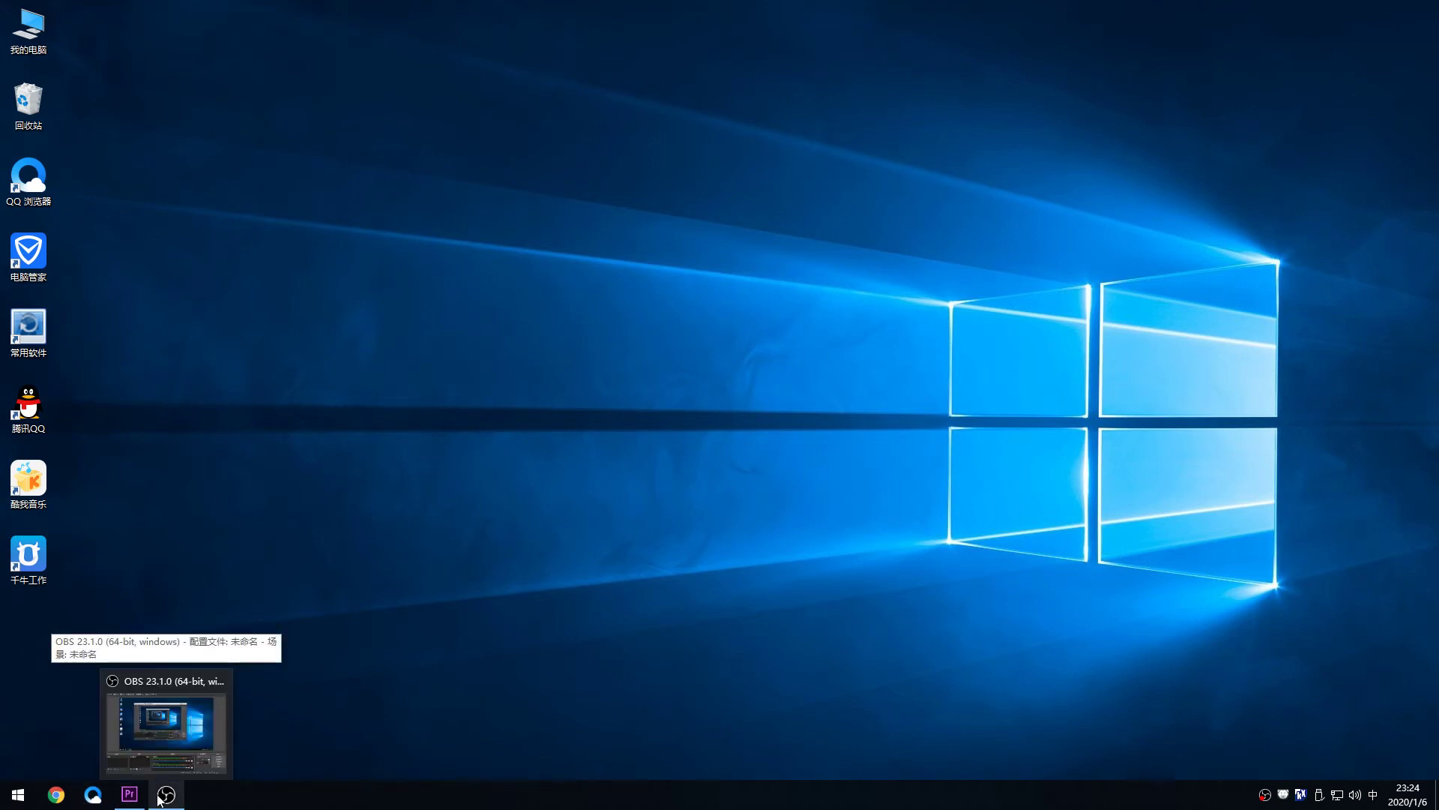
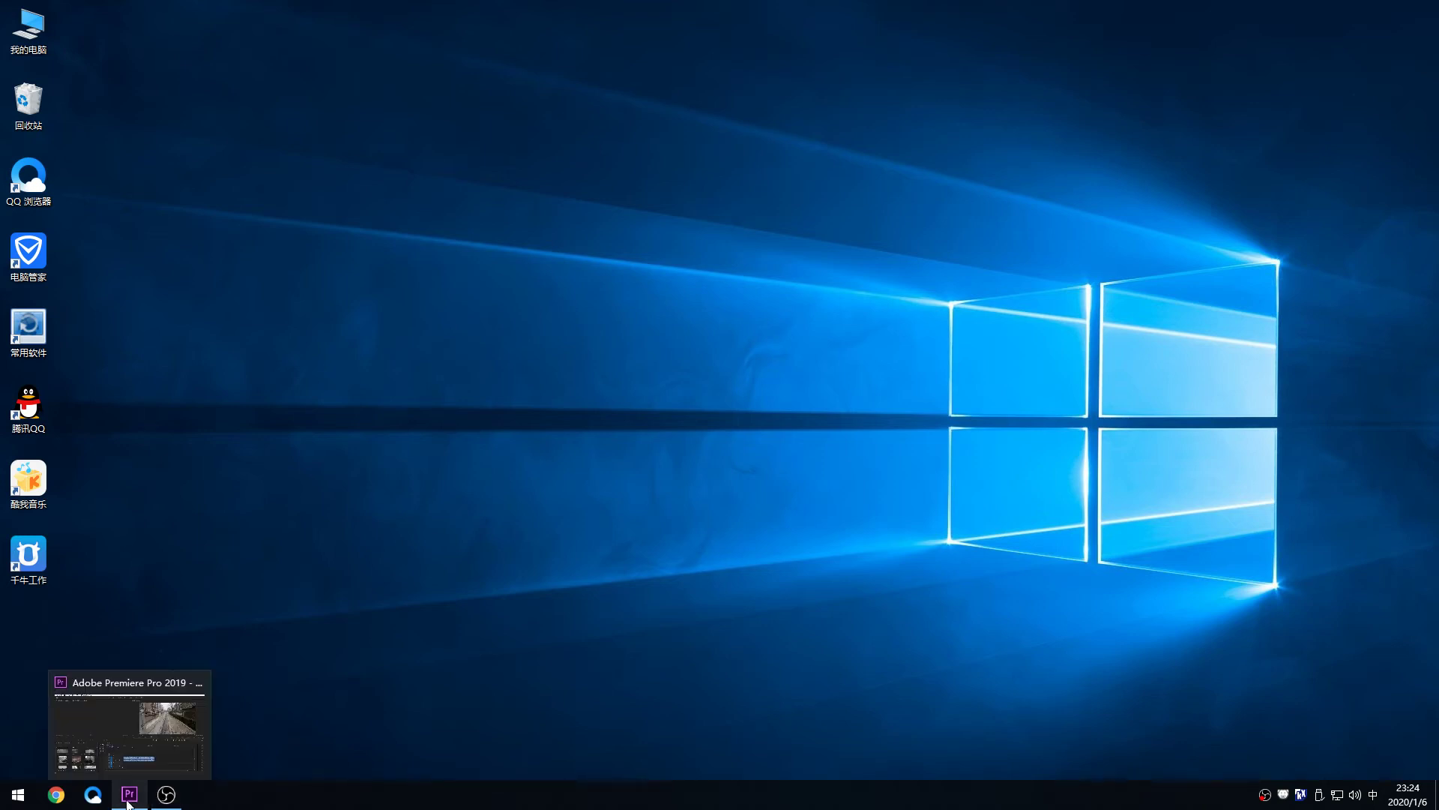
Step: Bring the untitled Premiere Pro project forward and show the Edit > Preferences submenu
click(130, 795)
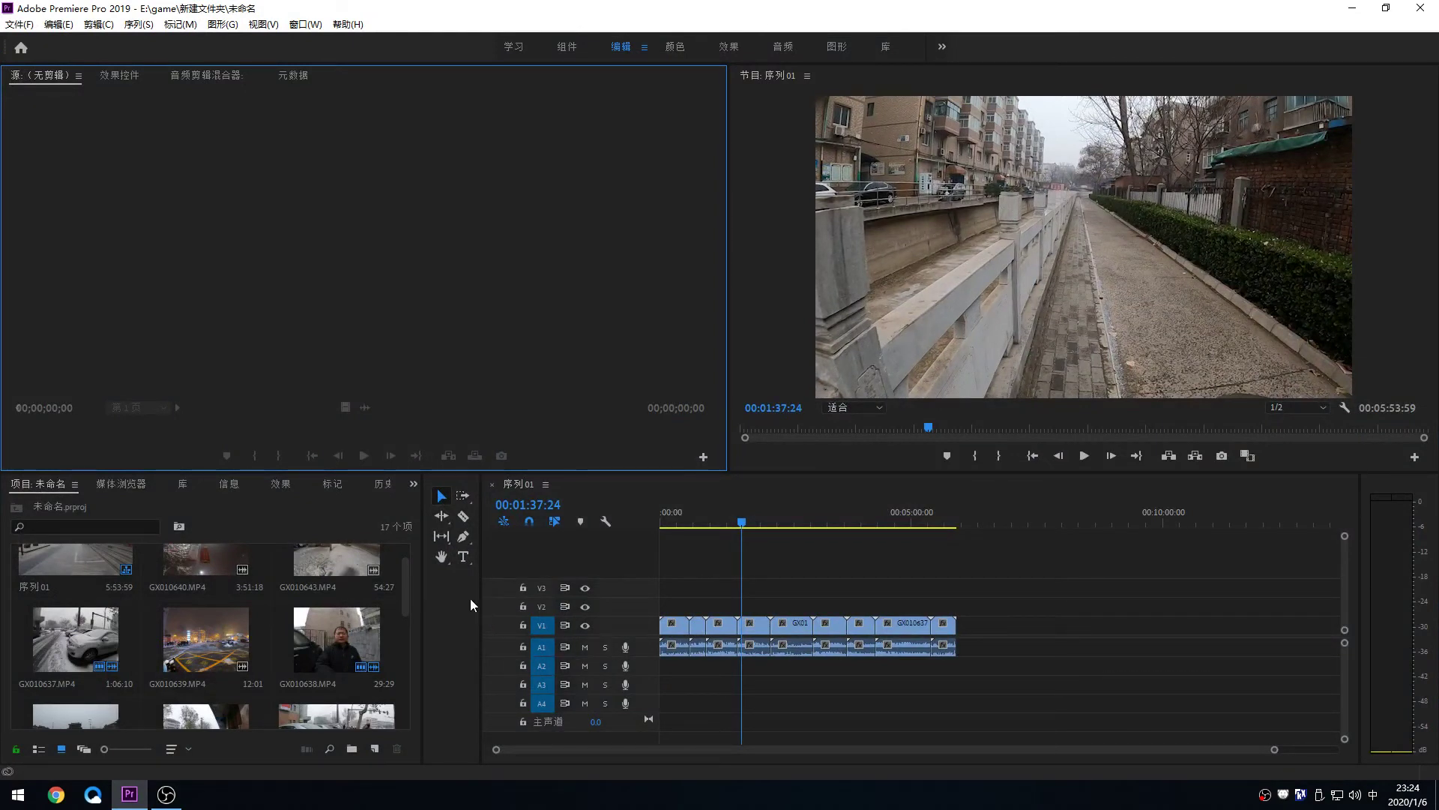
click(22, 25)
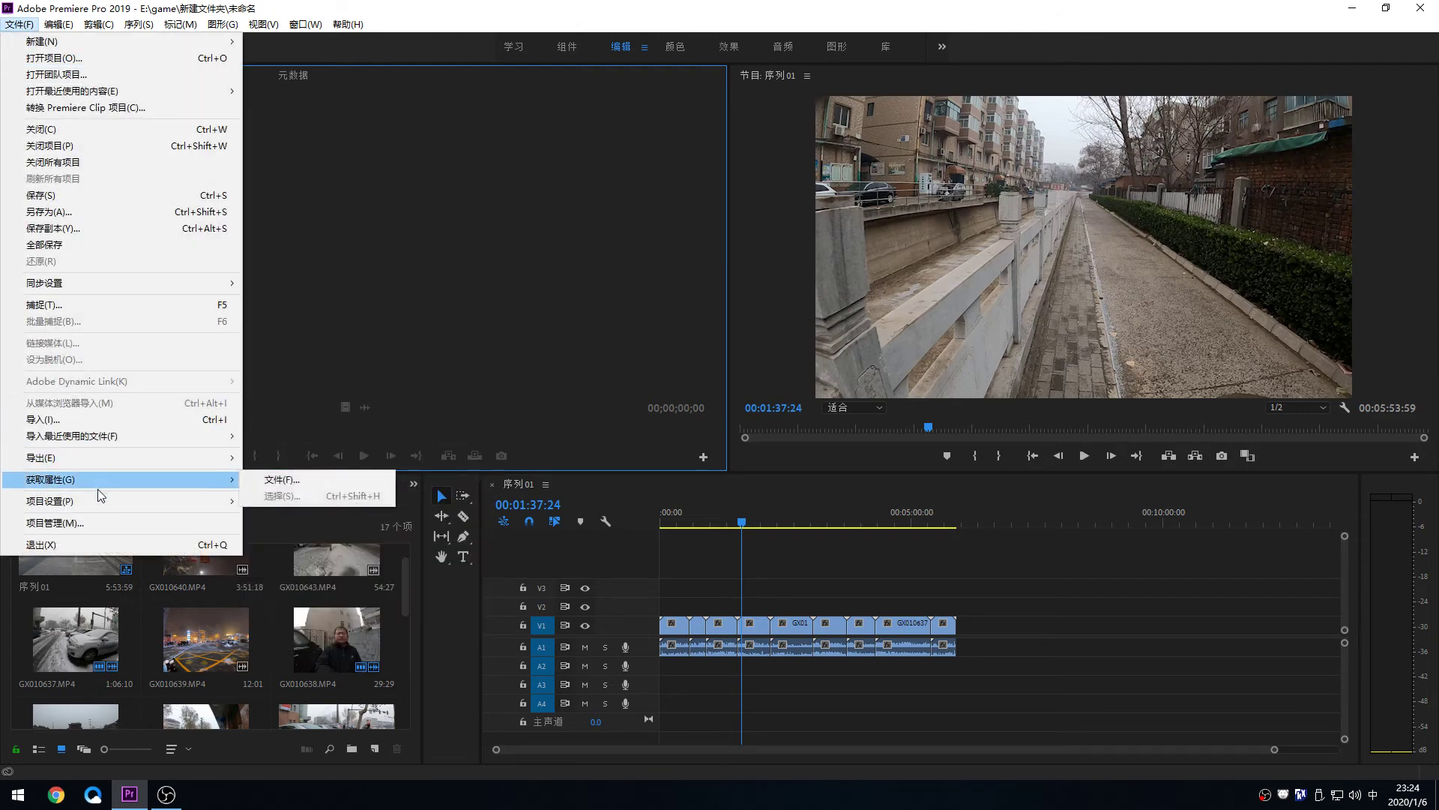
mouse_move(106, 504)
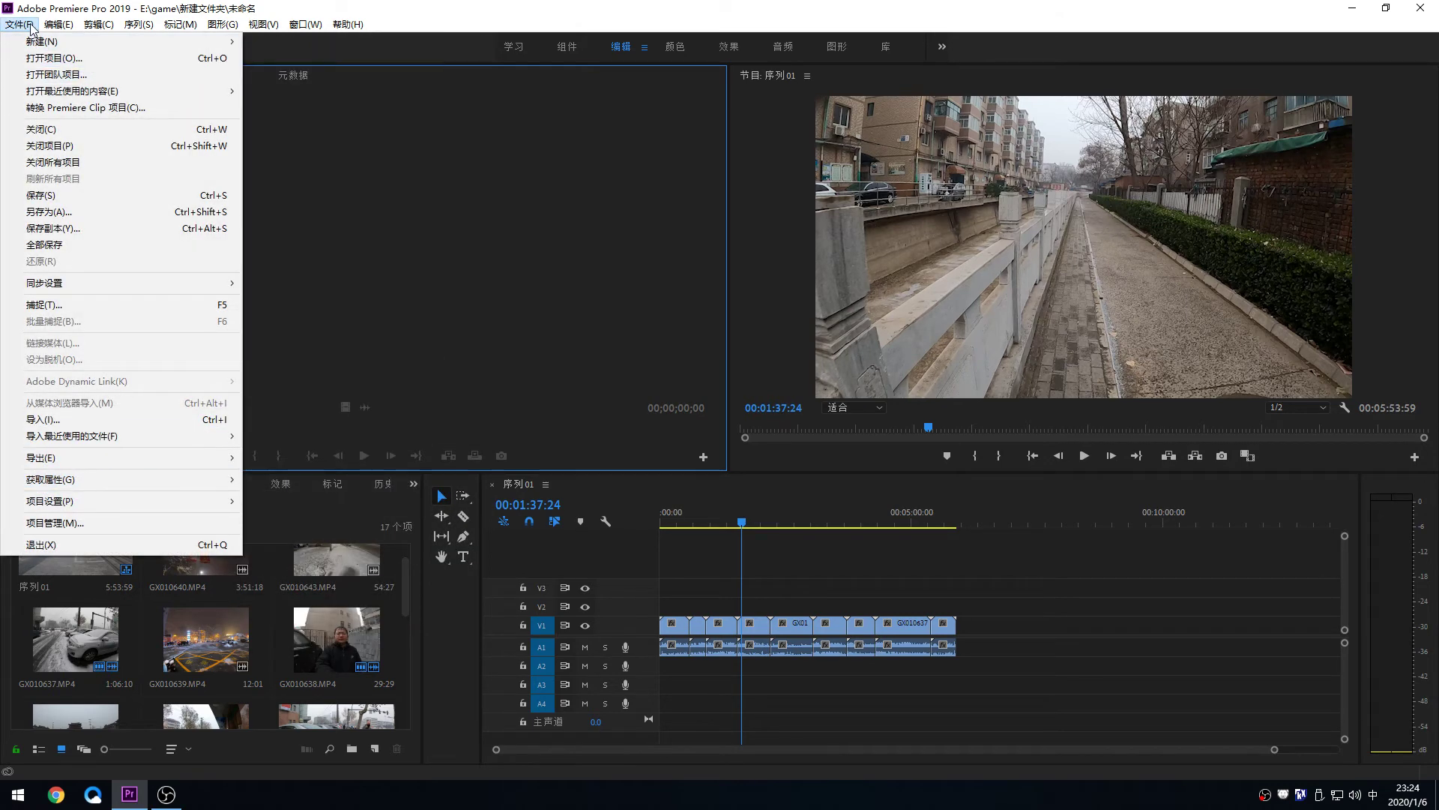
mouse_move(51, 27)
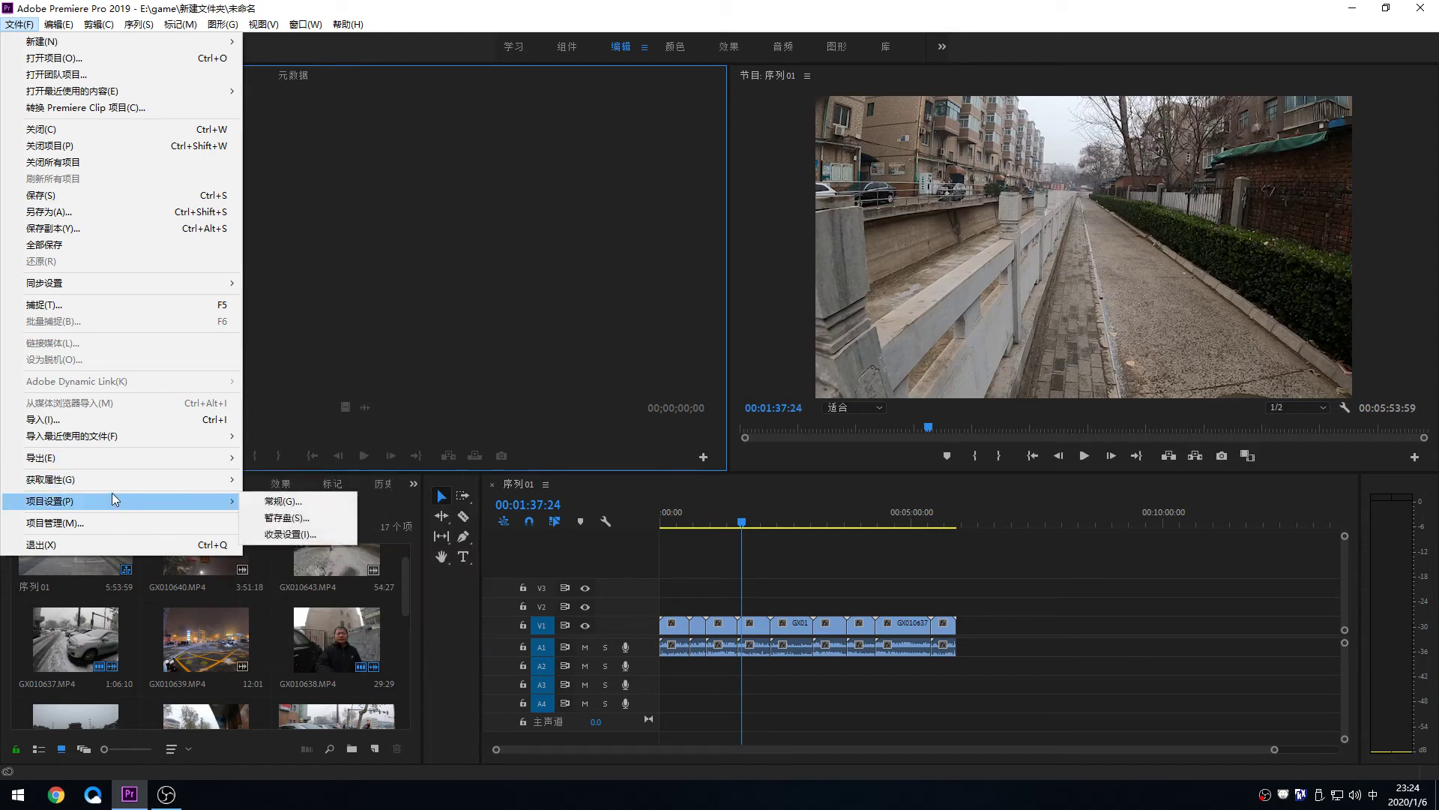
Step: In Memory preferences, change Optimize rendering for (ending at Performance), then close Preferences
mouse_move(170, 479)
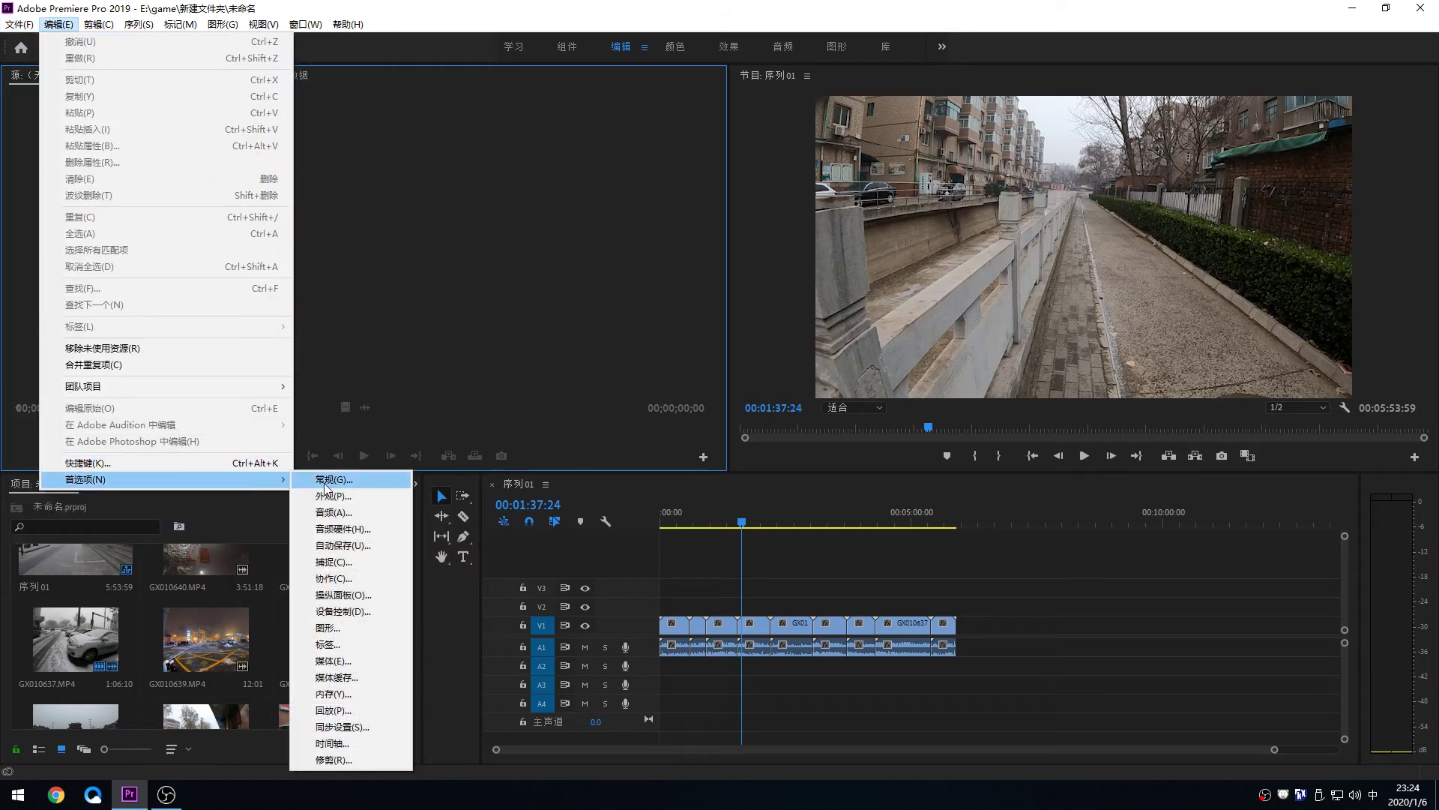
click(330, 710)
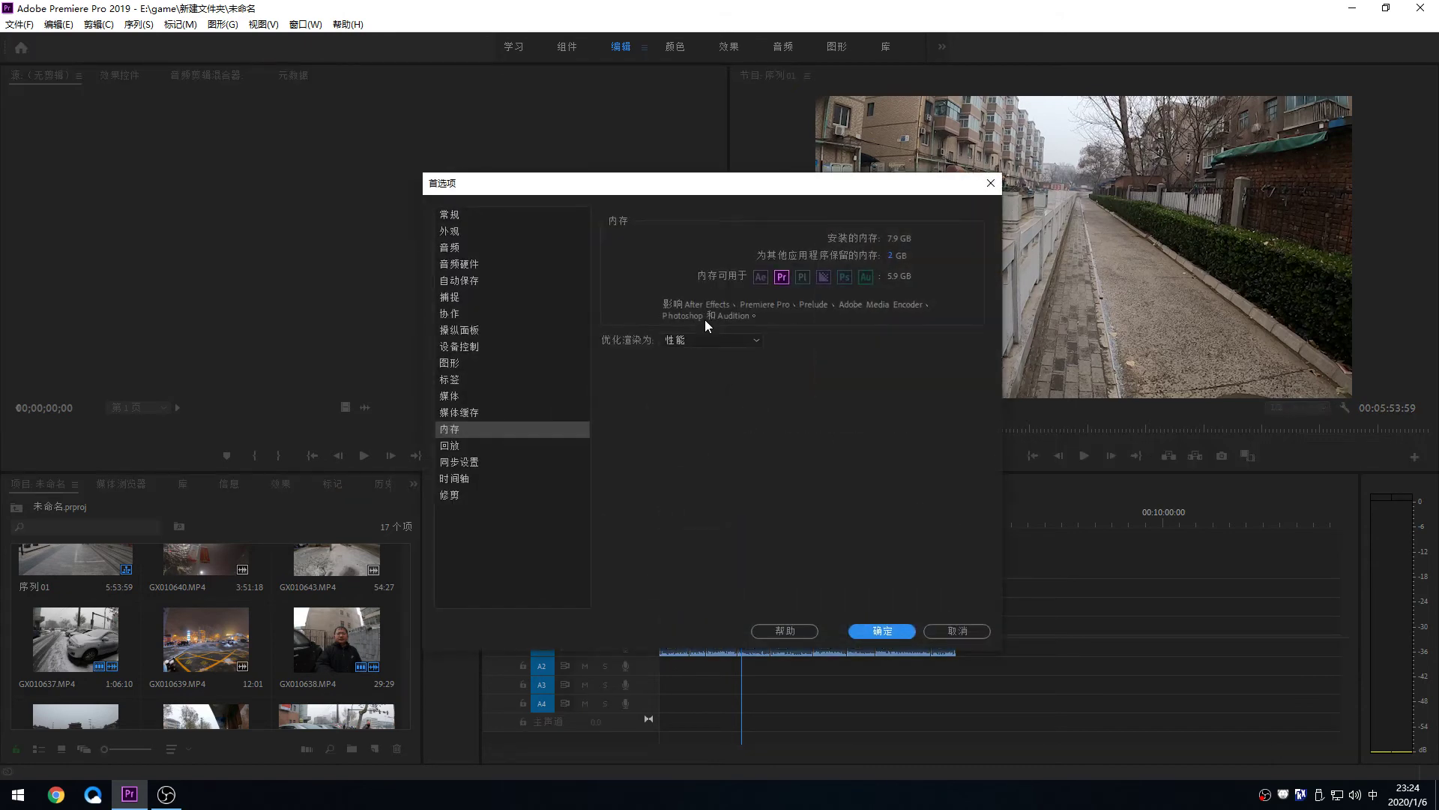
click(724, 345)
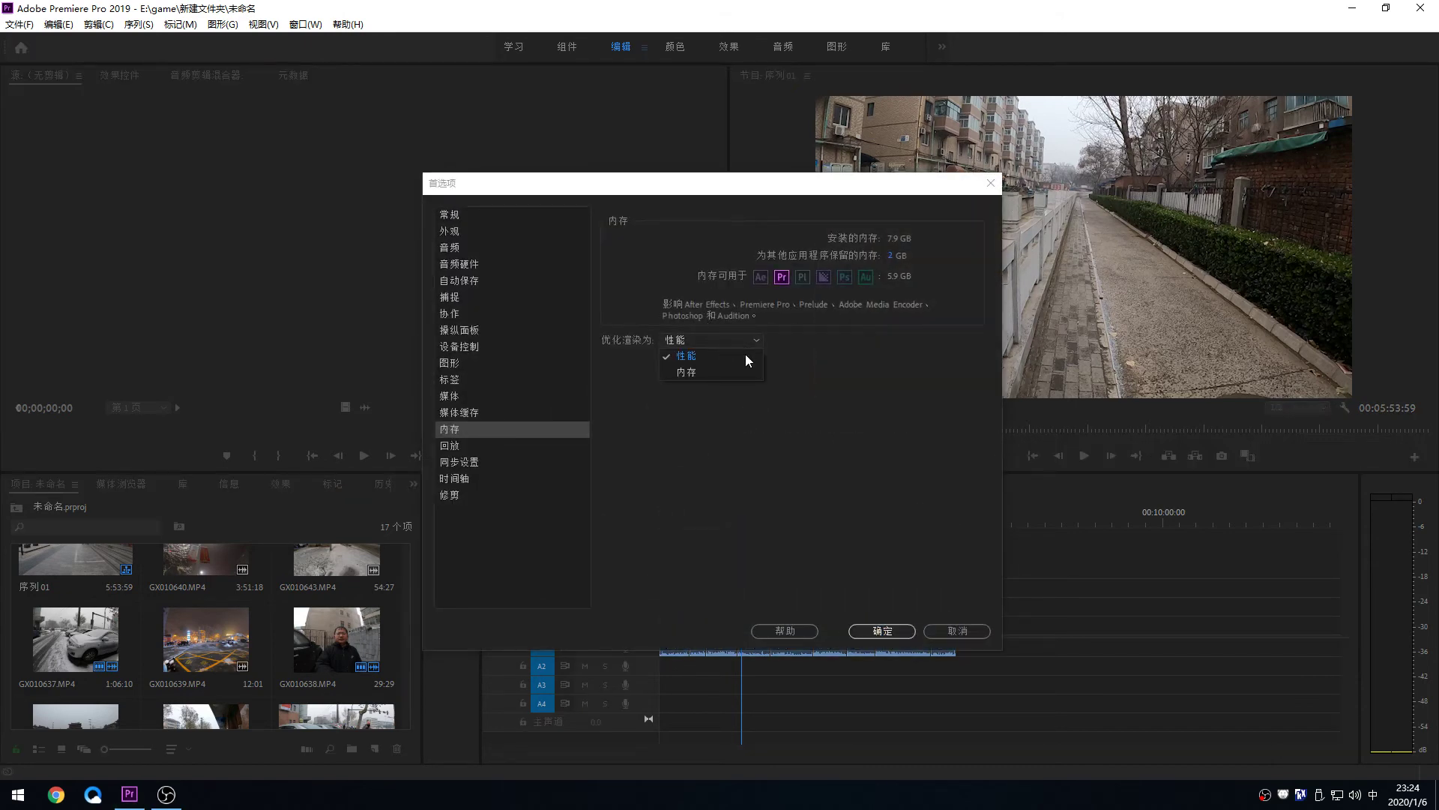
click(701, 377)
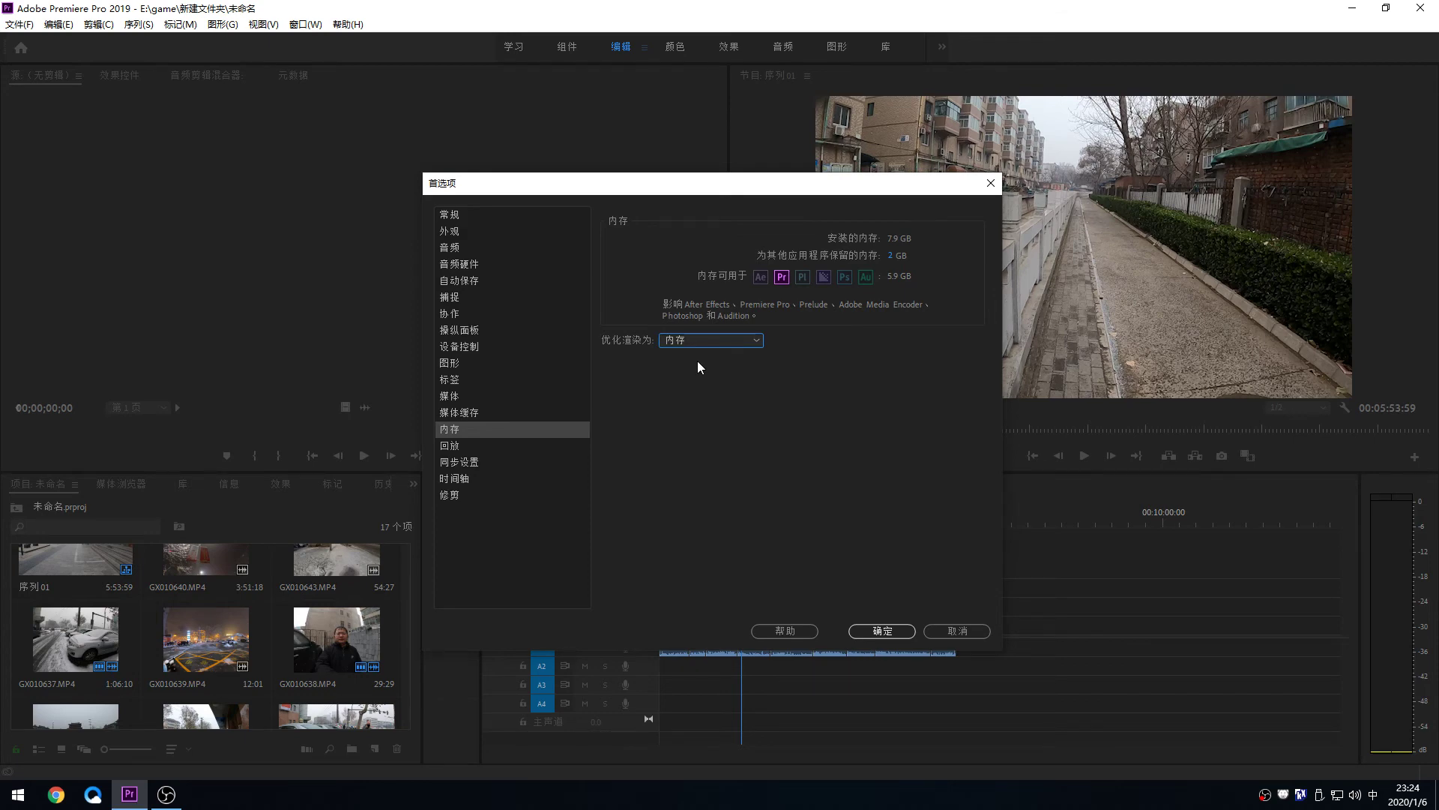
click(701, 342)
click(708, 356)
click(991, 187)
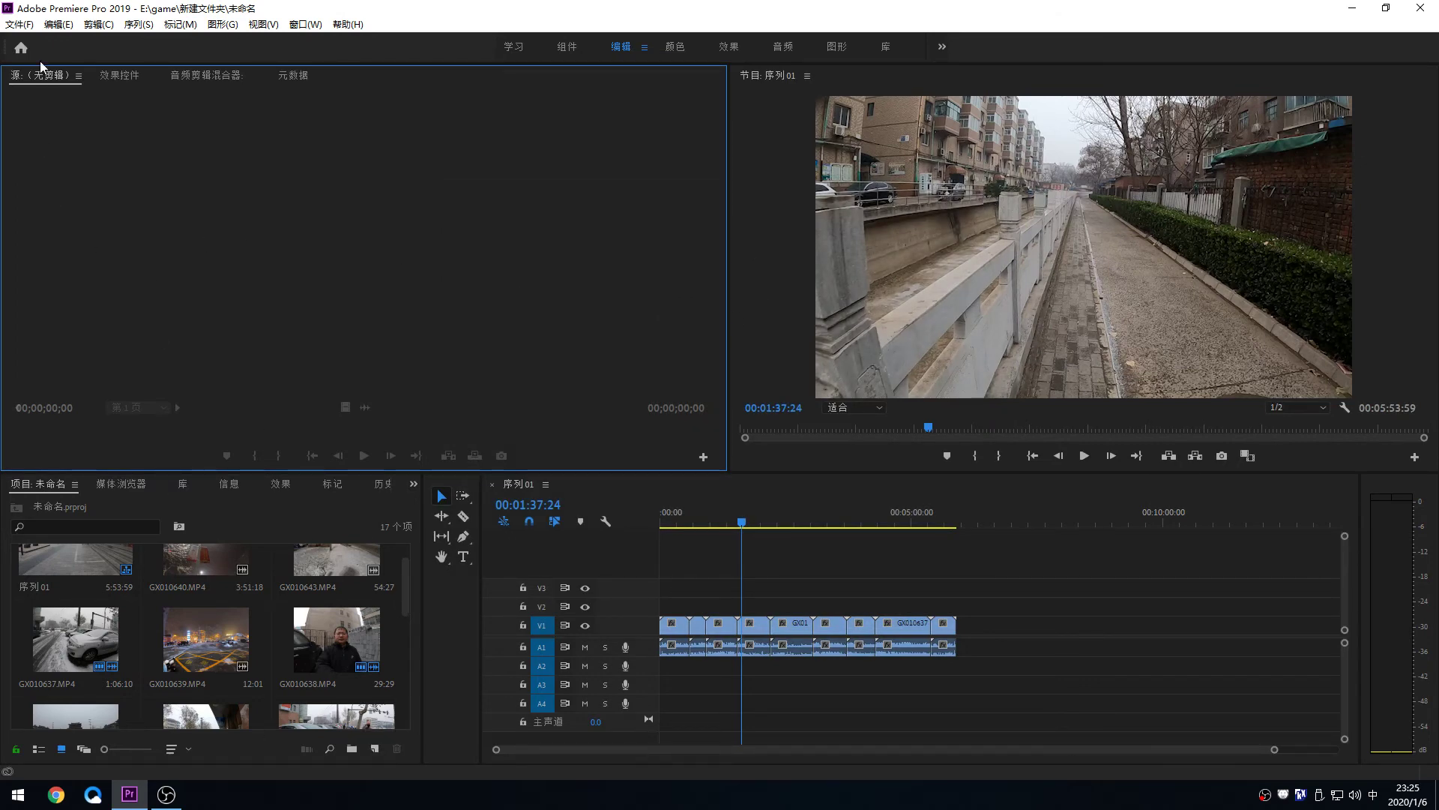
Step: Open the General tab of File > Project Settings
click(58, 26)
mouse_move(126, 480)
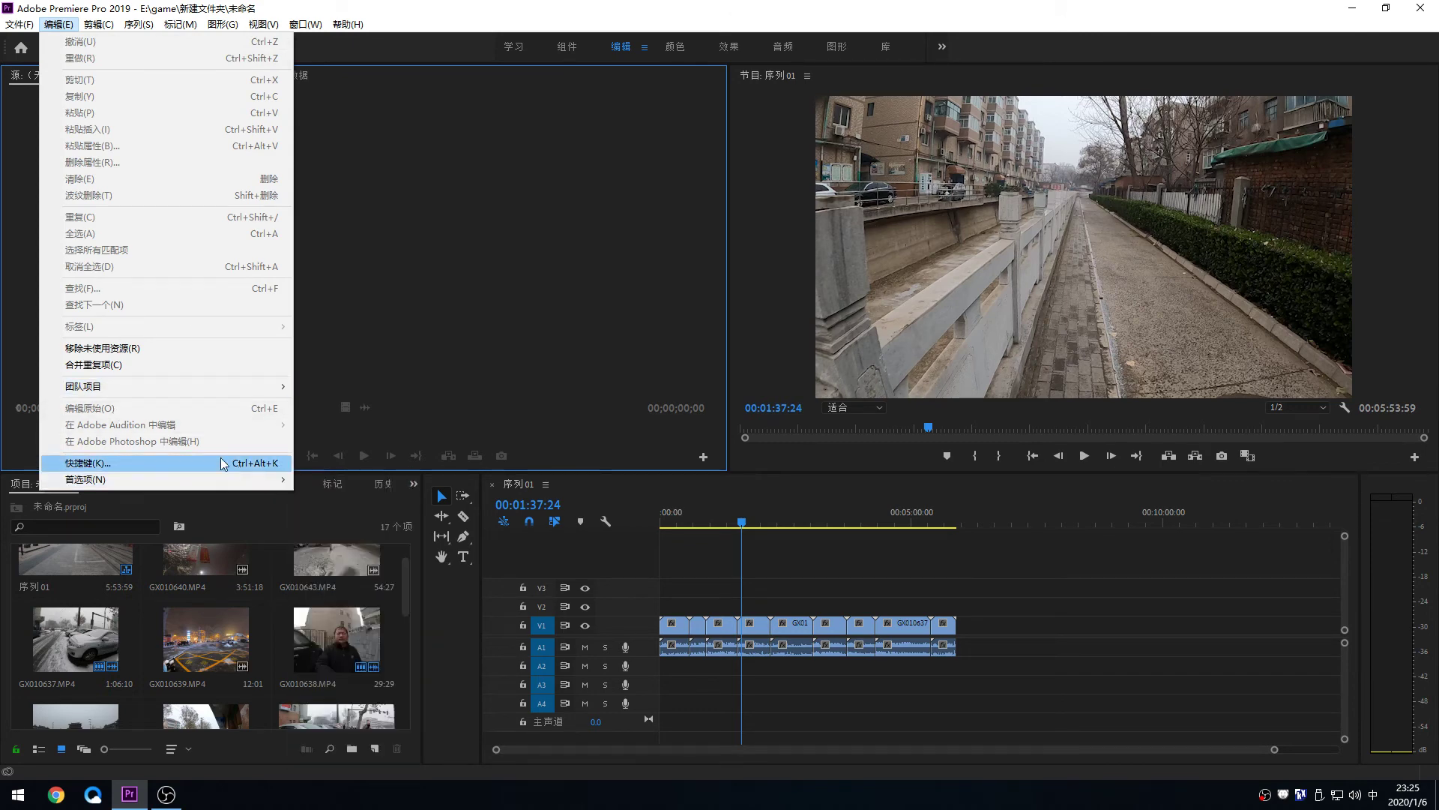
mouse_move(19, 24)
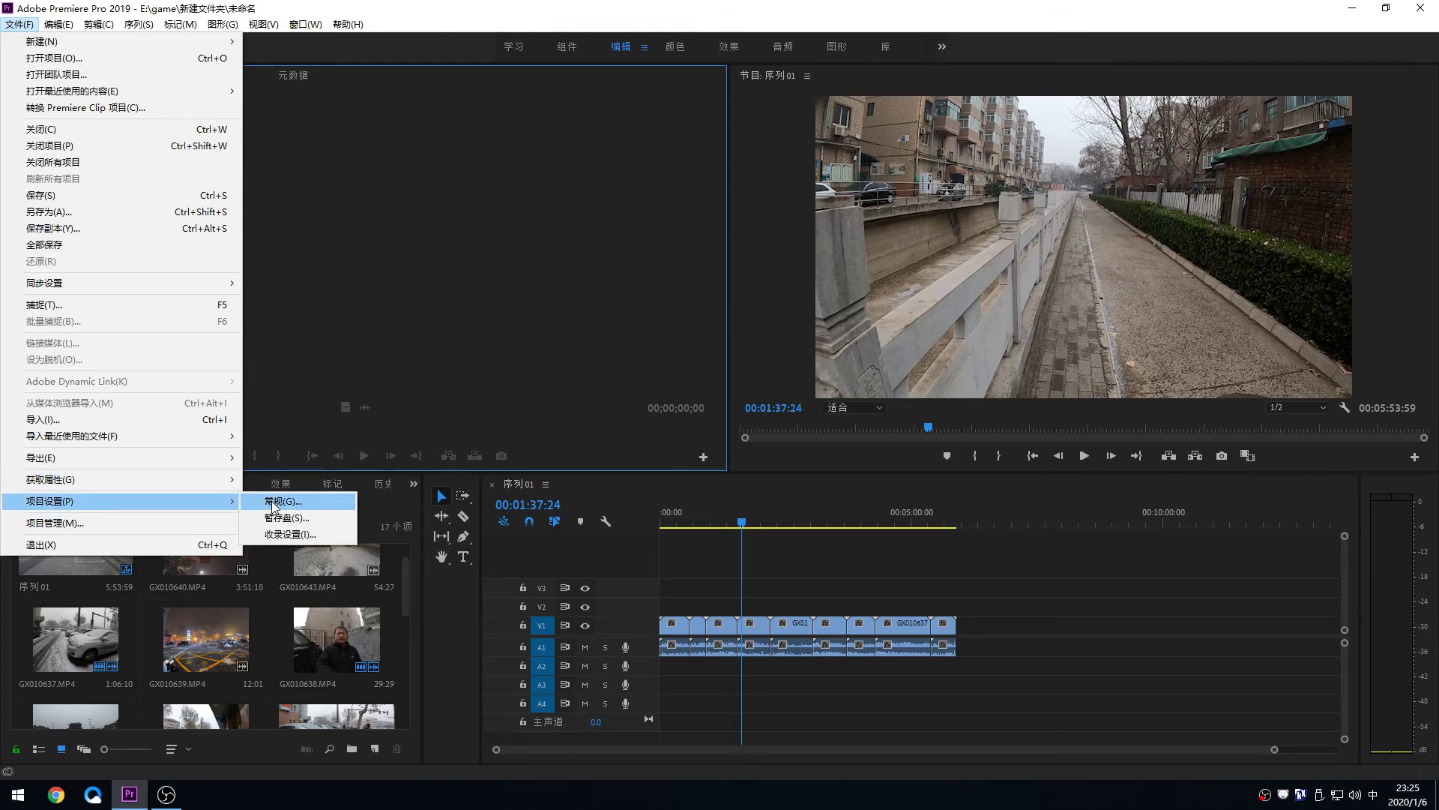
click(282, 503)
Step: Set the project renderer to Mercury Playback Engine GPU Acceleration (CUDA) and confirm
click(683, 276)
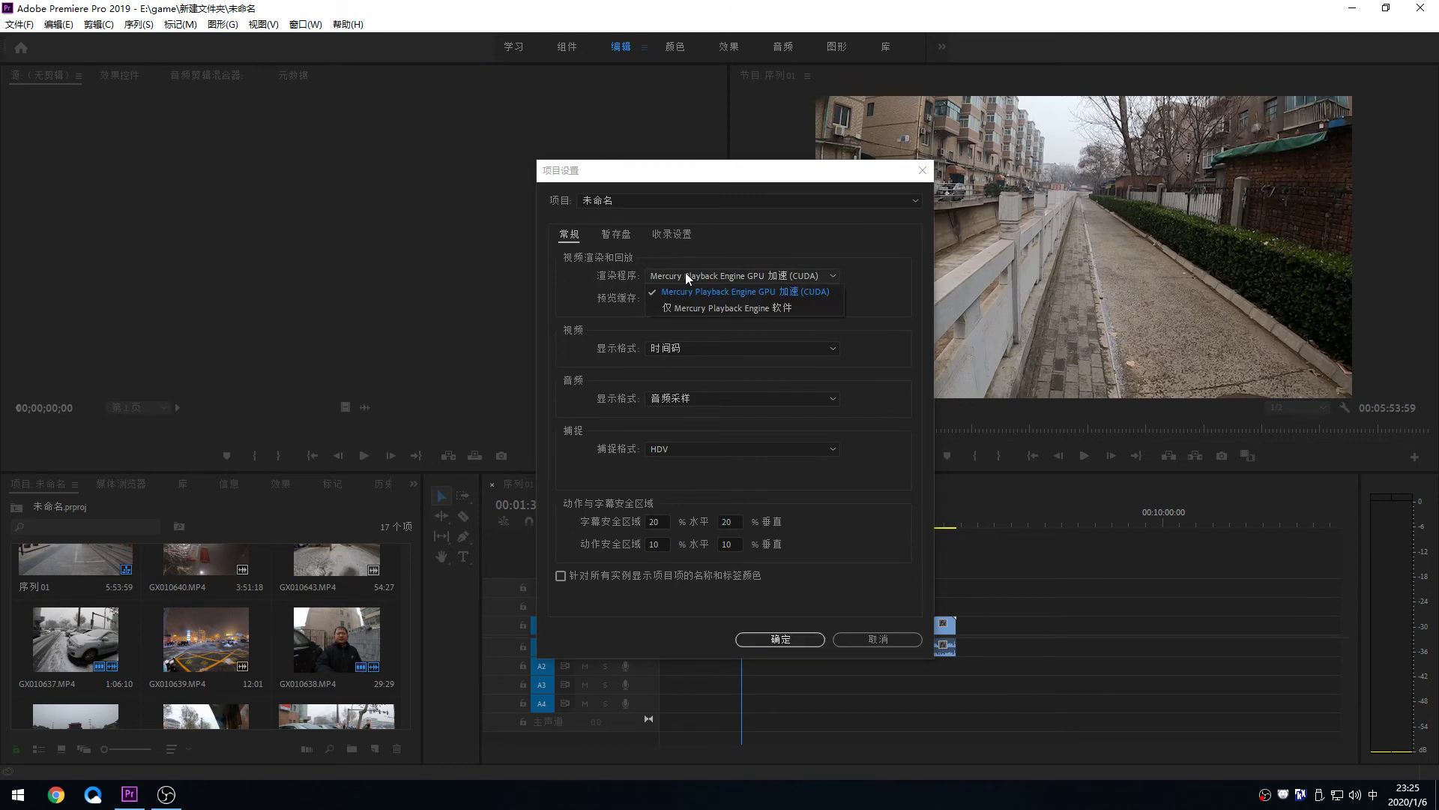
click(852, 255)
click(742, 275)
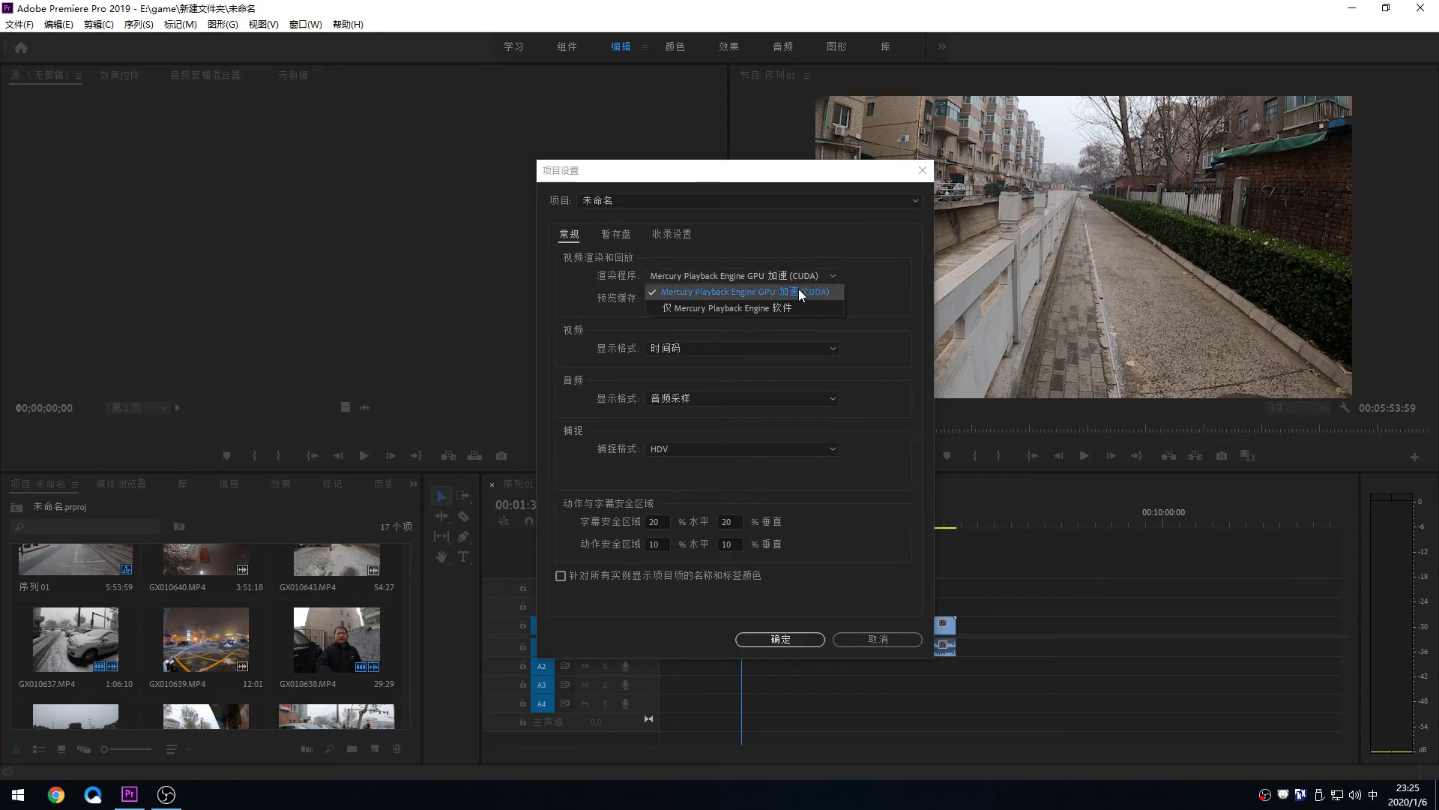
click(743, 310)
click(762, 276)
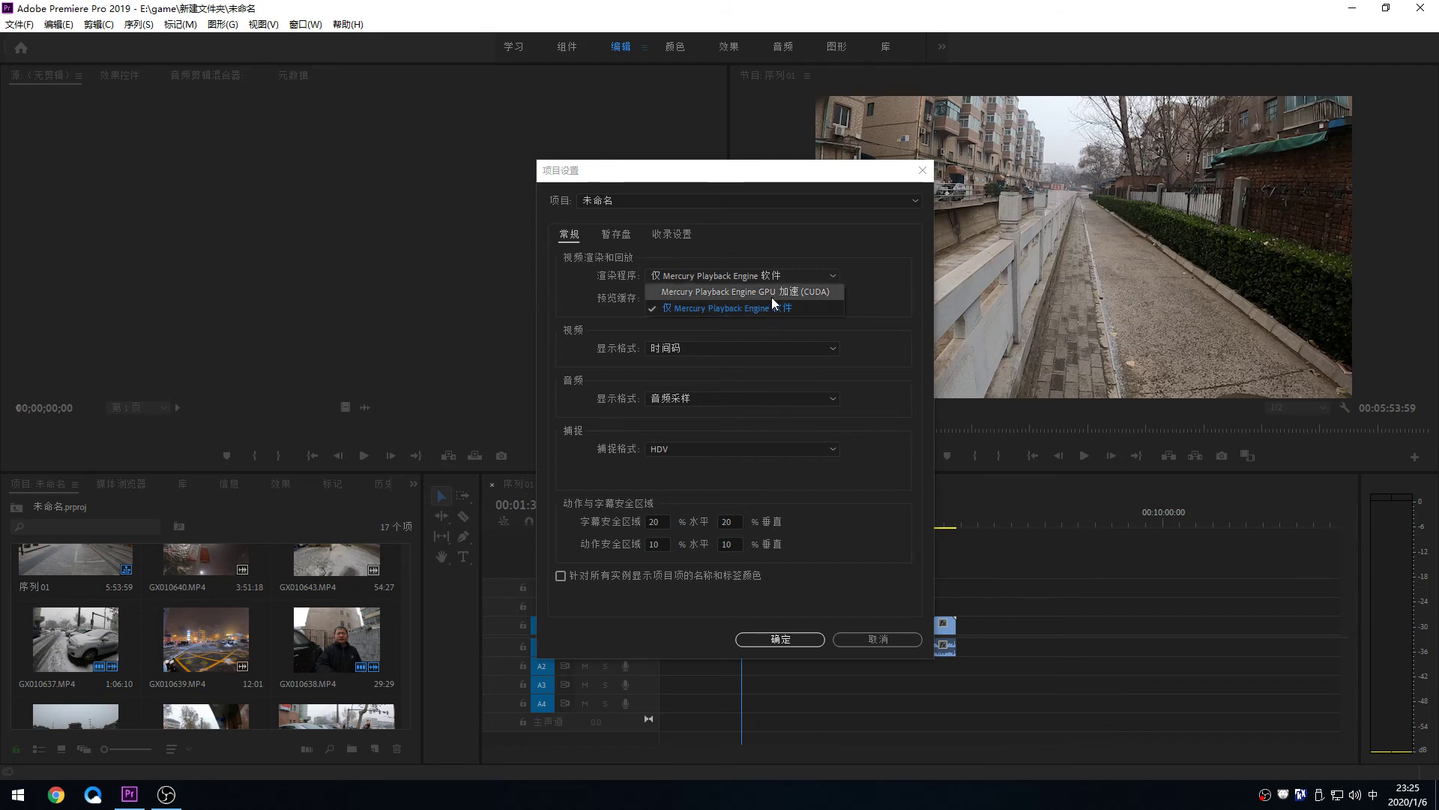
click(772, 295)
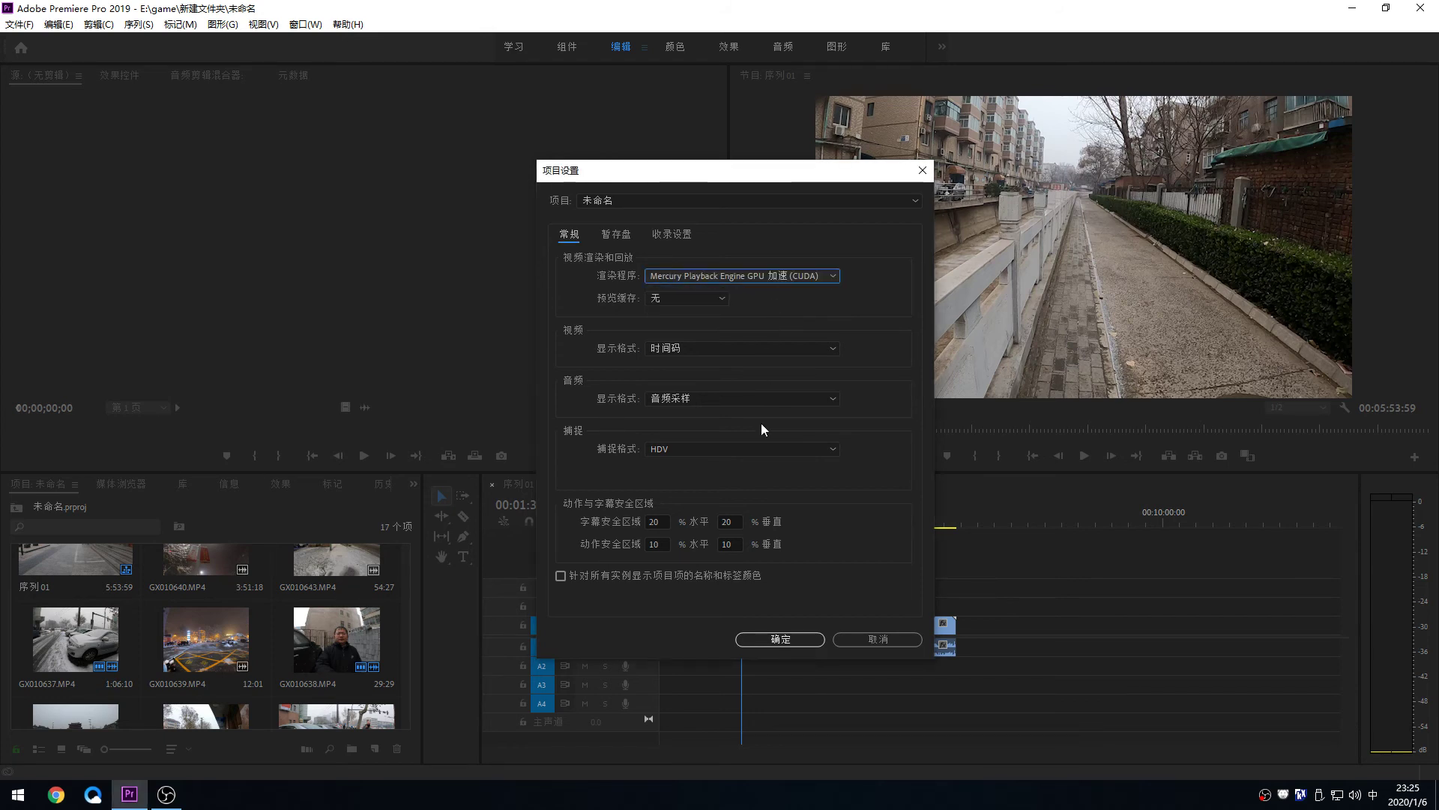
click(779, 640)
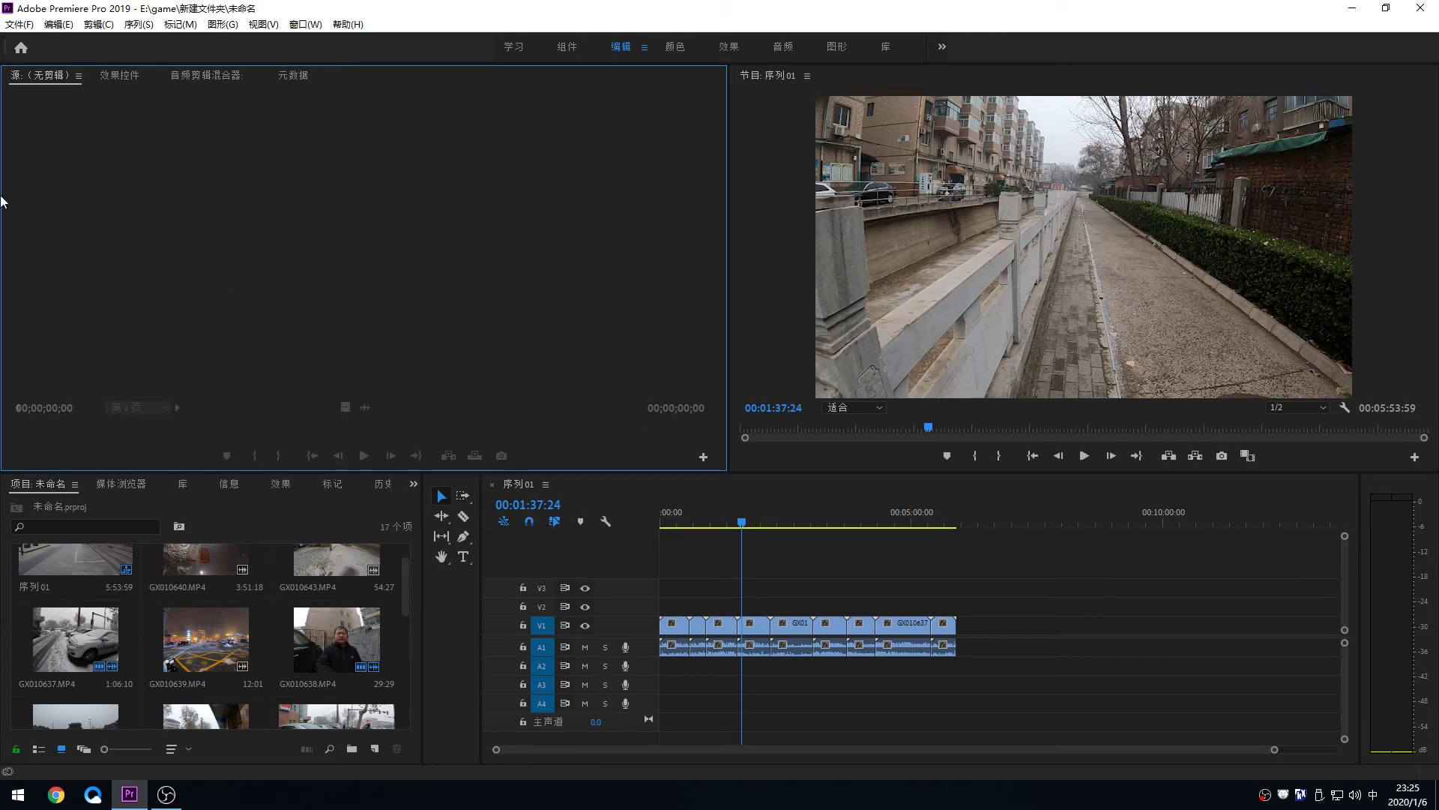
Step: Show the File > Export submenu for the 序列01 sequence, with Media listed first
click(19, 24)
mouse_move(87, 458)
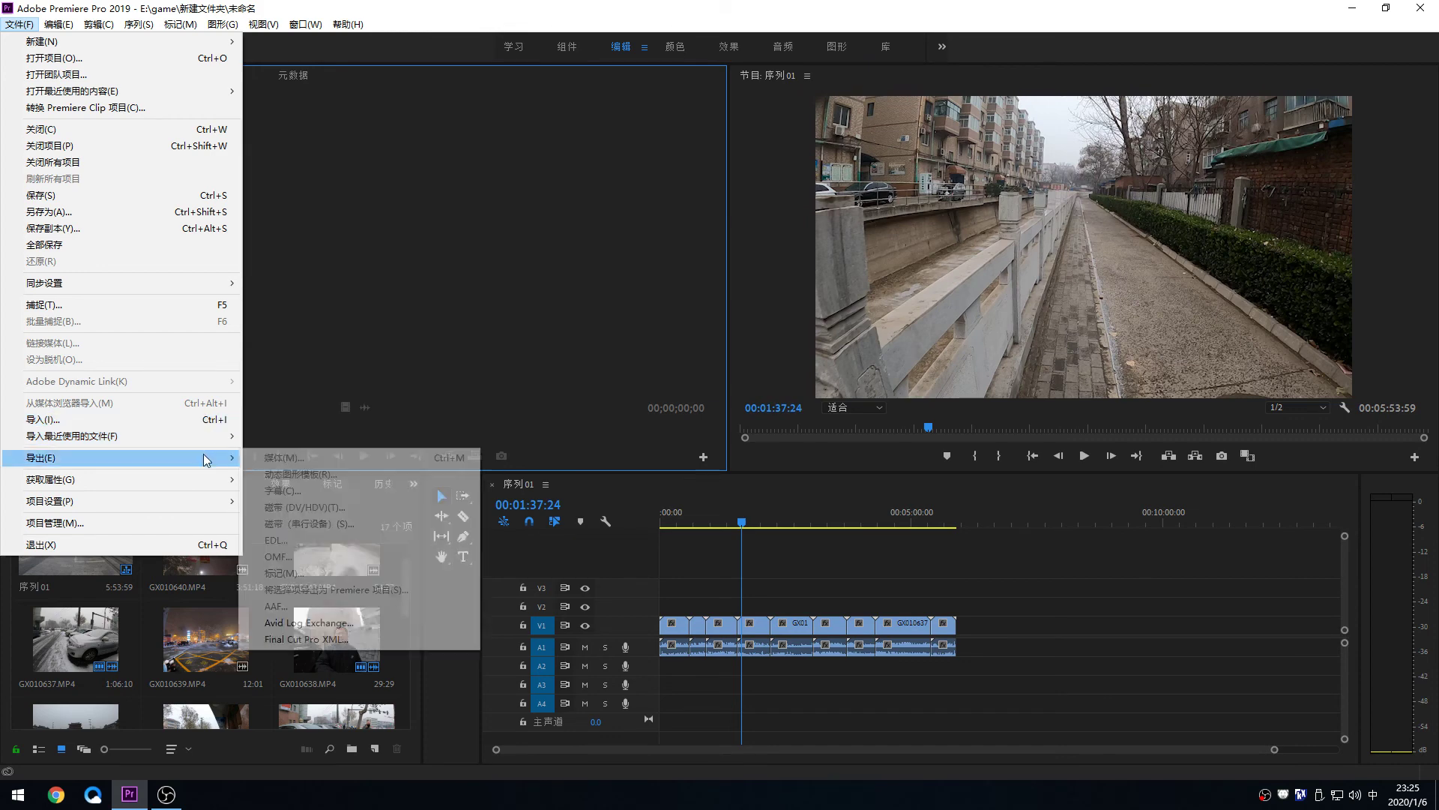
mouse_move(217, 500)
click(639, 508)
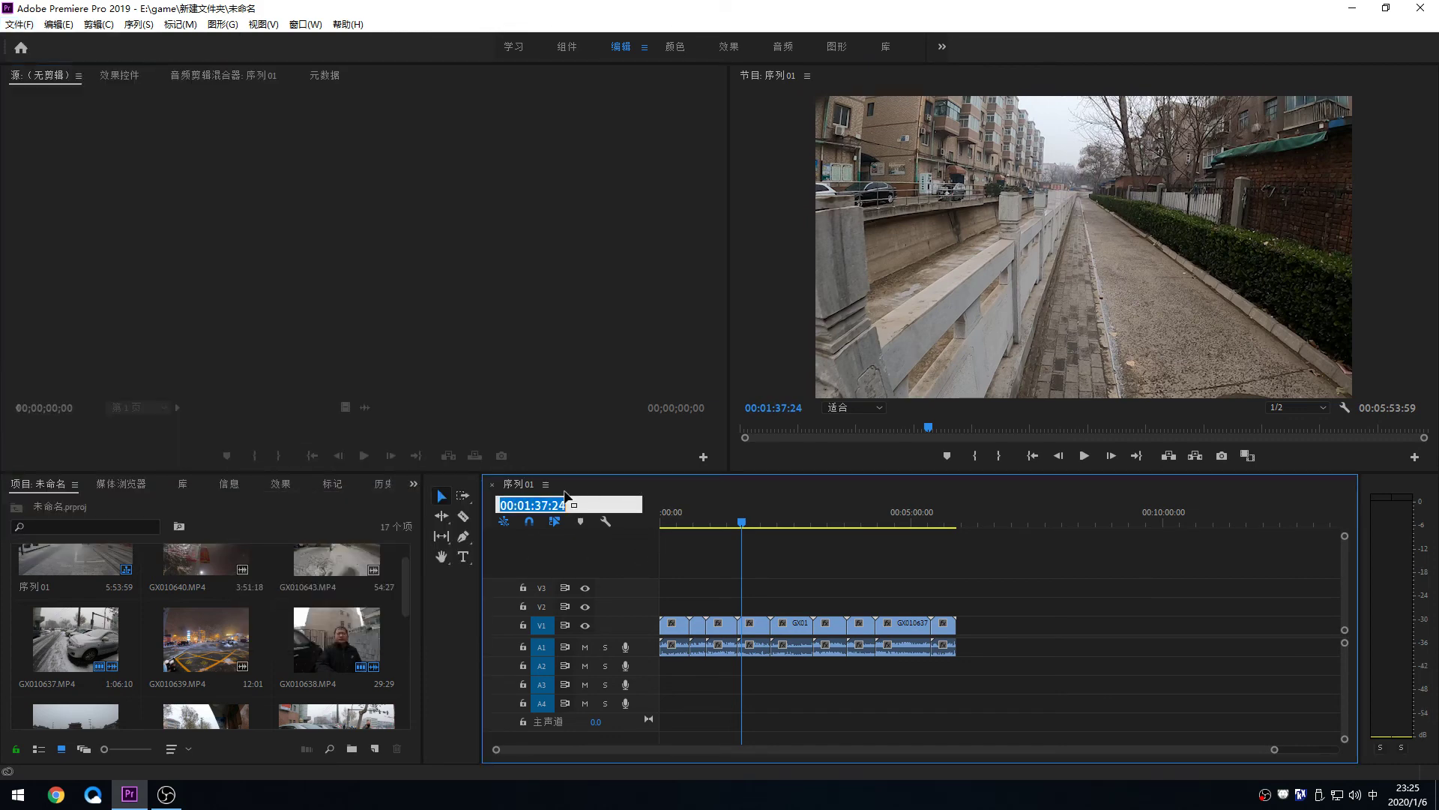
click(20, 24)
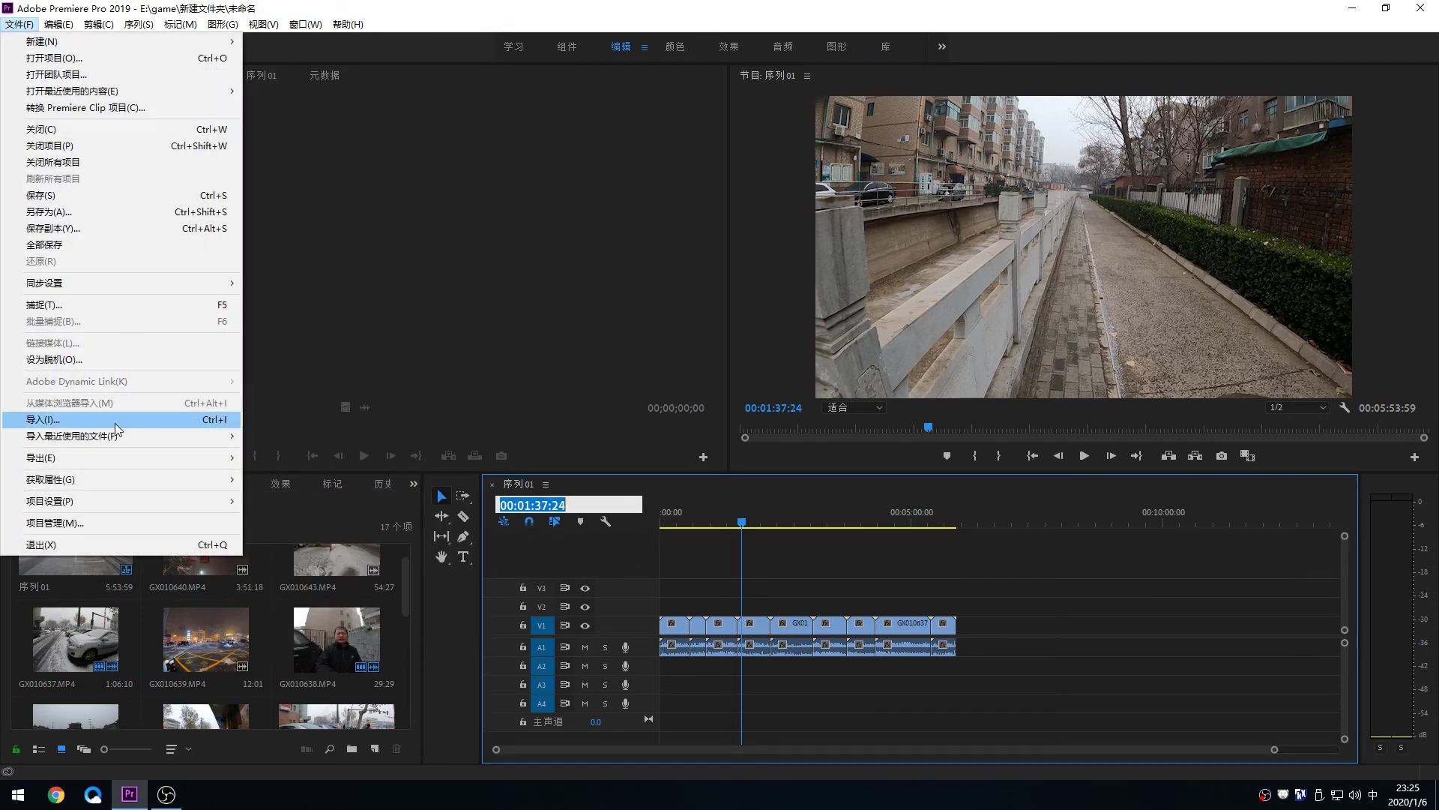
mouse_move(180, 459)
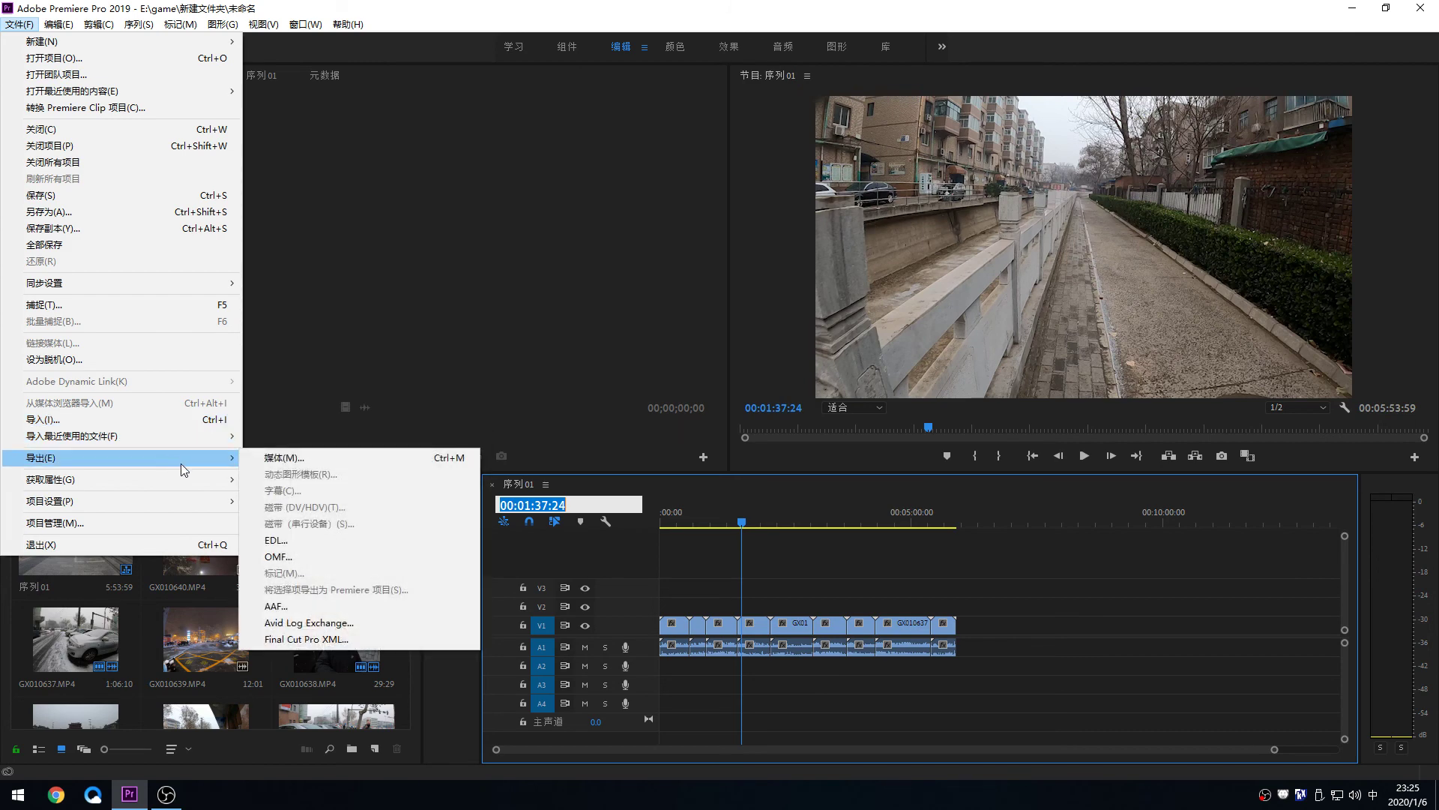
Step: Open Media export settings and enable Render at Maximum Depth and Use Maximum Render Quality
click(279, 464)
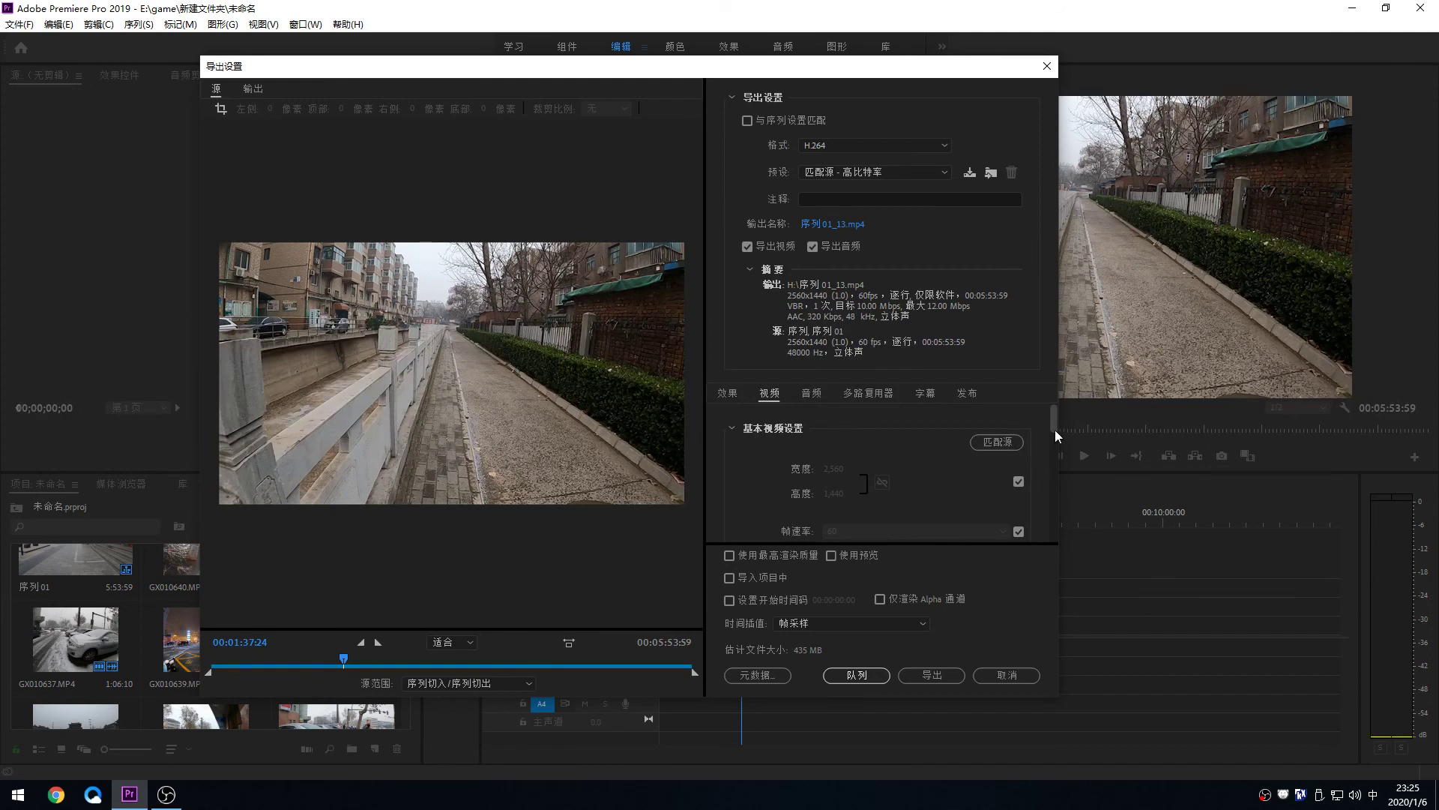
drag(1054, 420, 1055, 454)
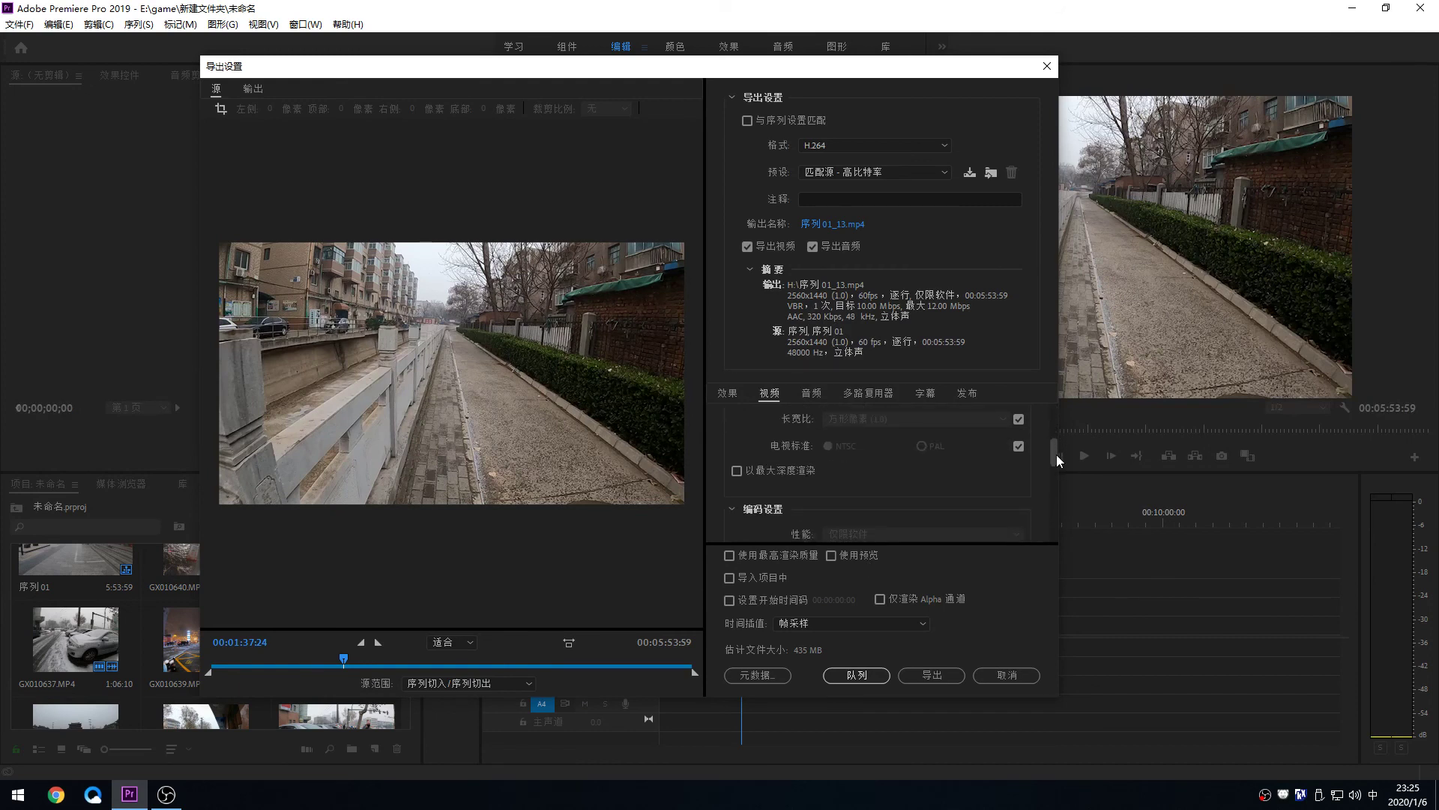
click(793, 477)
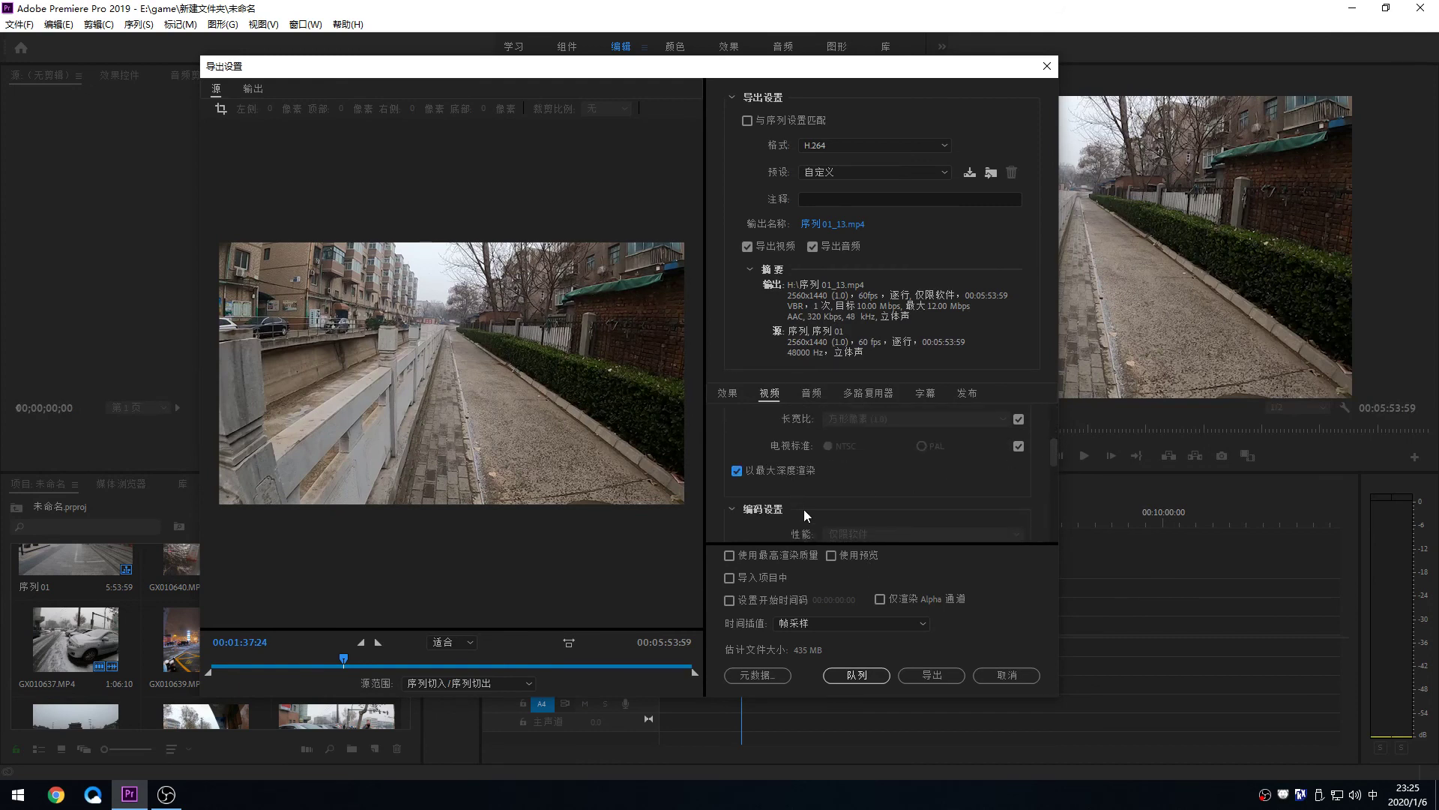
click(780, 558)
Step: Raise the target bitrate to 59.86 Mbps and export H.264 file 序列01_13.mp4
drag(1056, 455, 1054, 501)
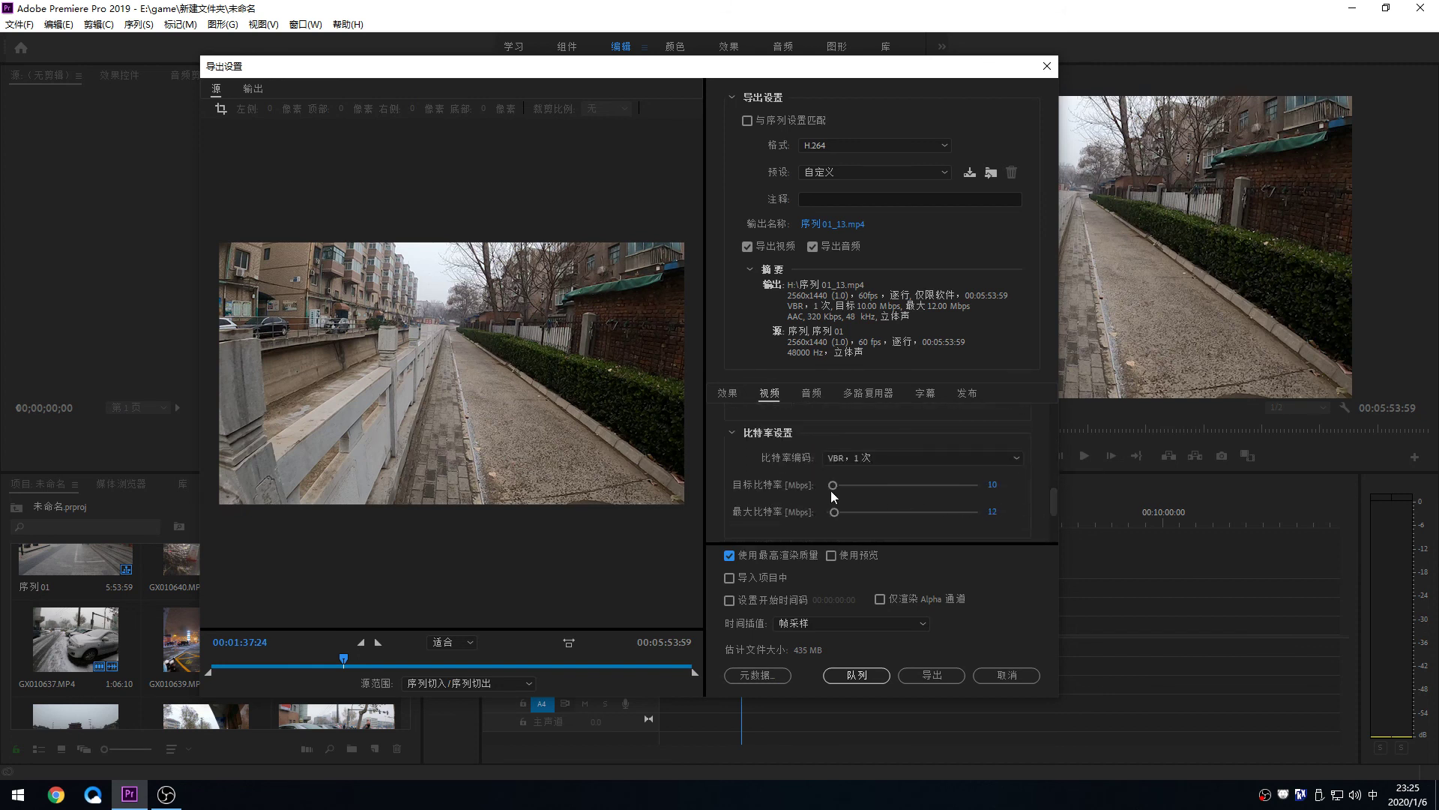
drag(832, 486, 865, 496)
drag(865, 485, 866, 486)
drag(1053, 498, 1054, 532)
click(937, 673)
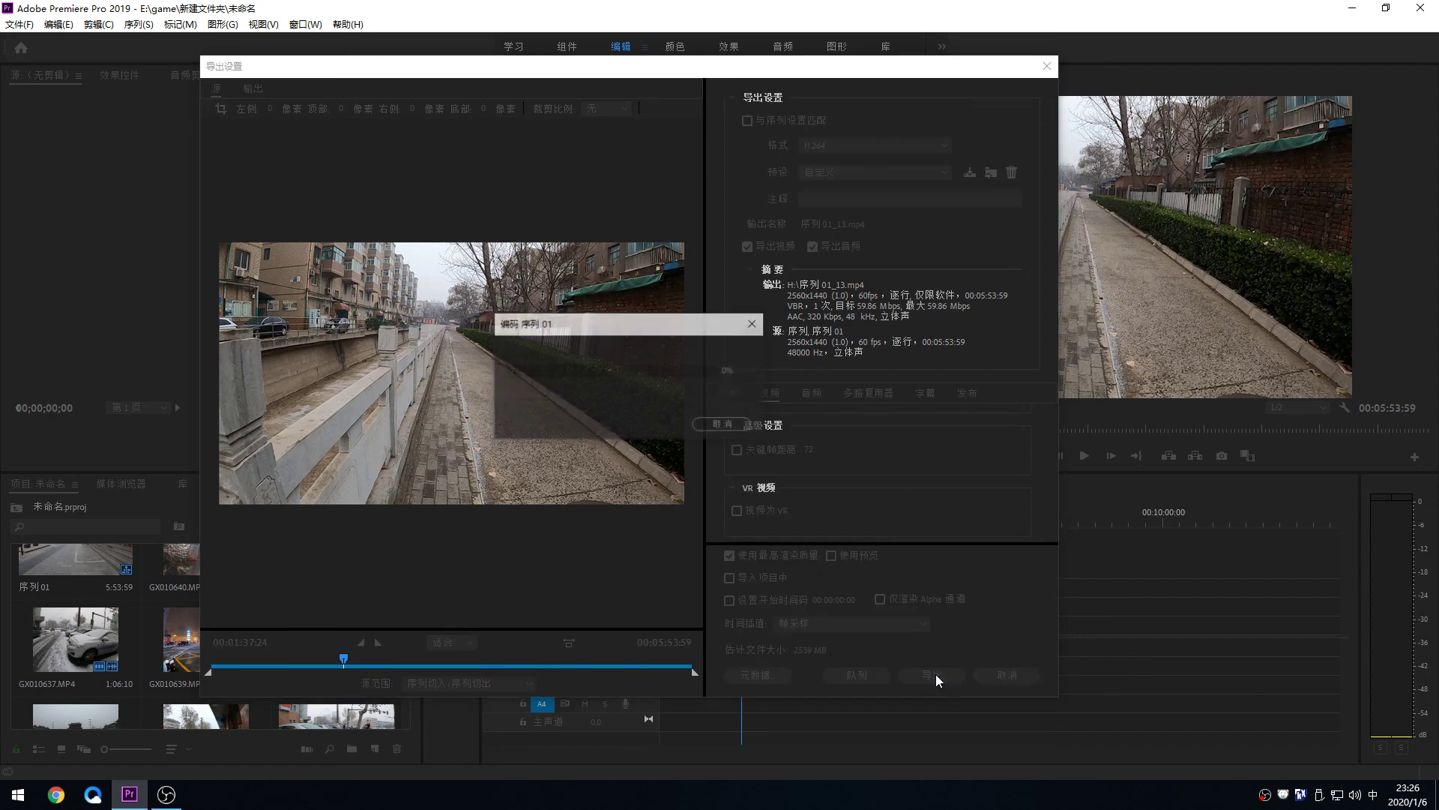